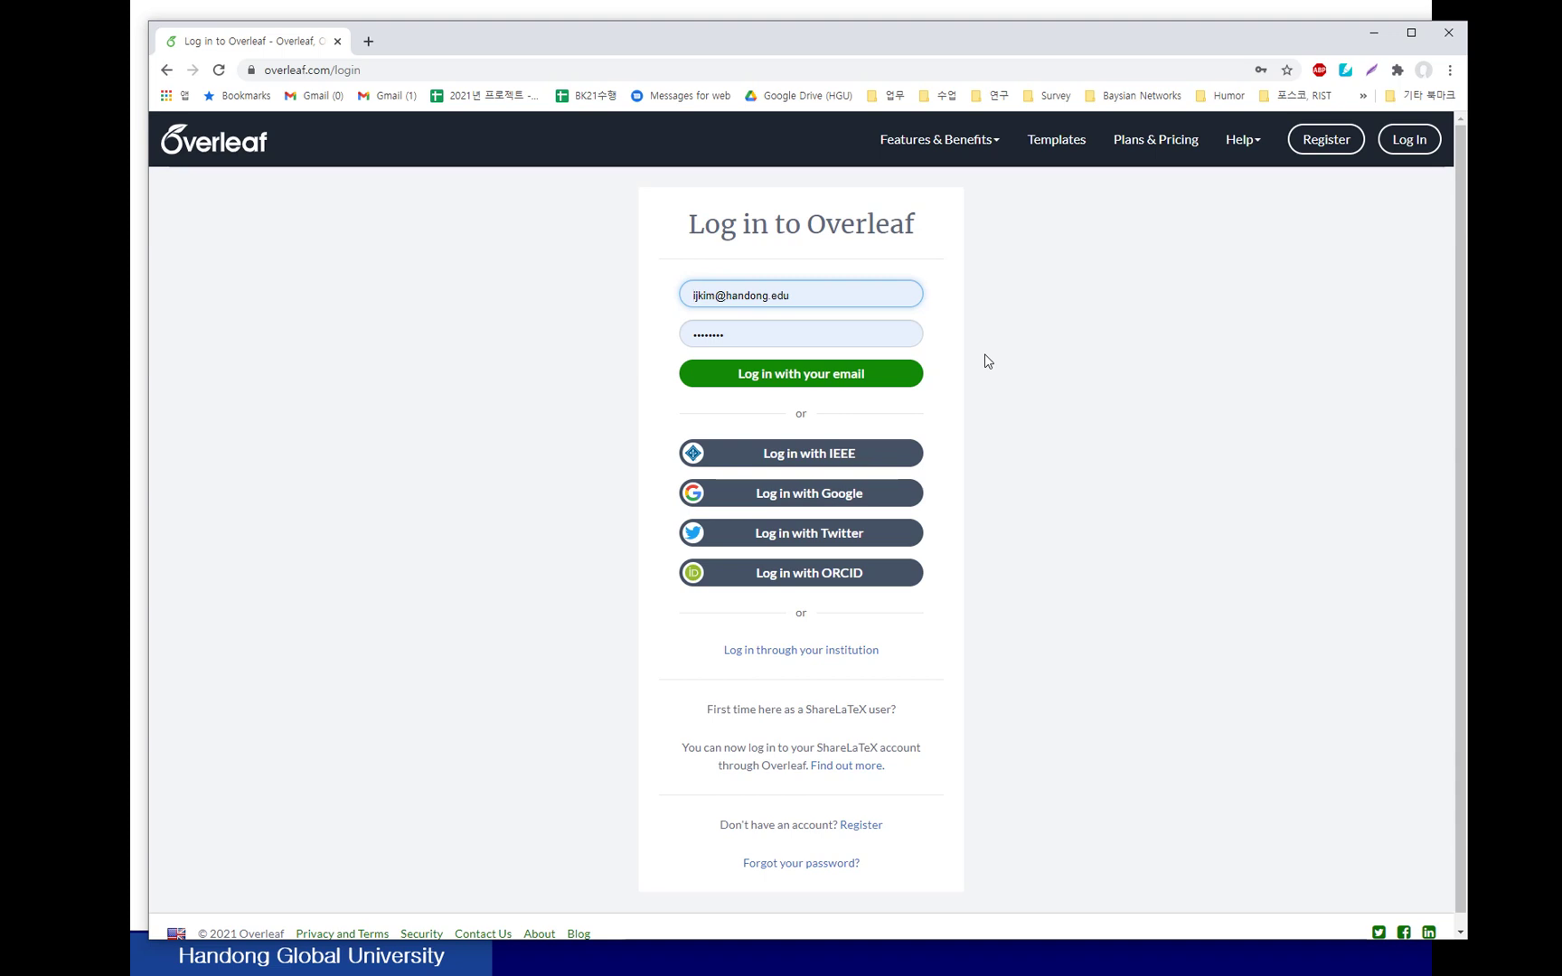
# Step: Log in with the e-mail account and create a blank project named Document1 in a maximized window
pyautogui.click(875, 383)
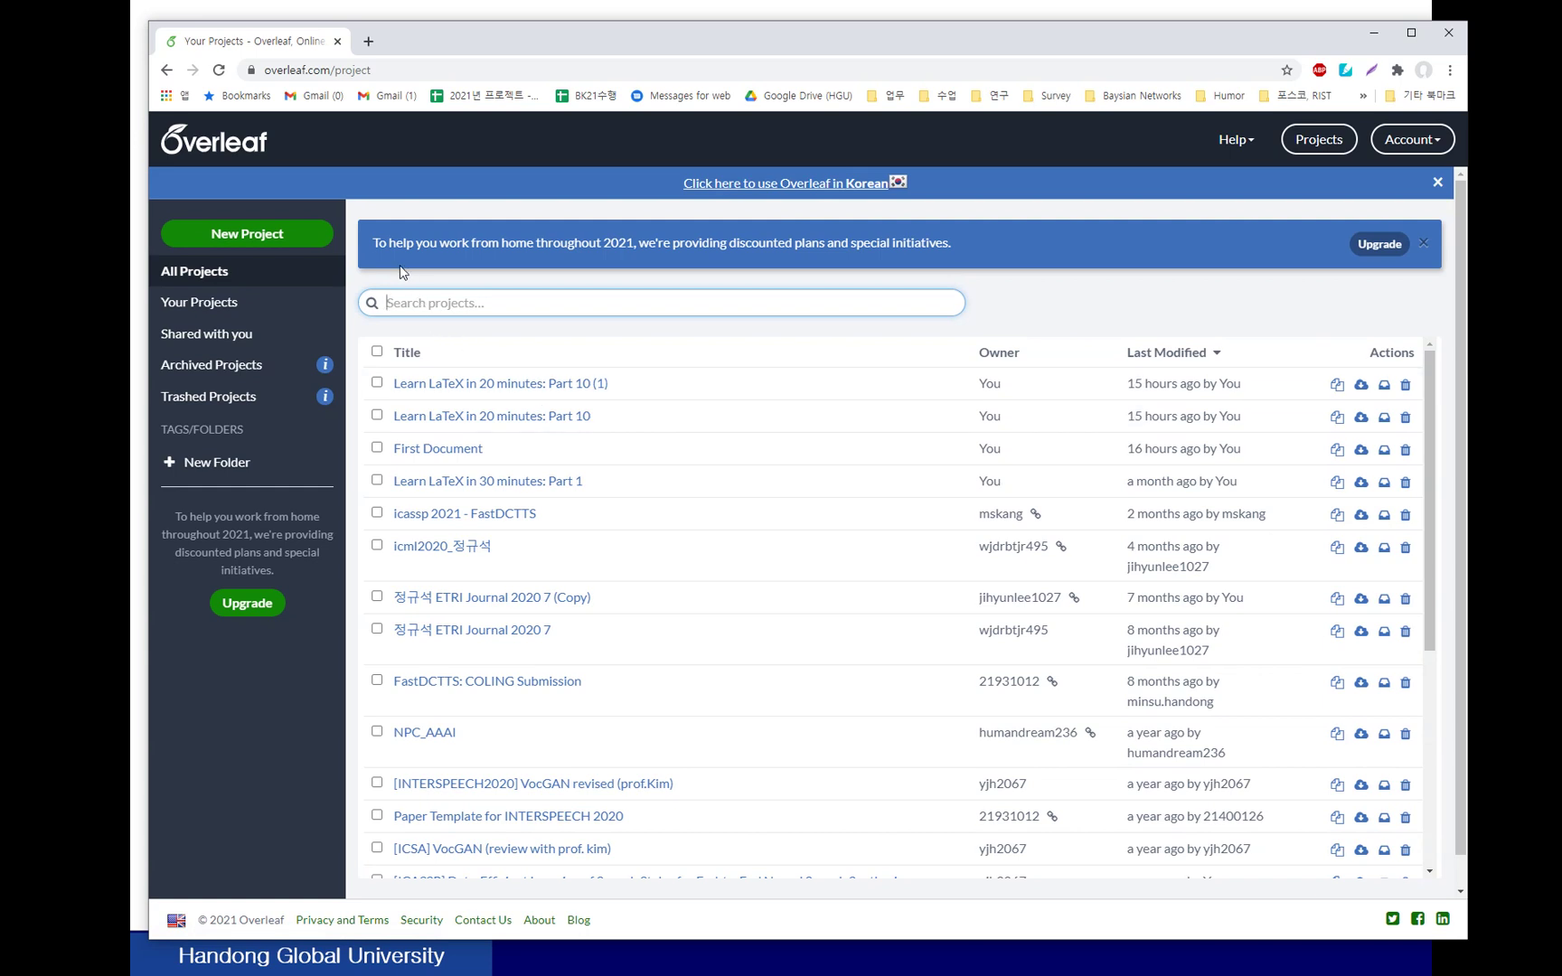
pyautogui.click(257, 238)
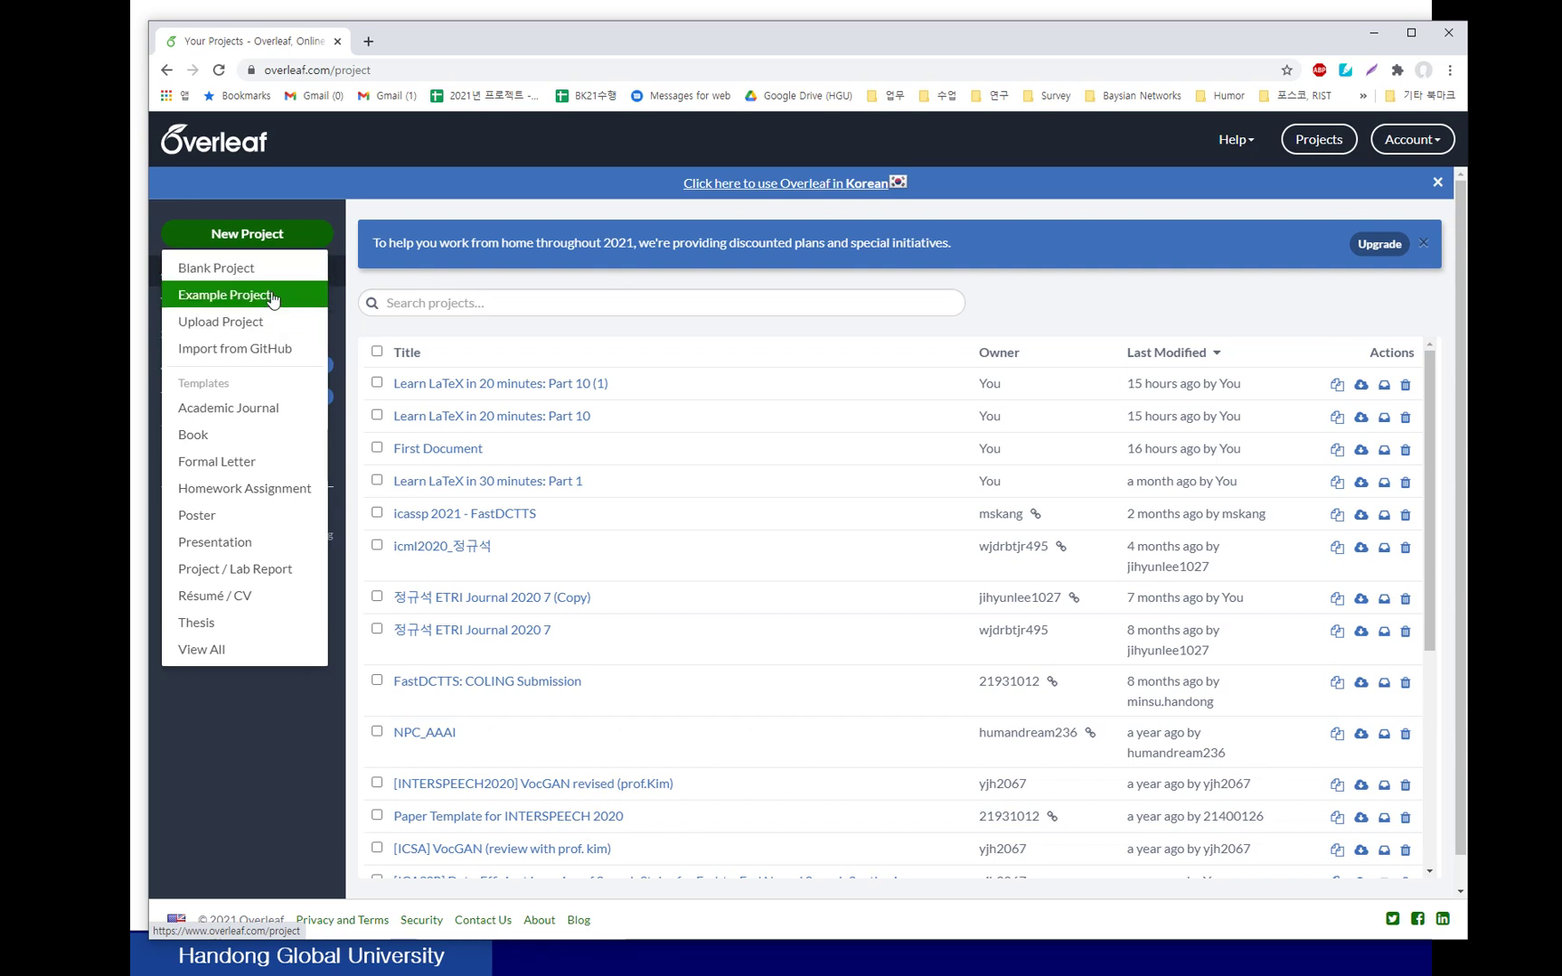
pyautogui.click(276, 280)
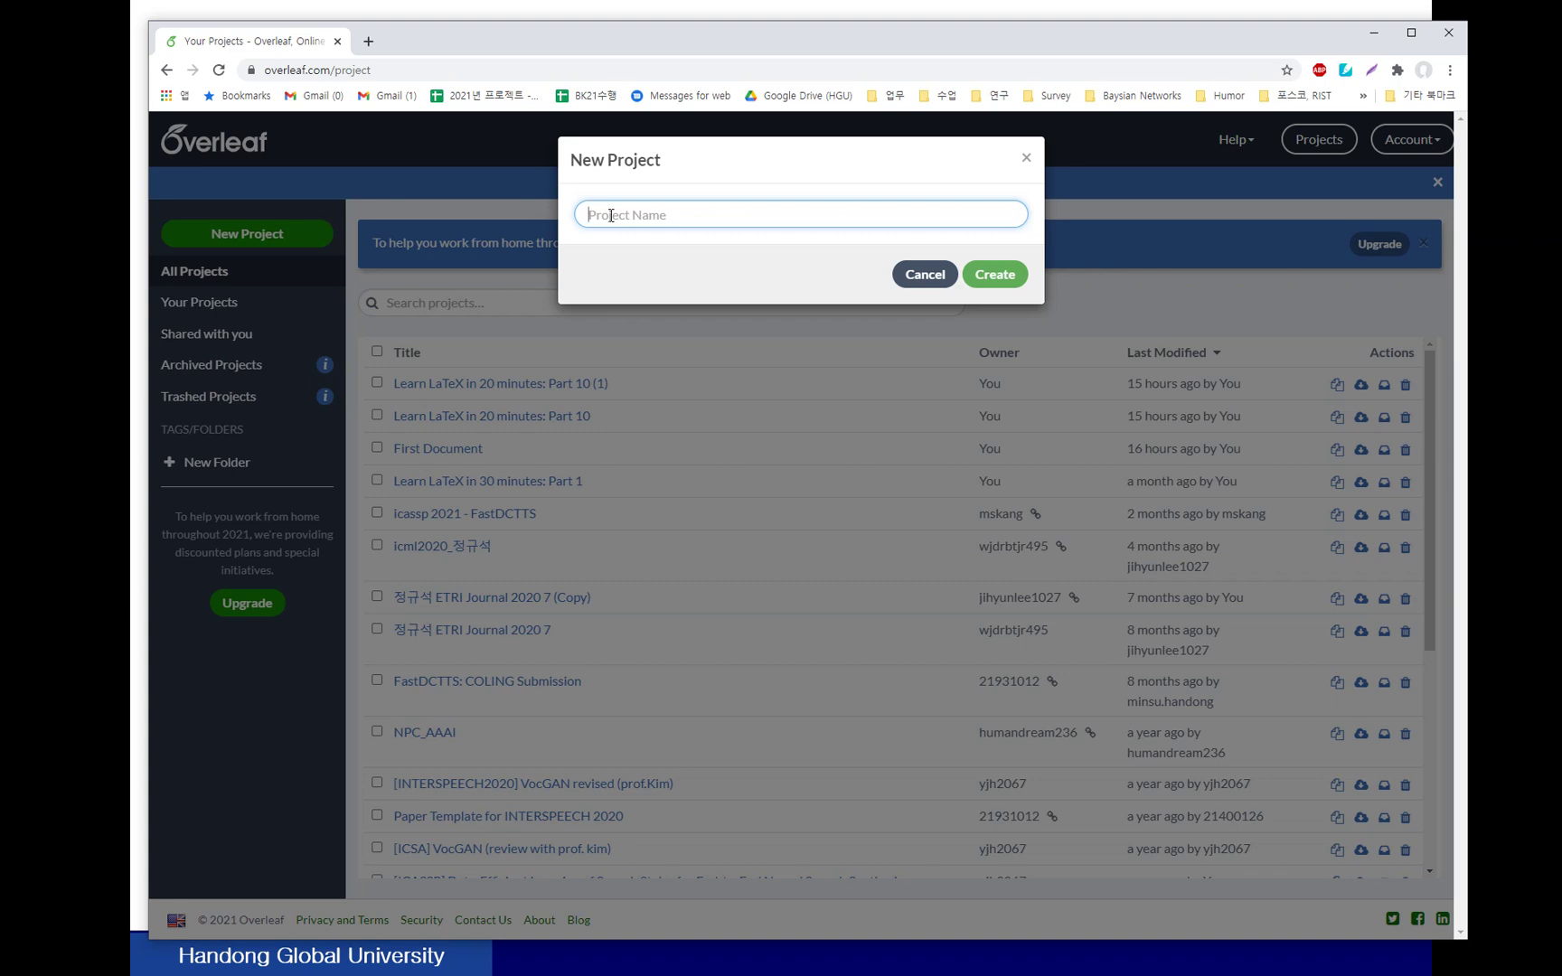
pyautogui.write('Document1')
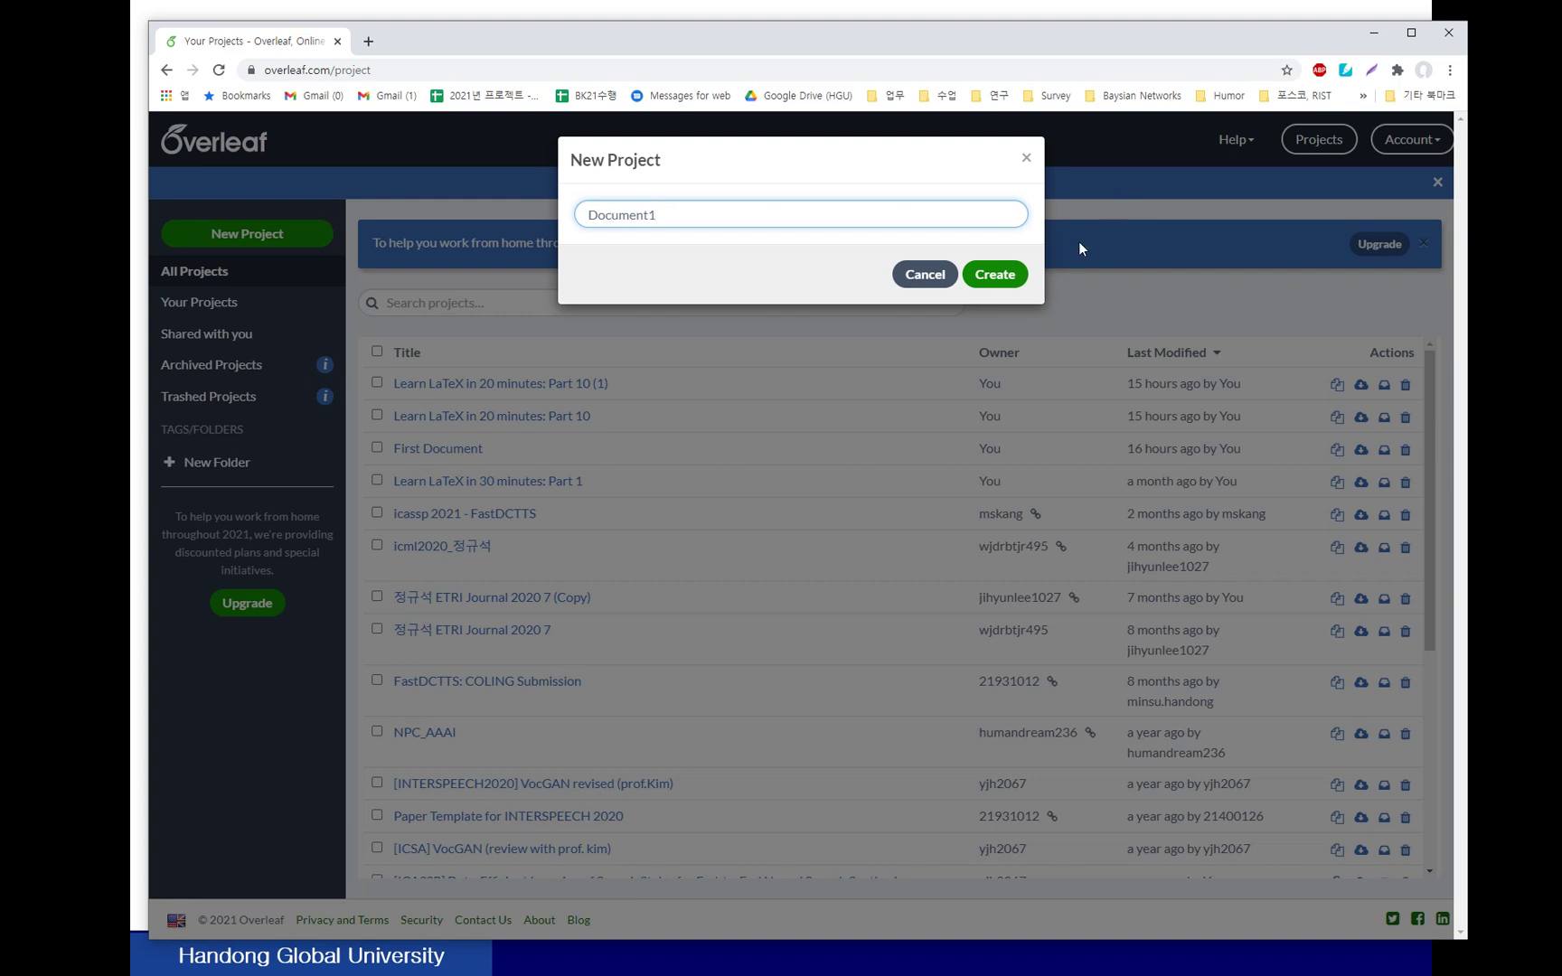
pyautogui.click(985, 279)
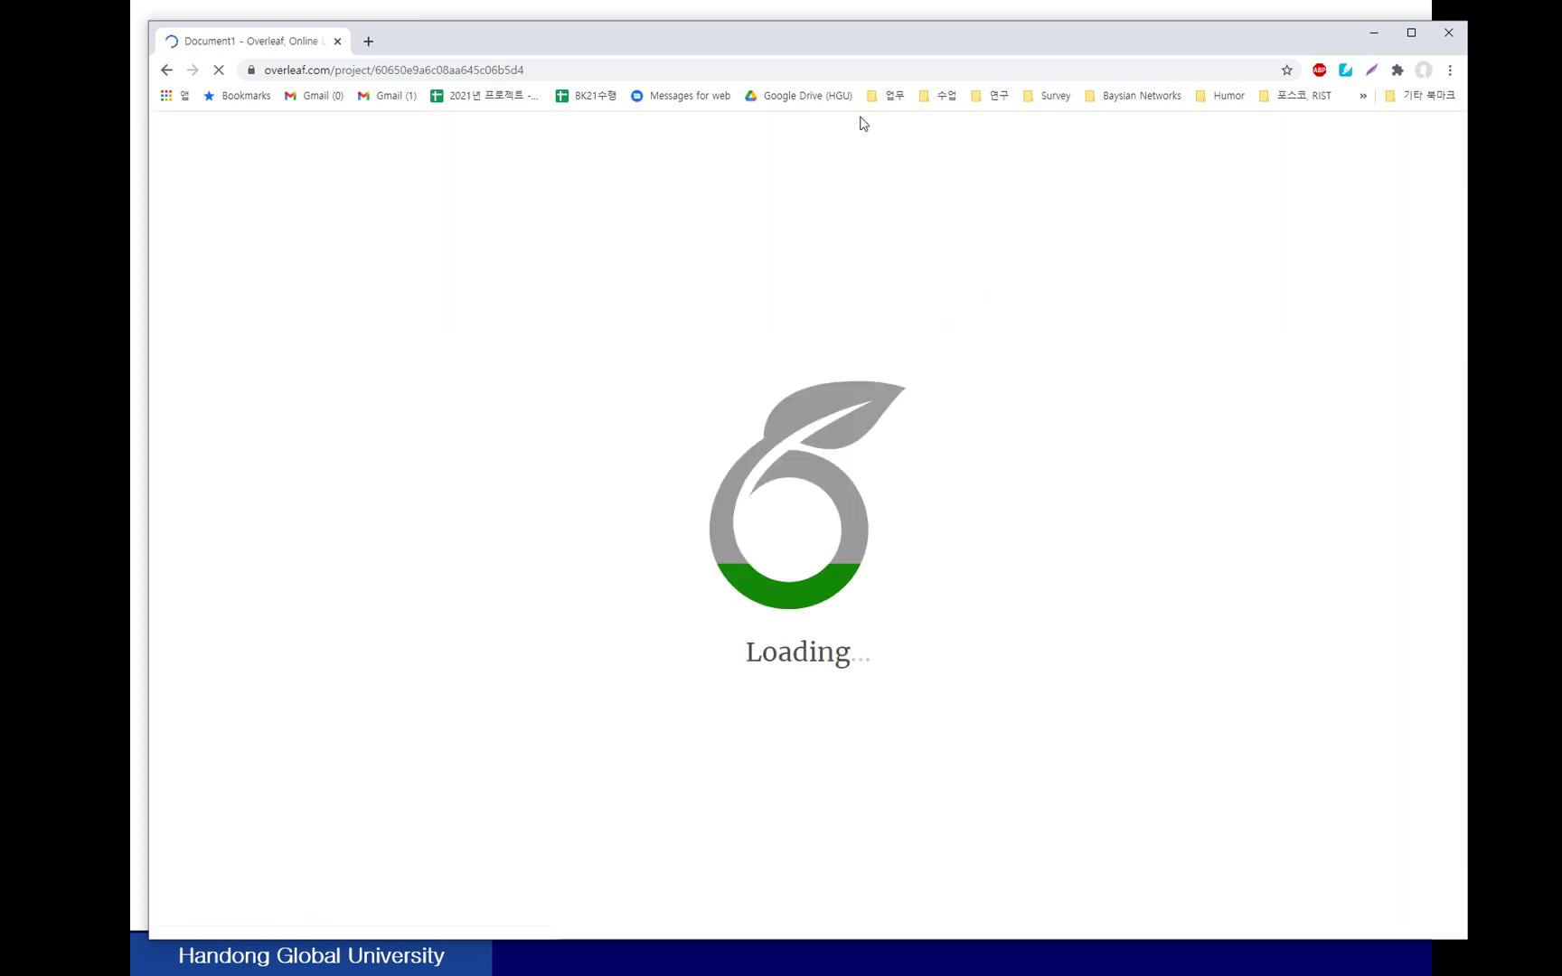
pyautogui.doubleClick(850, 45)
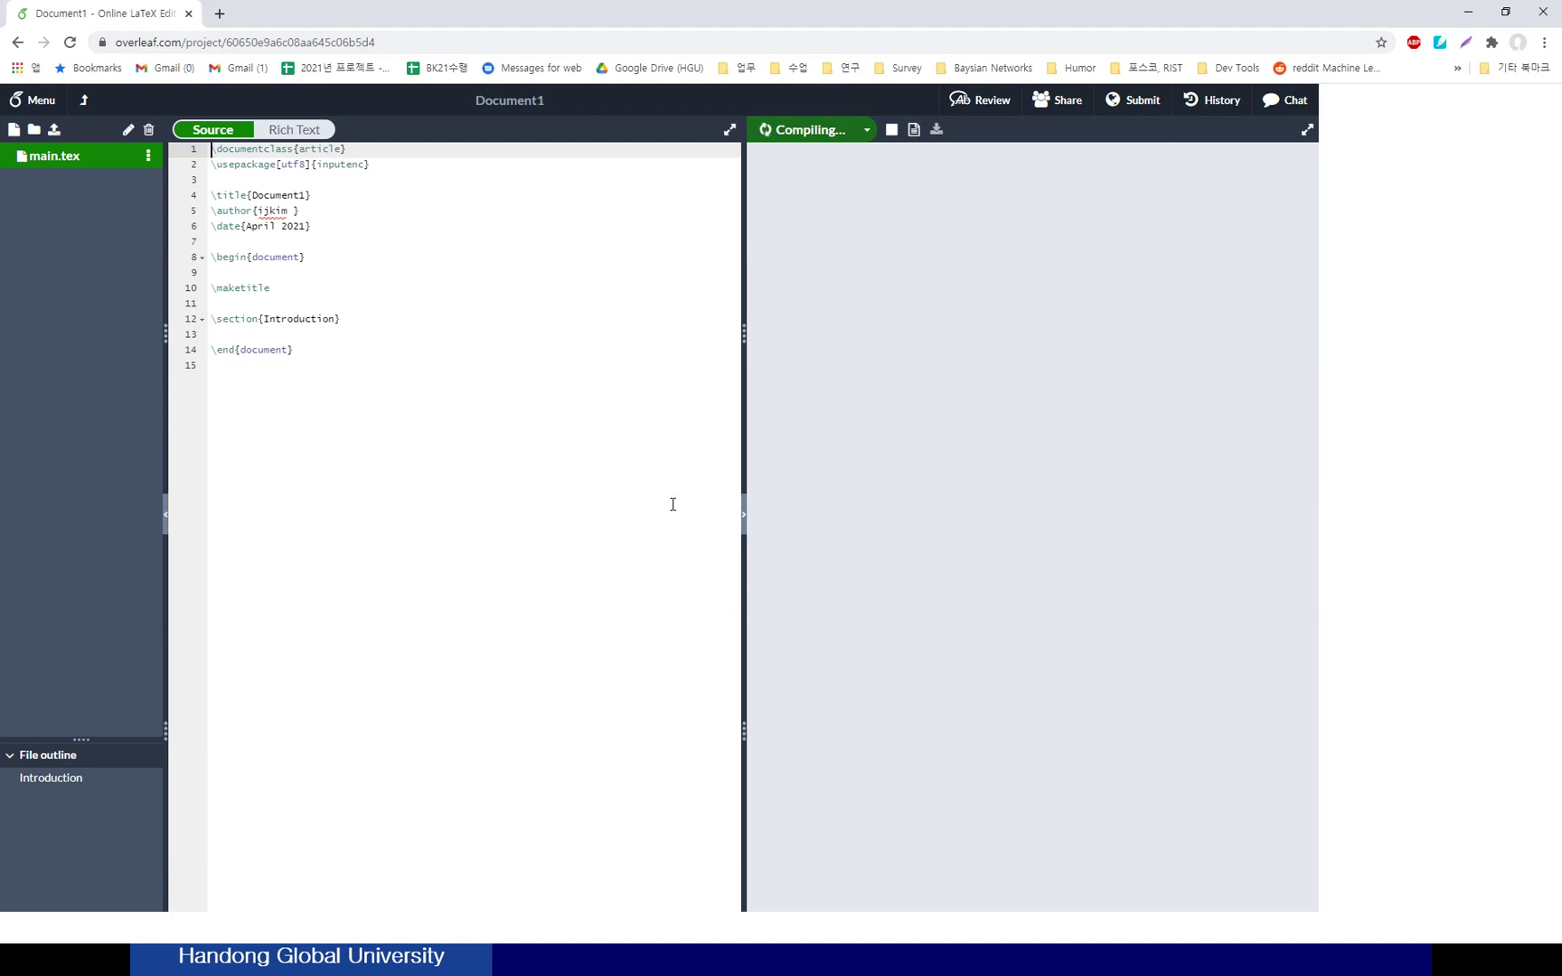
# Step: Examine the whole generated LaTeX source of main.tex alongside its compiled preview
pyautogui.moveTo(481, 408); pyautogui.dragTo(237, 145)
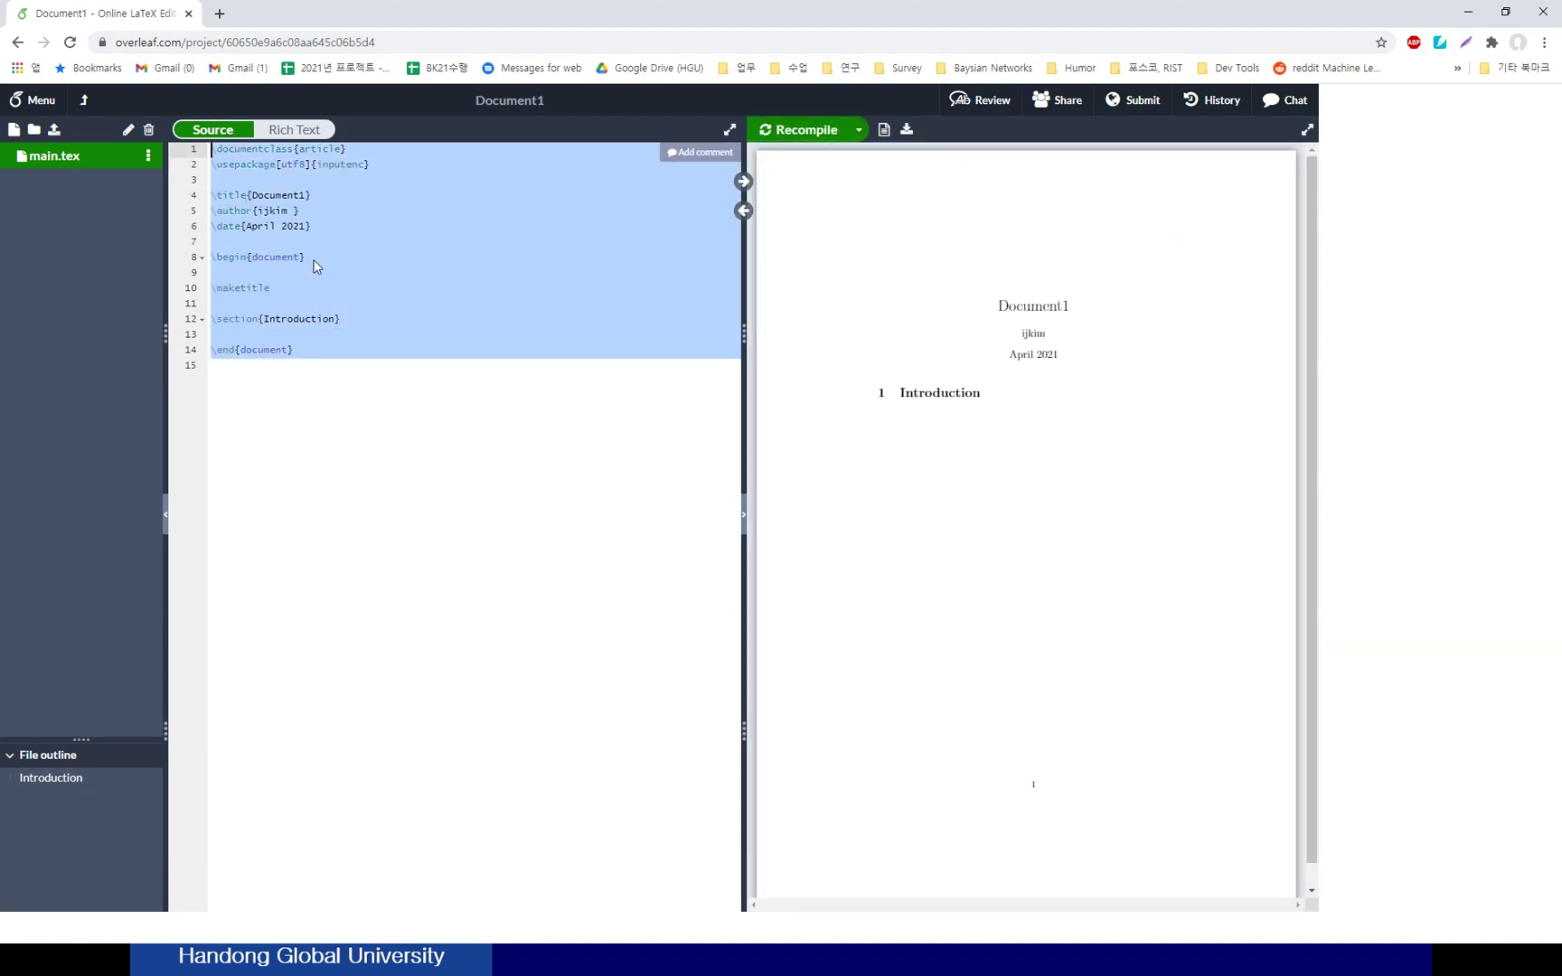
pyautogui.click(384, 416)
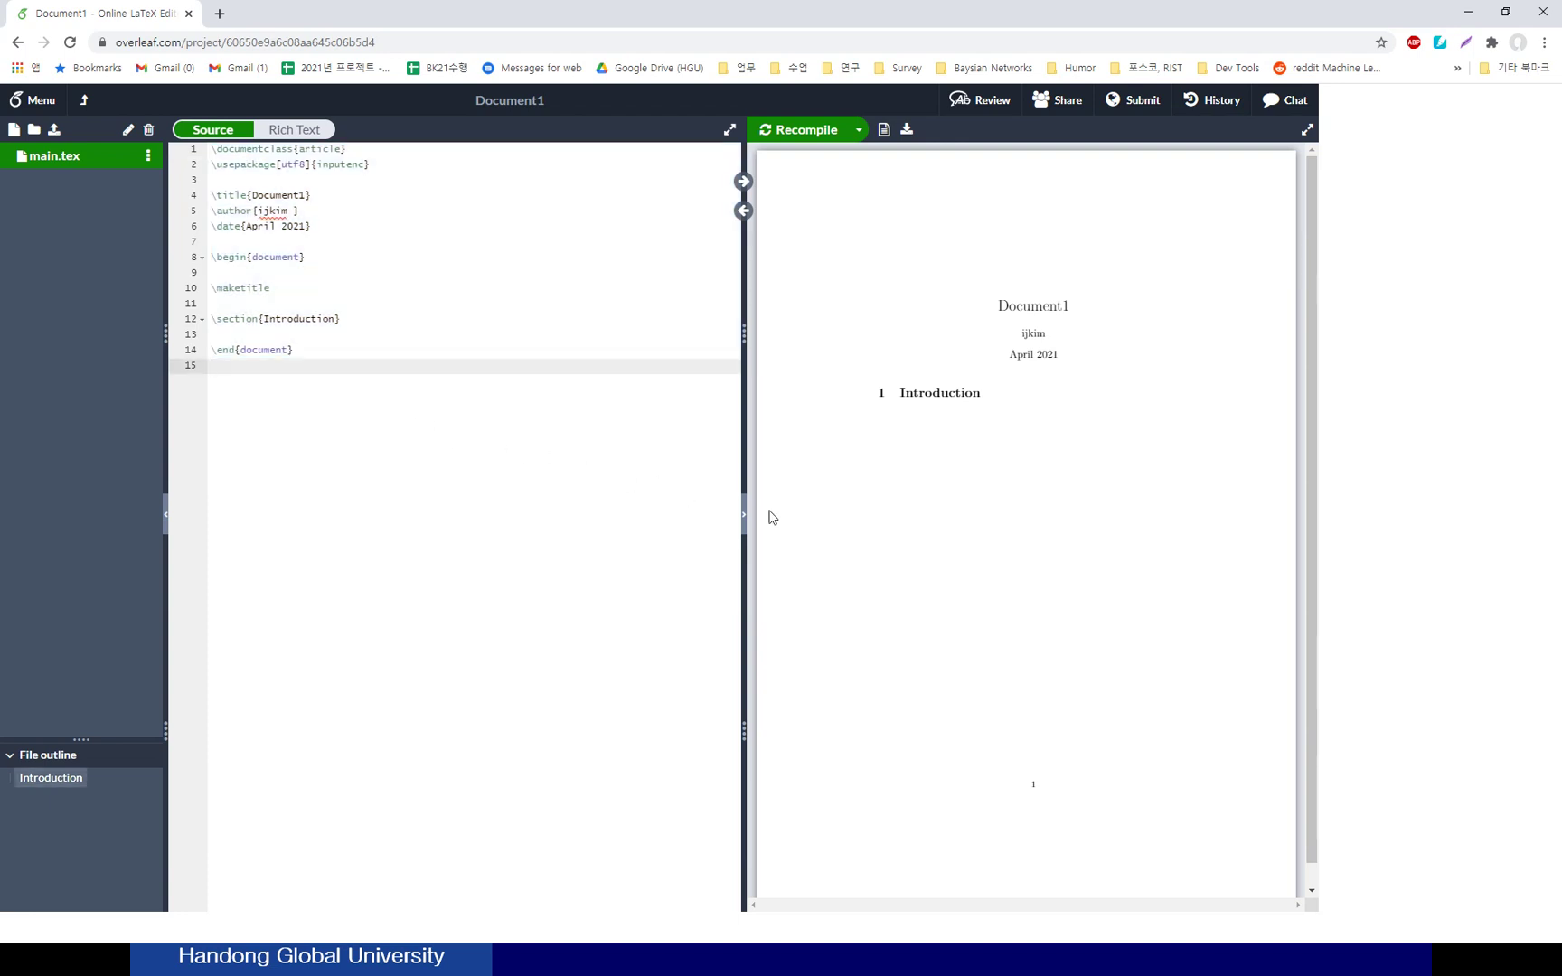
pyautogui.click(415, 355)
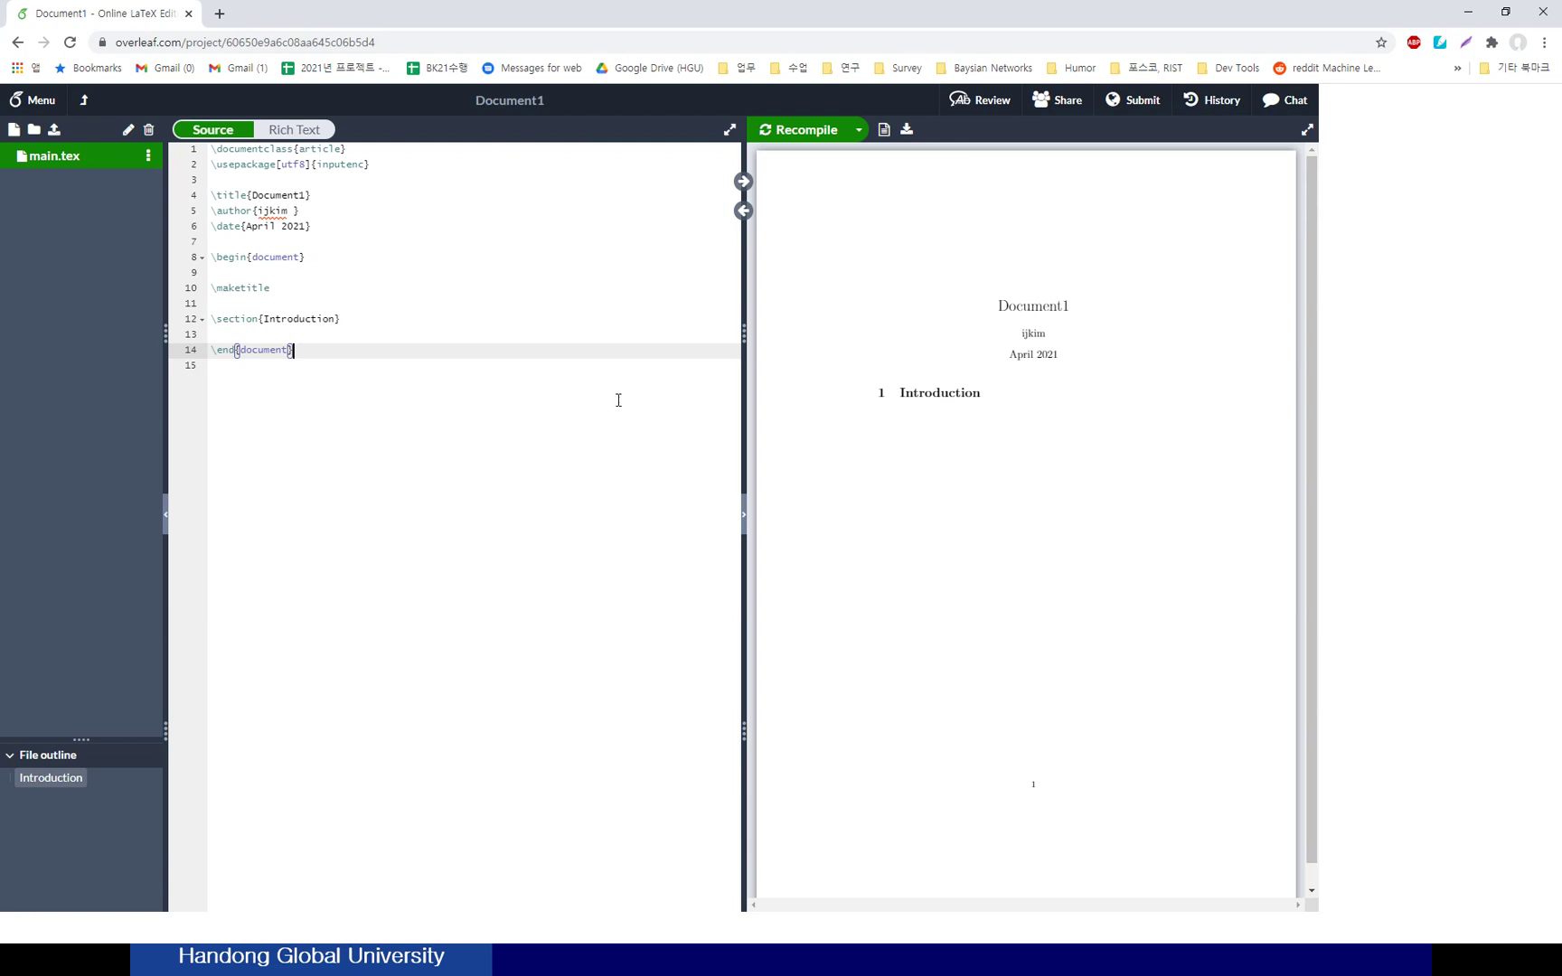
pyautogui.click(538, 367)
pyautogui.click(491, 267)
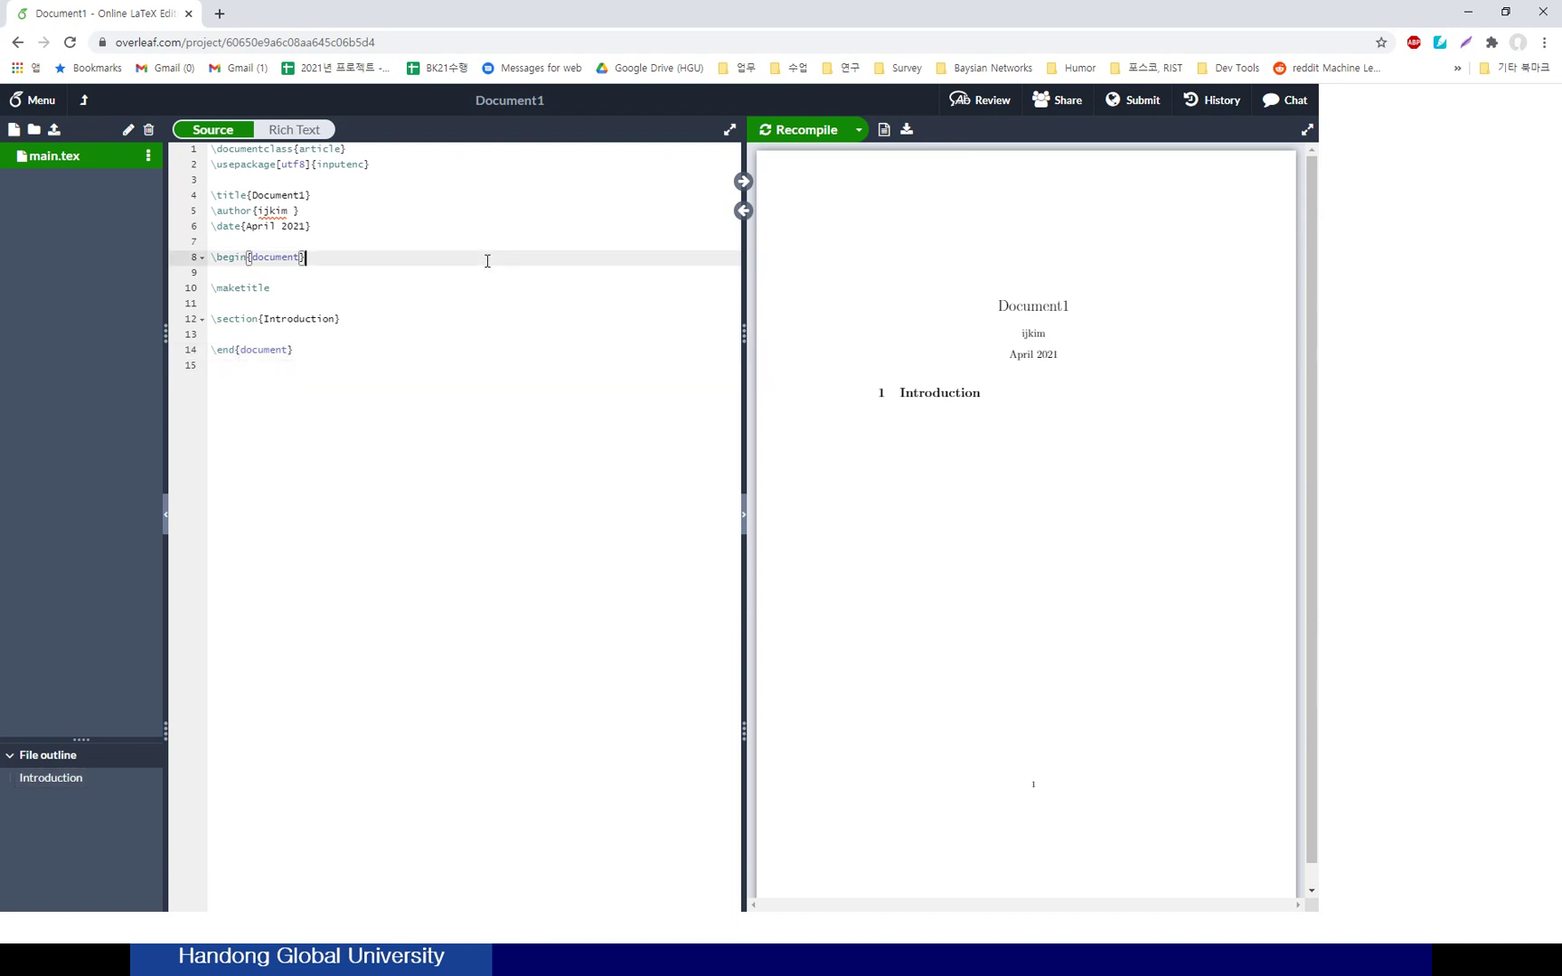
pyautogui.click(465, 387)
pyautogui.hotkey('shift', 'Up')
pyautogui.hotkey('shift', 'Up')
pyautogui.hotkey('shift', 'Up')
pyautogui.hotkey('shift', 'Up')
pyautogui.hotkey('shift', 'Up')
pyautogui.hotkey('shift', 'Up')
pyautogui.hotkey('shift', 'Up')
pyautogui.hotkey('shift', 'Up')
pyautogui.hotkey('shift', 'Up')
pyautogui.hotkey('shift', 'Up')
pyautogui.hotkey('shift', 'Up')
pyautogui.hotkey('shift', 'Up')
pyautogui.hotkey('shift', 'Up')
pyautogui.hotkey('shift', 'Up')
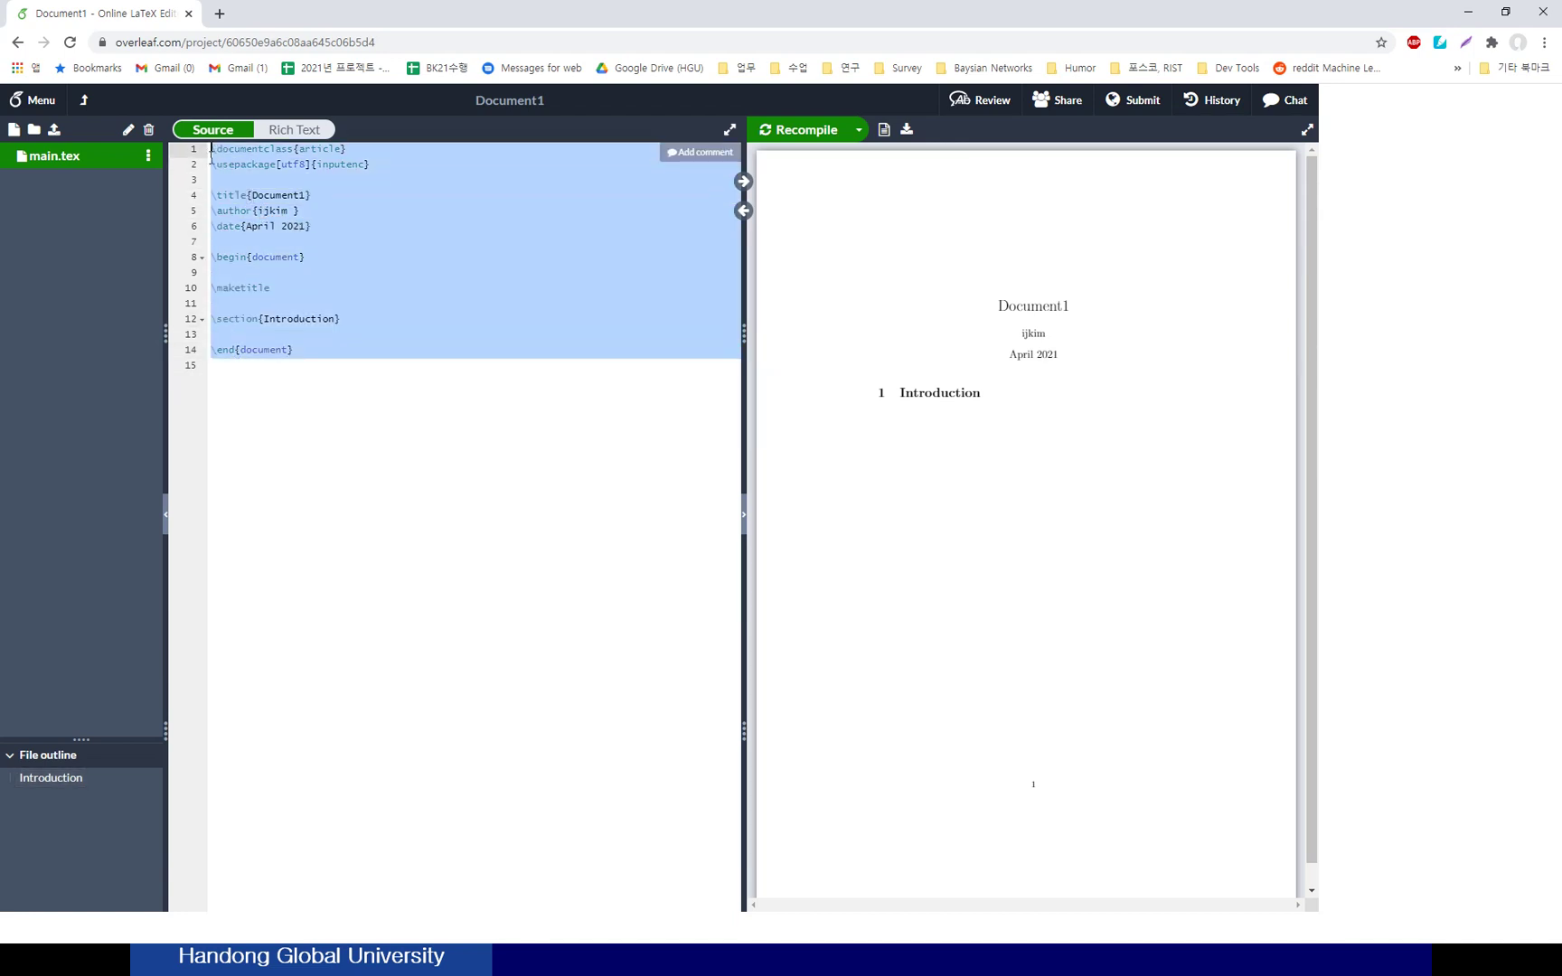
pyautogui.click(509, 365)
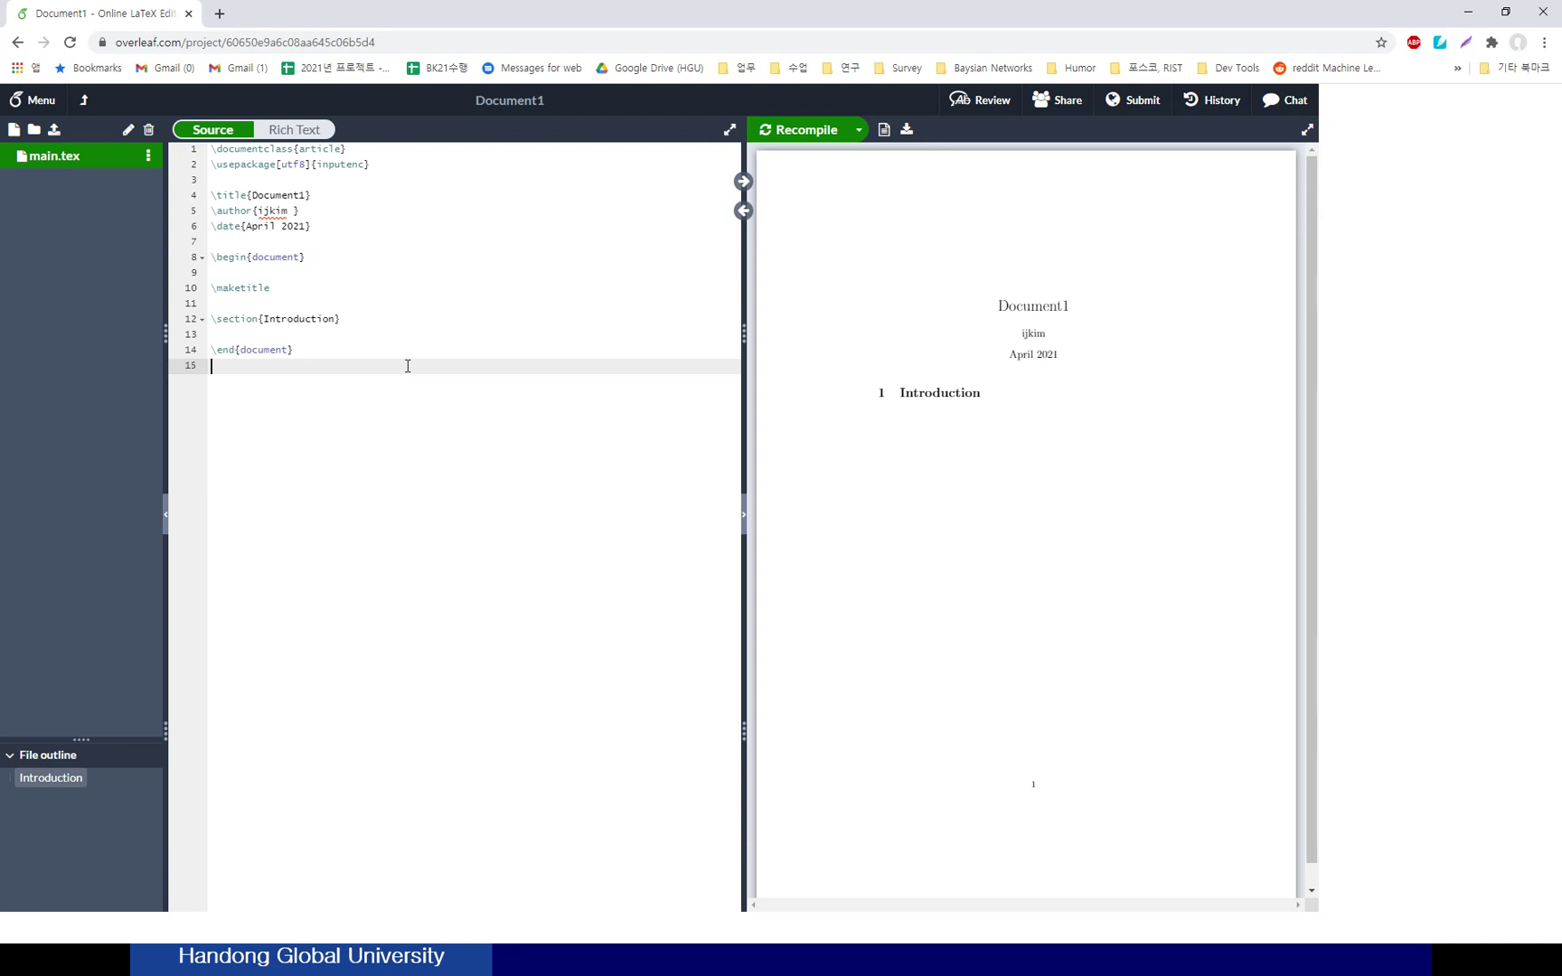
# Step: Examine the \documentclass{article} declaration on the first line, covering both the command and its argument
pyautogui.hotkey('ctrl', '+')
pyautogui.hotkey('ctrl', '+')
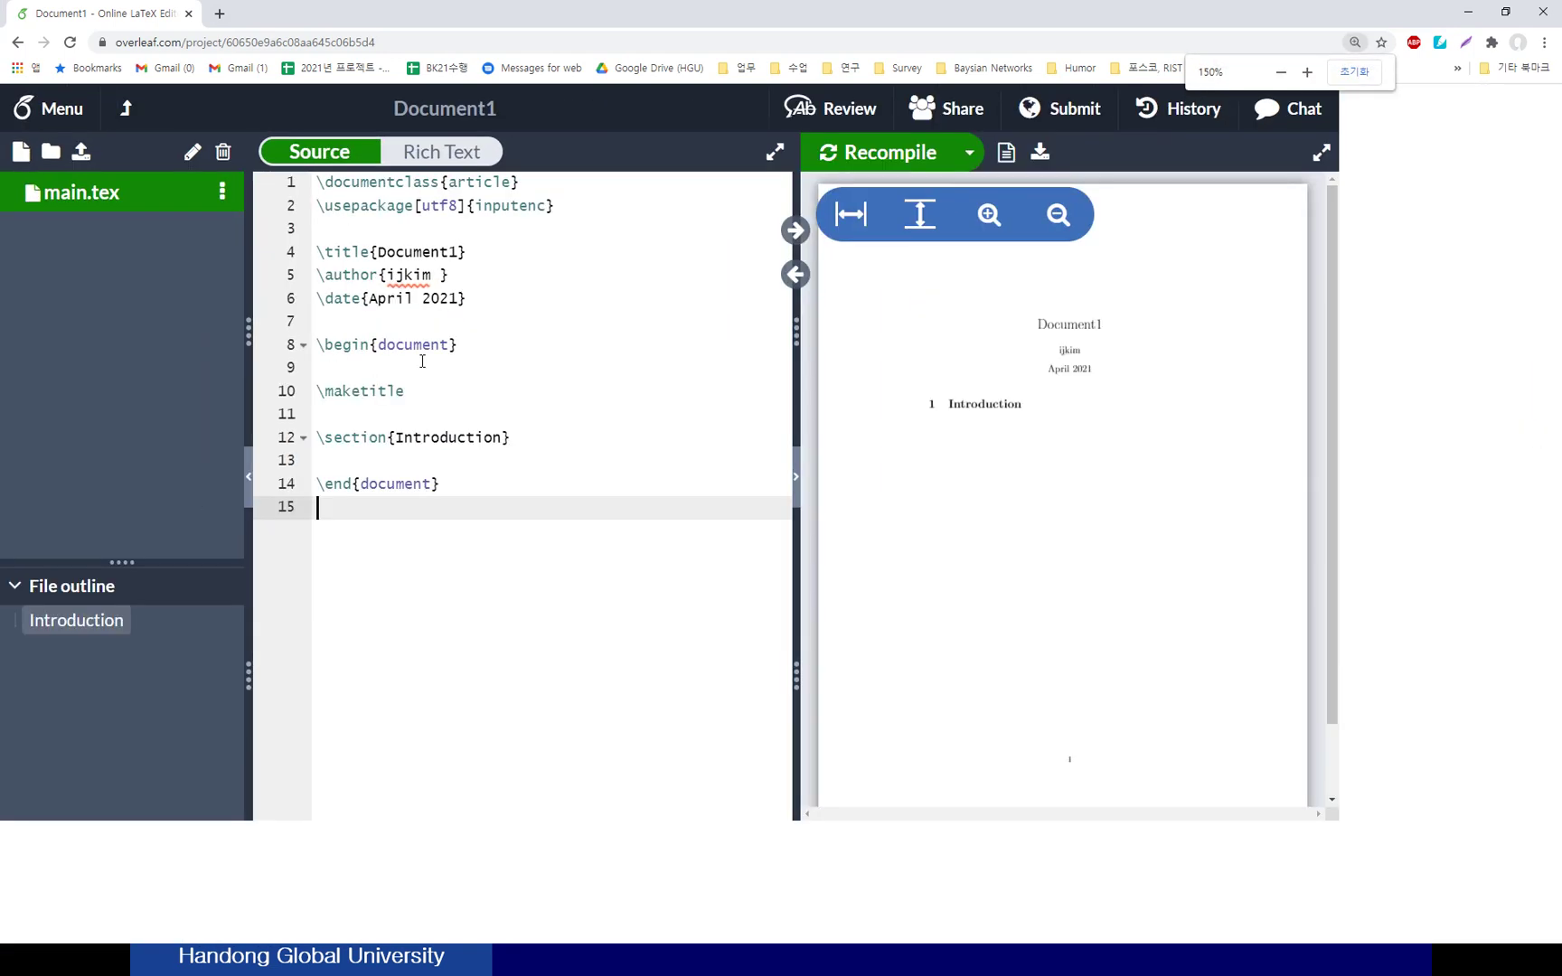
pyautogui.click(398, 183)
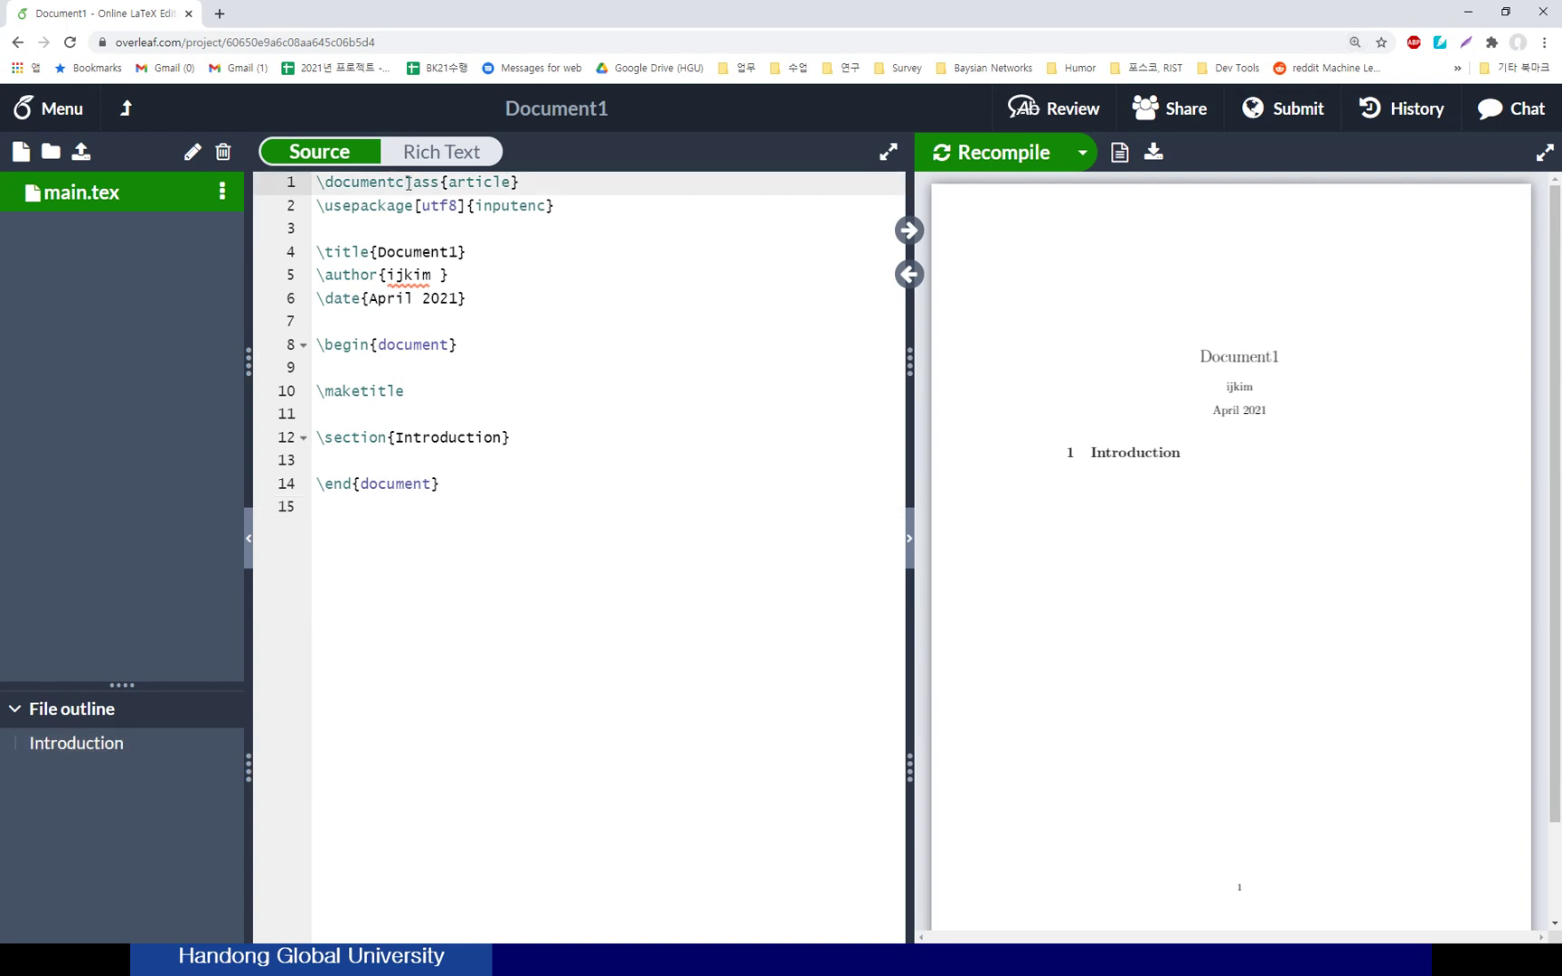
pyautogui.click(525, 184)
pyautogui.moveTo(318, 181); pyautogui.dragTo(441, 184)
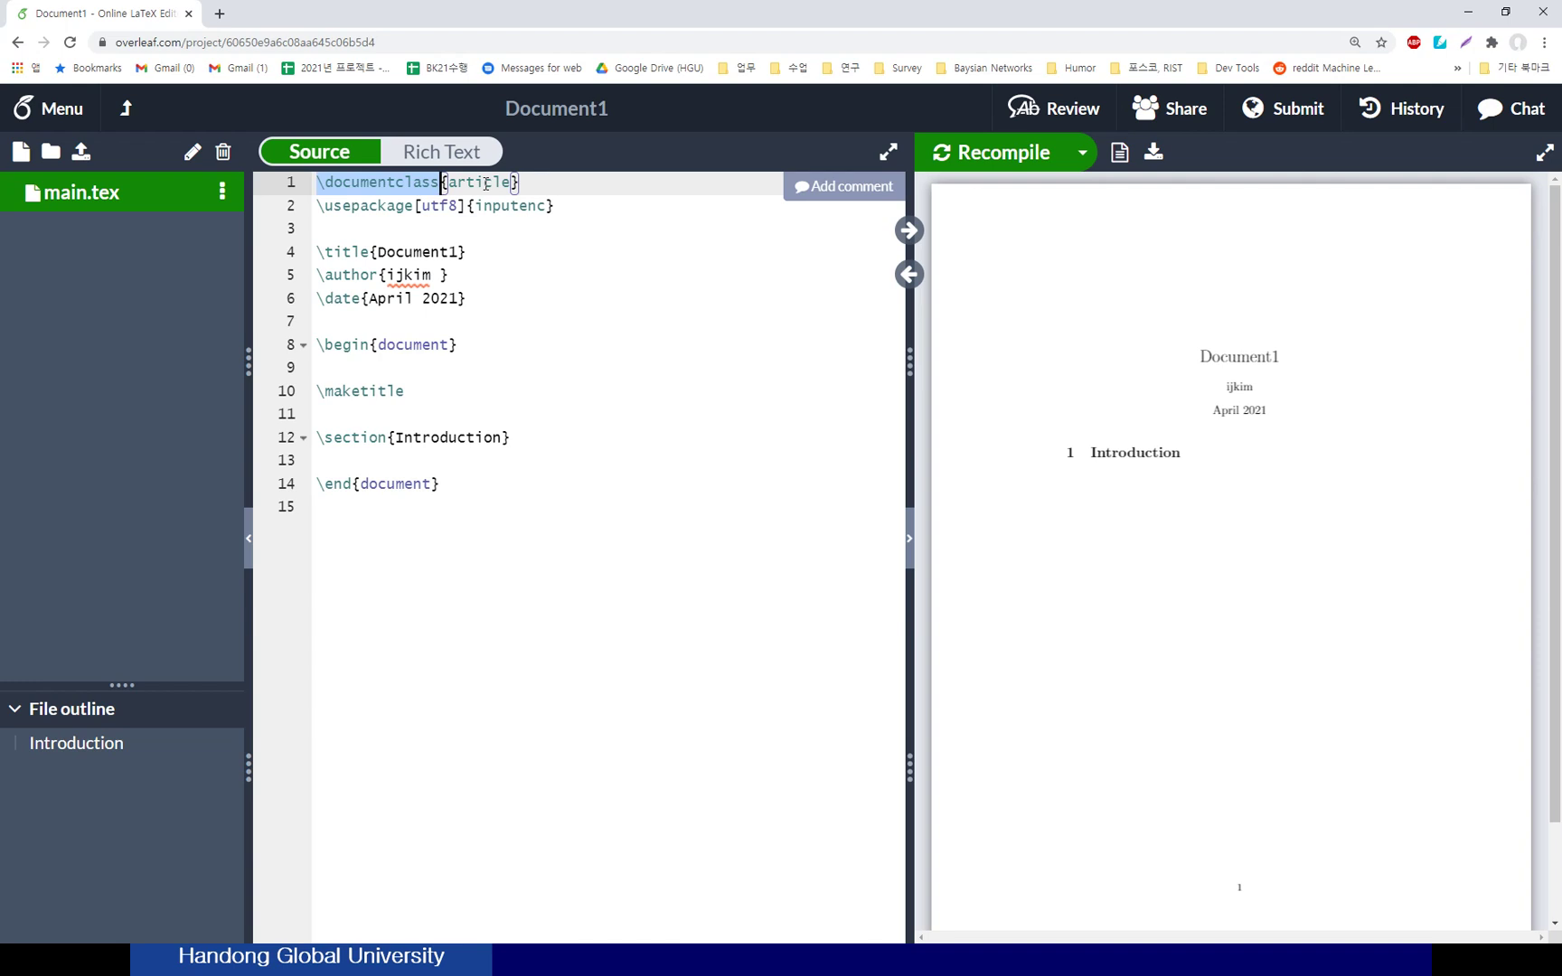
pyautogui.click(395, 207)
pyautogui.click(389, 184)
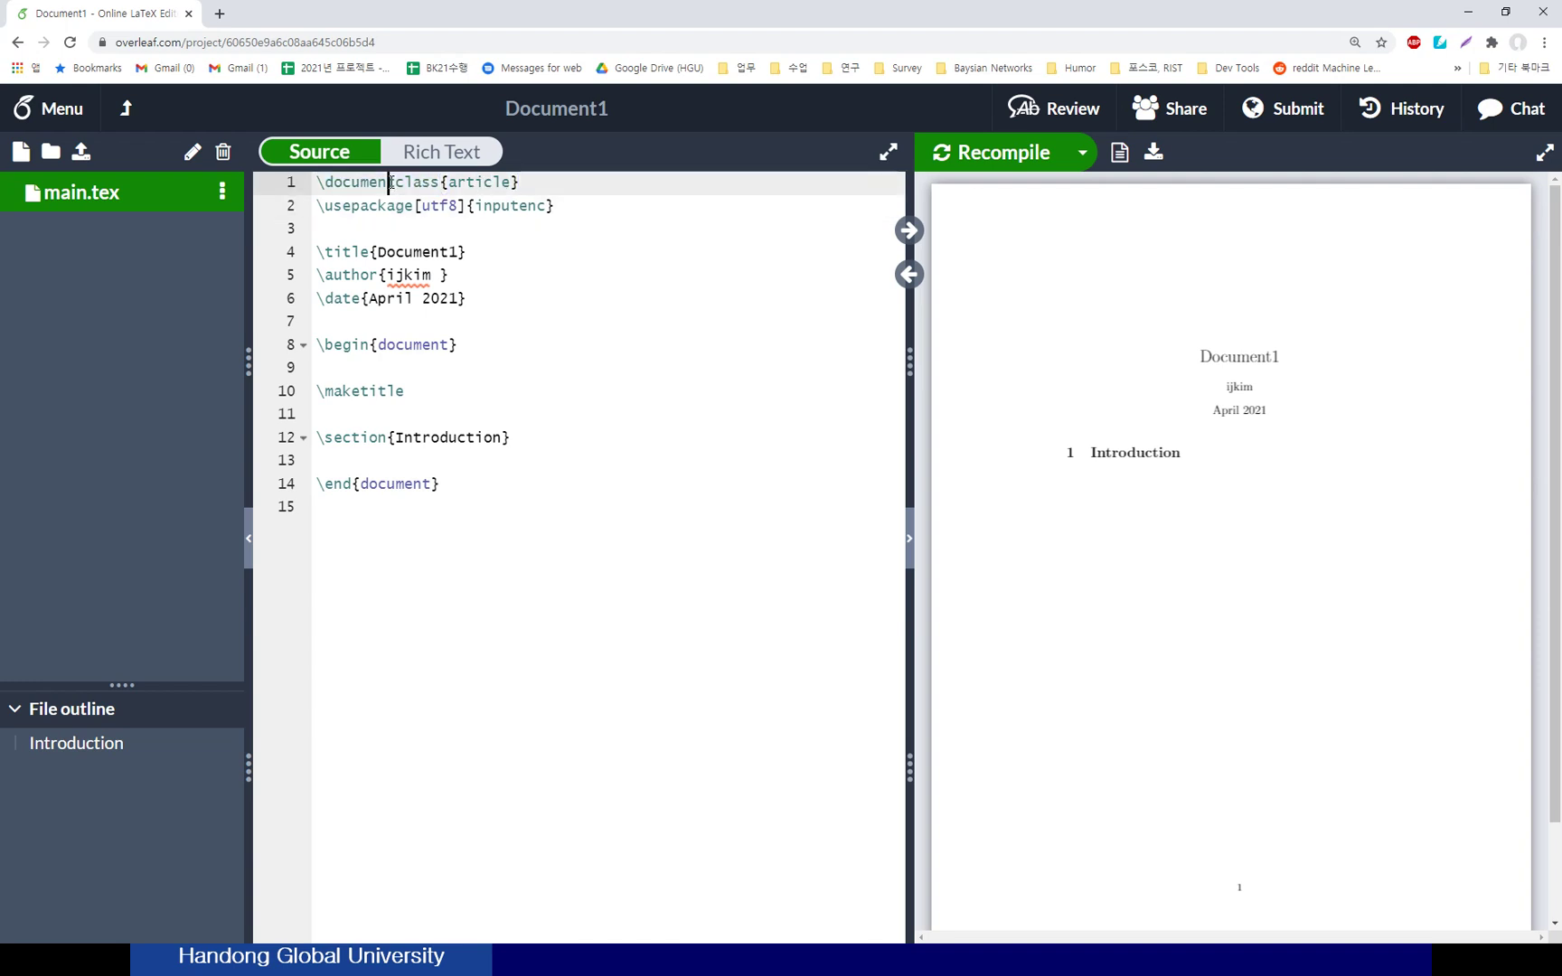
pyautogui.click(441, 178)
pyautogui.click(552, 182)
# Step: Examine the \usepackage line with its utf8 option, the preamble lines and the start of the document environment
pyautogui.click(406, 206)
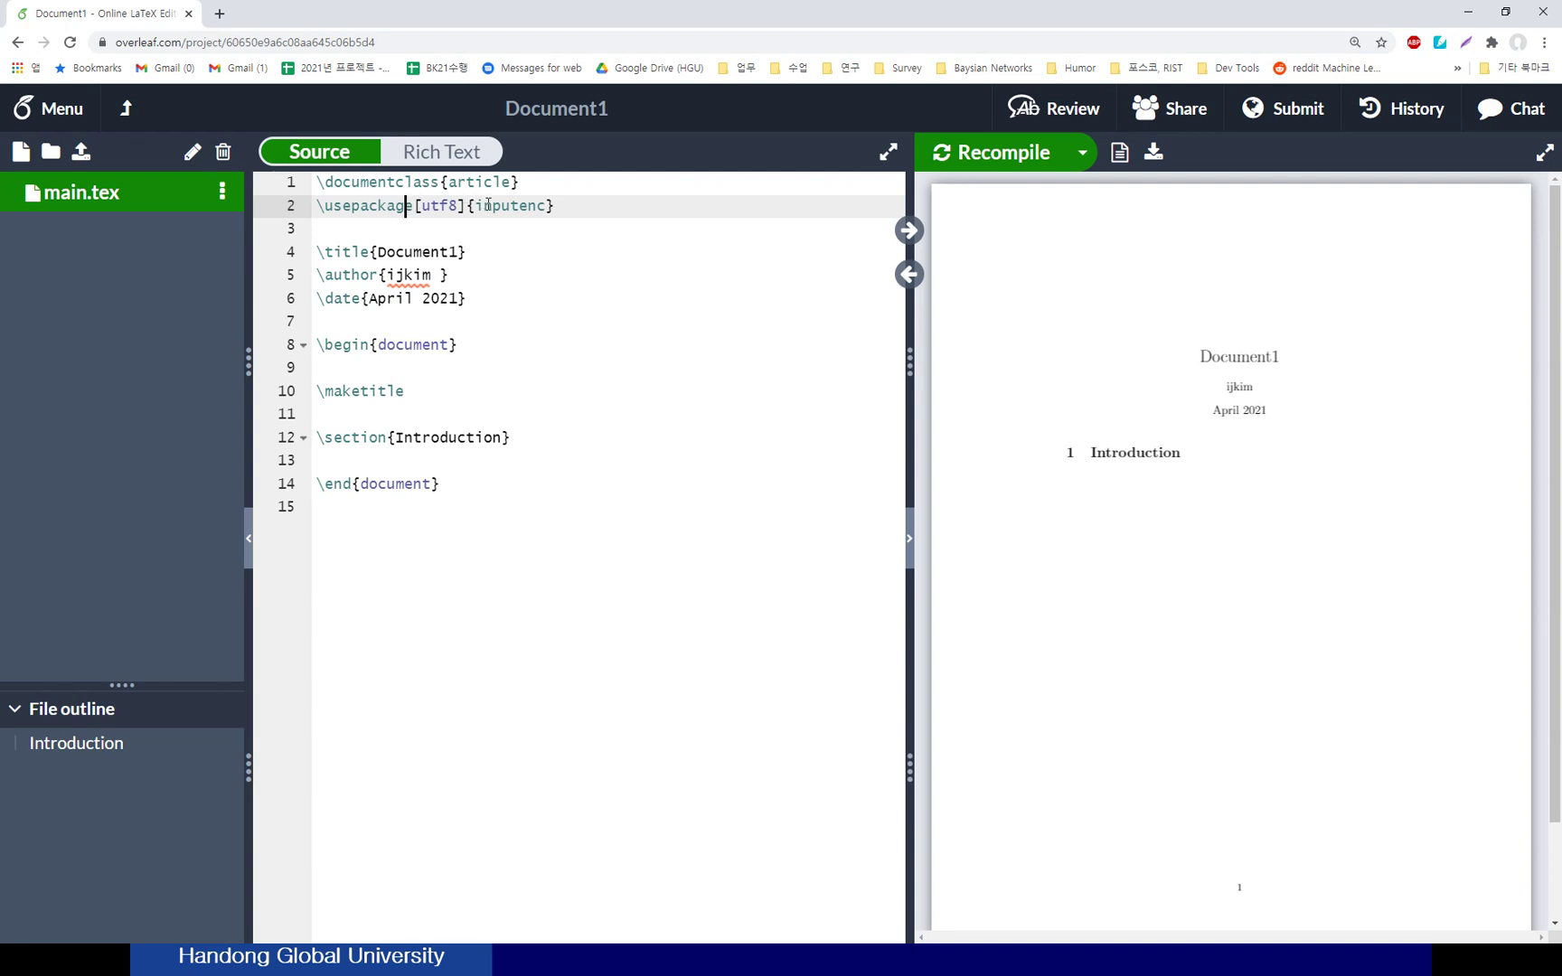
pyautogui.moveTo(471, 205); pyautogui.dragTo(559, 206)
pyautogui.click(439, 206)
pyautogui.click(425, 205)
pyautogui.moveTo(425, 205); pyautogui.dragTo(462, 203)
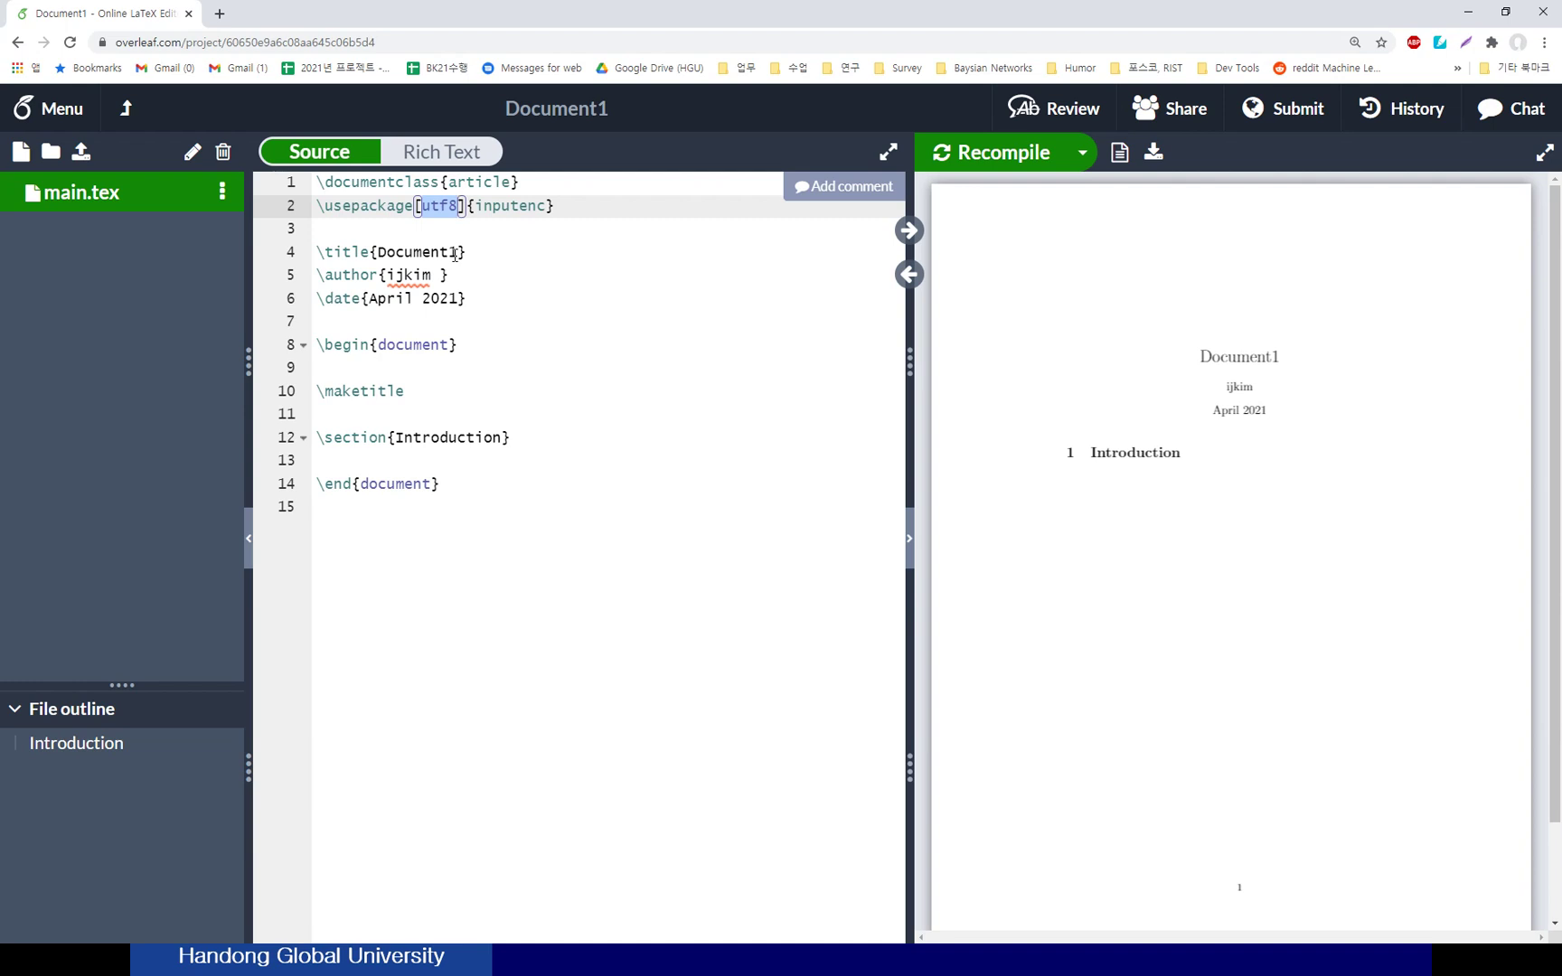
pyautogui.click(490, 227)
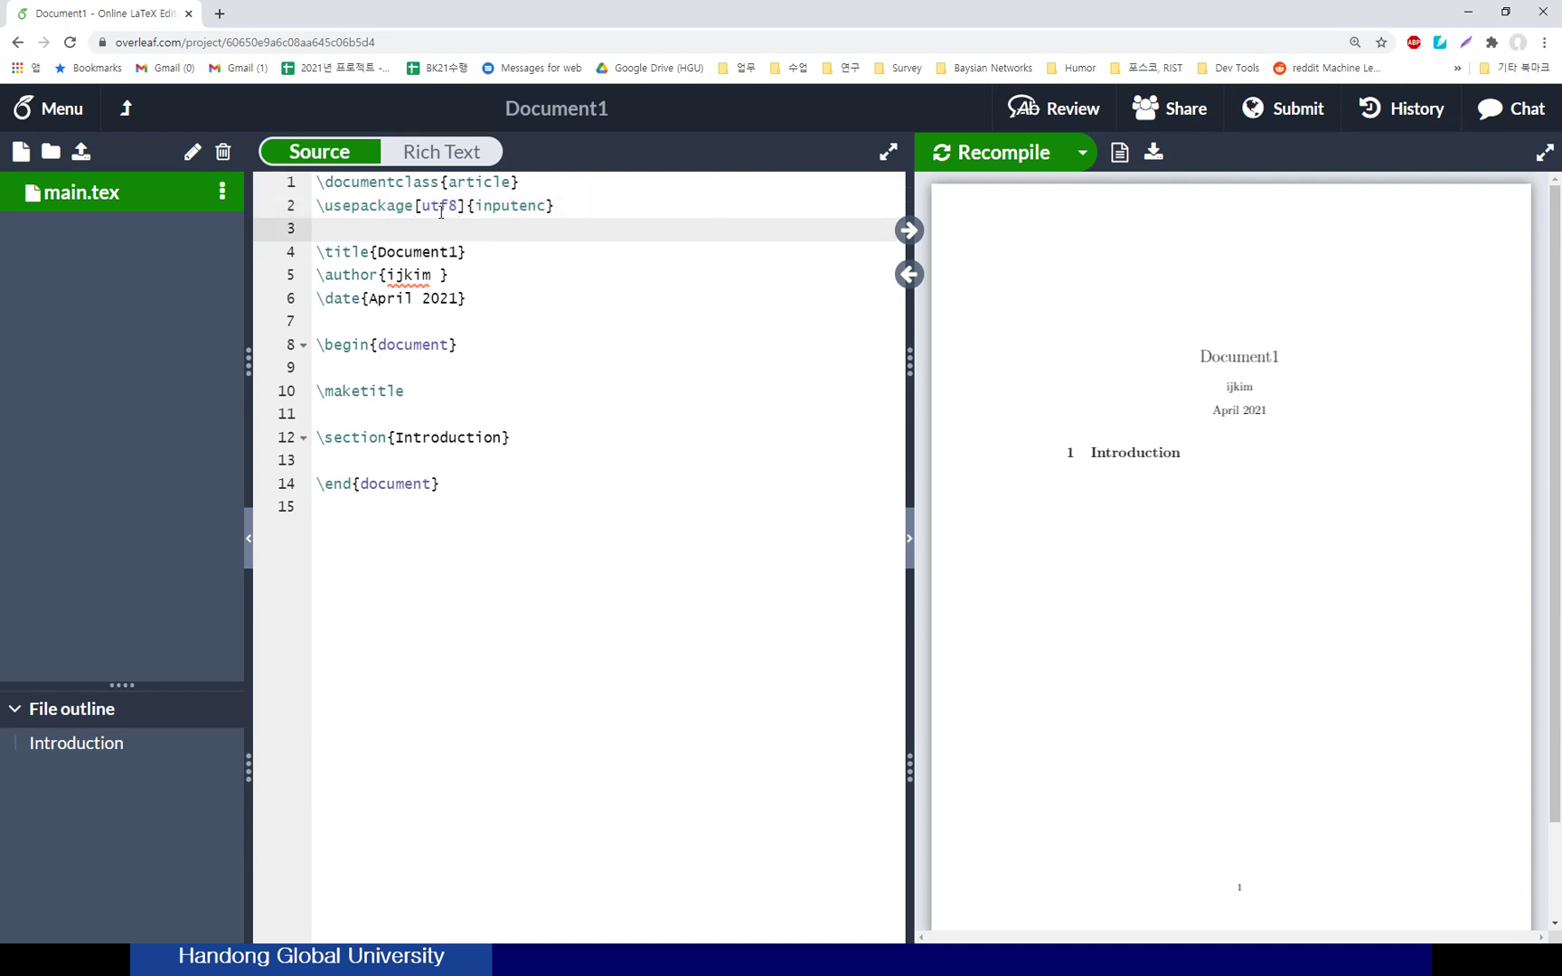
pyautogui.moveTo(348, 185); pyautogui.dragTo(562, 180)
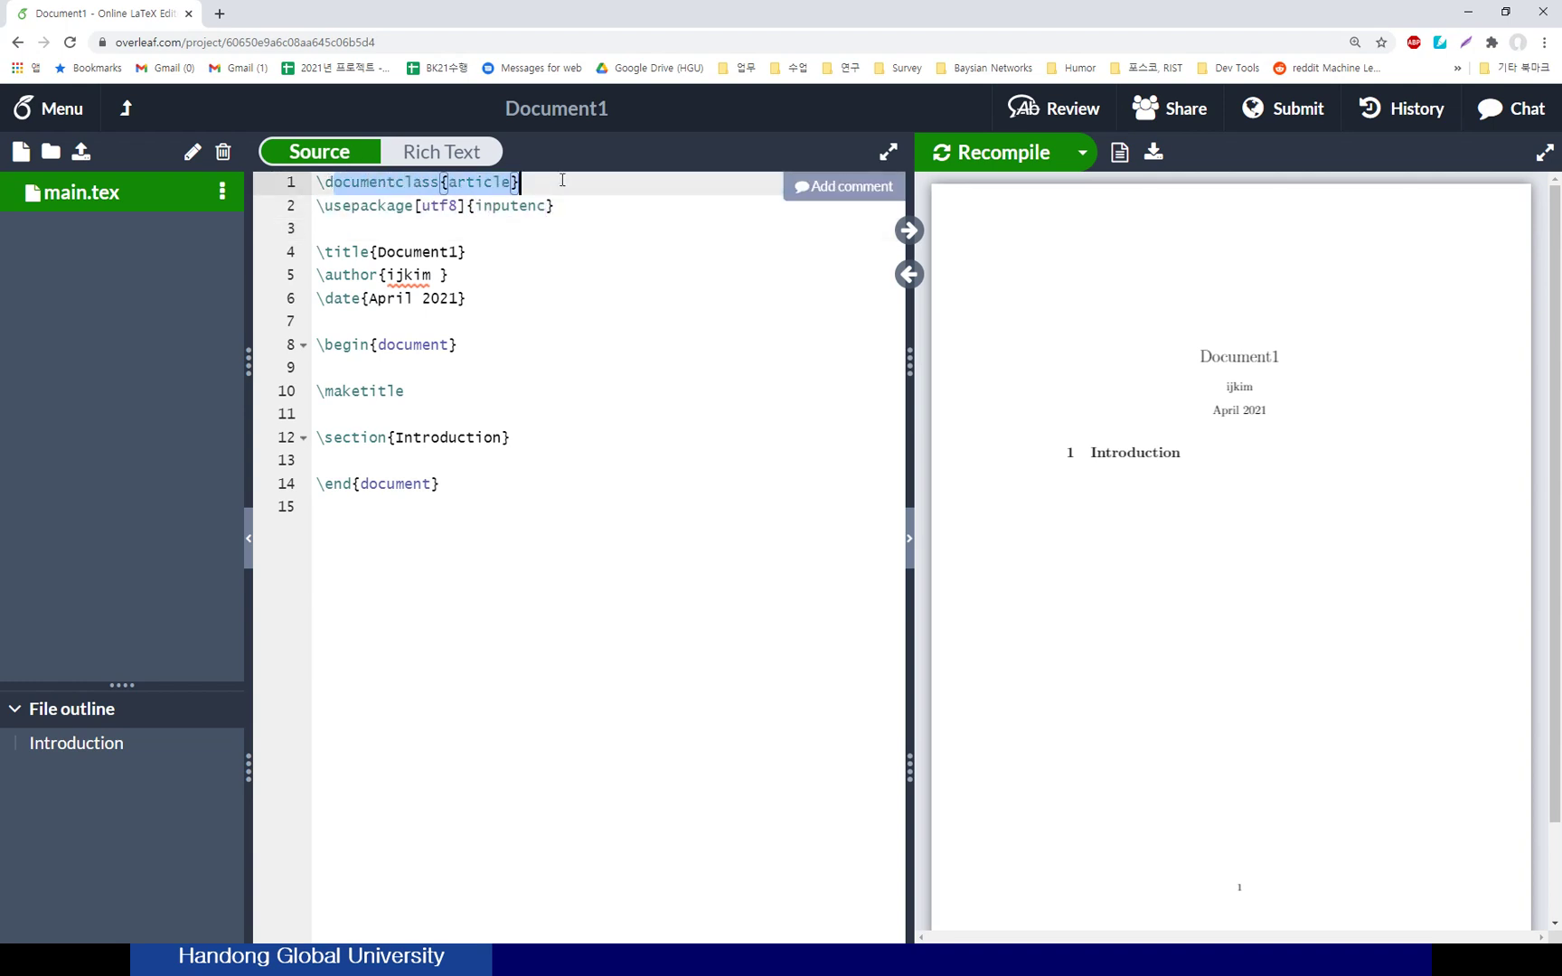
pyautogui.click(469, 331)
pyautogui.moveTo(469, 332); pyautogui.dragTo(245, 193)
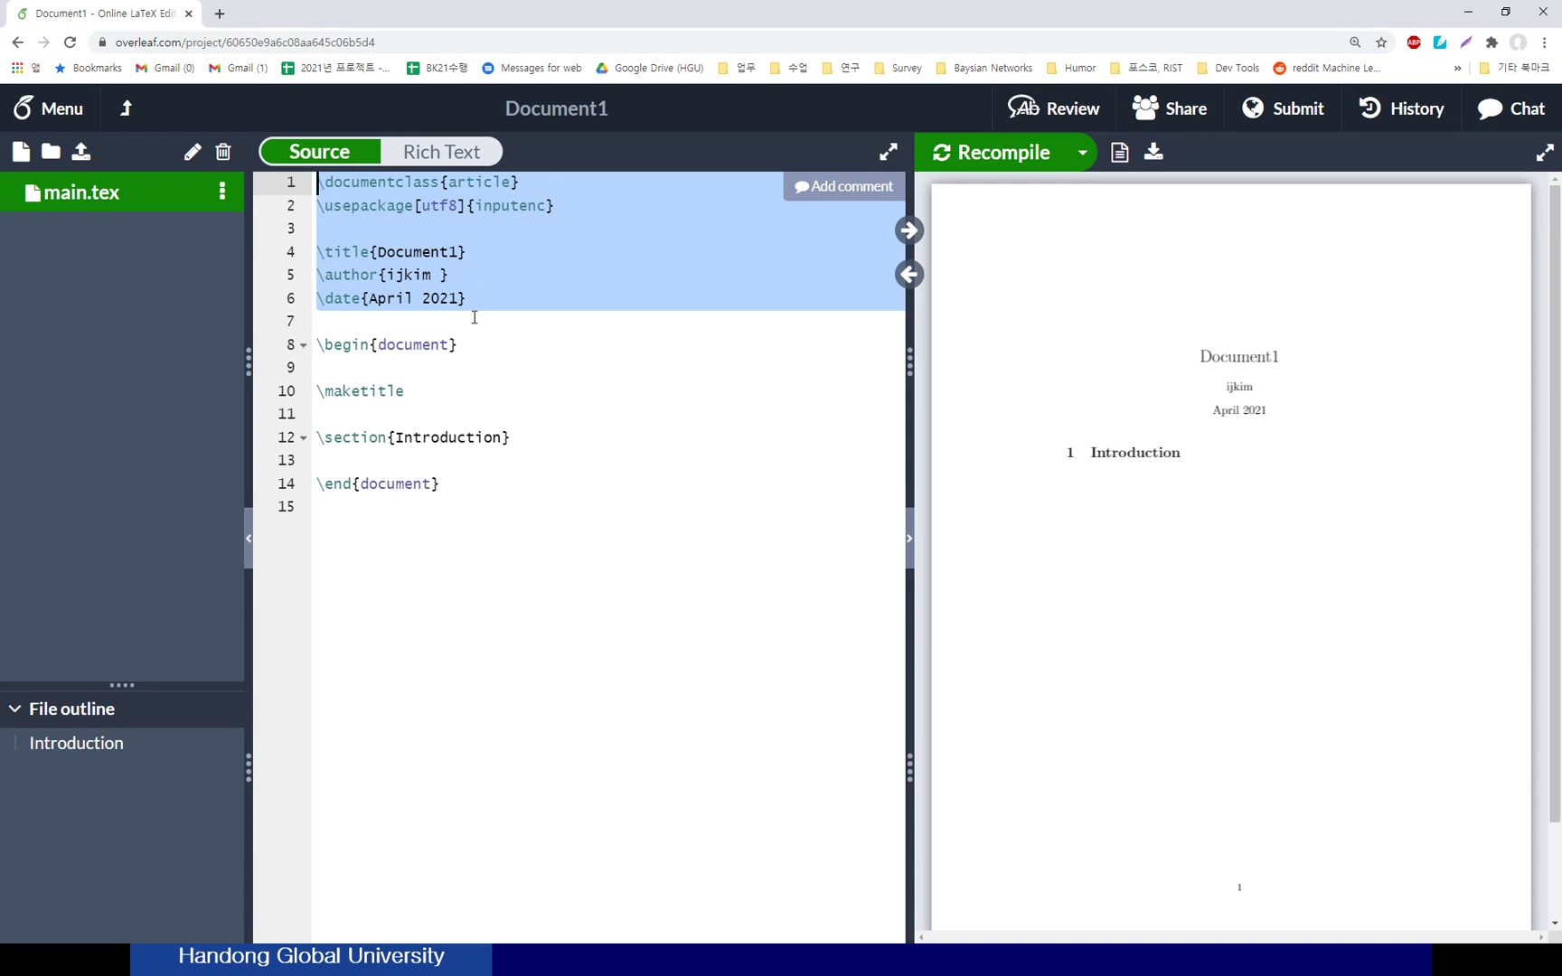
pyautogui.moveTo(459, 345); pyautogui.dragTo(316, 344)
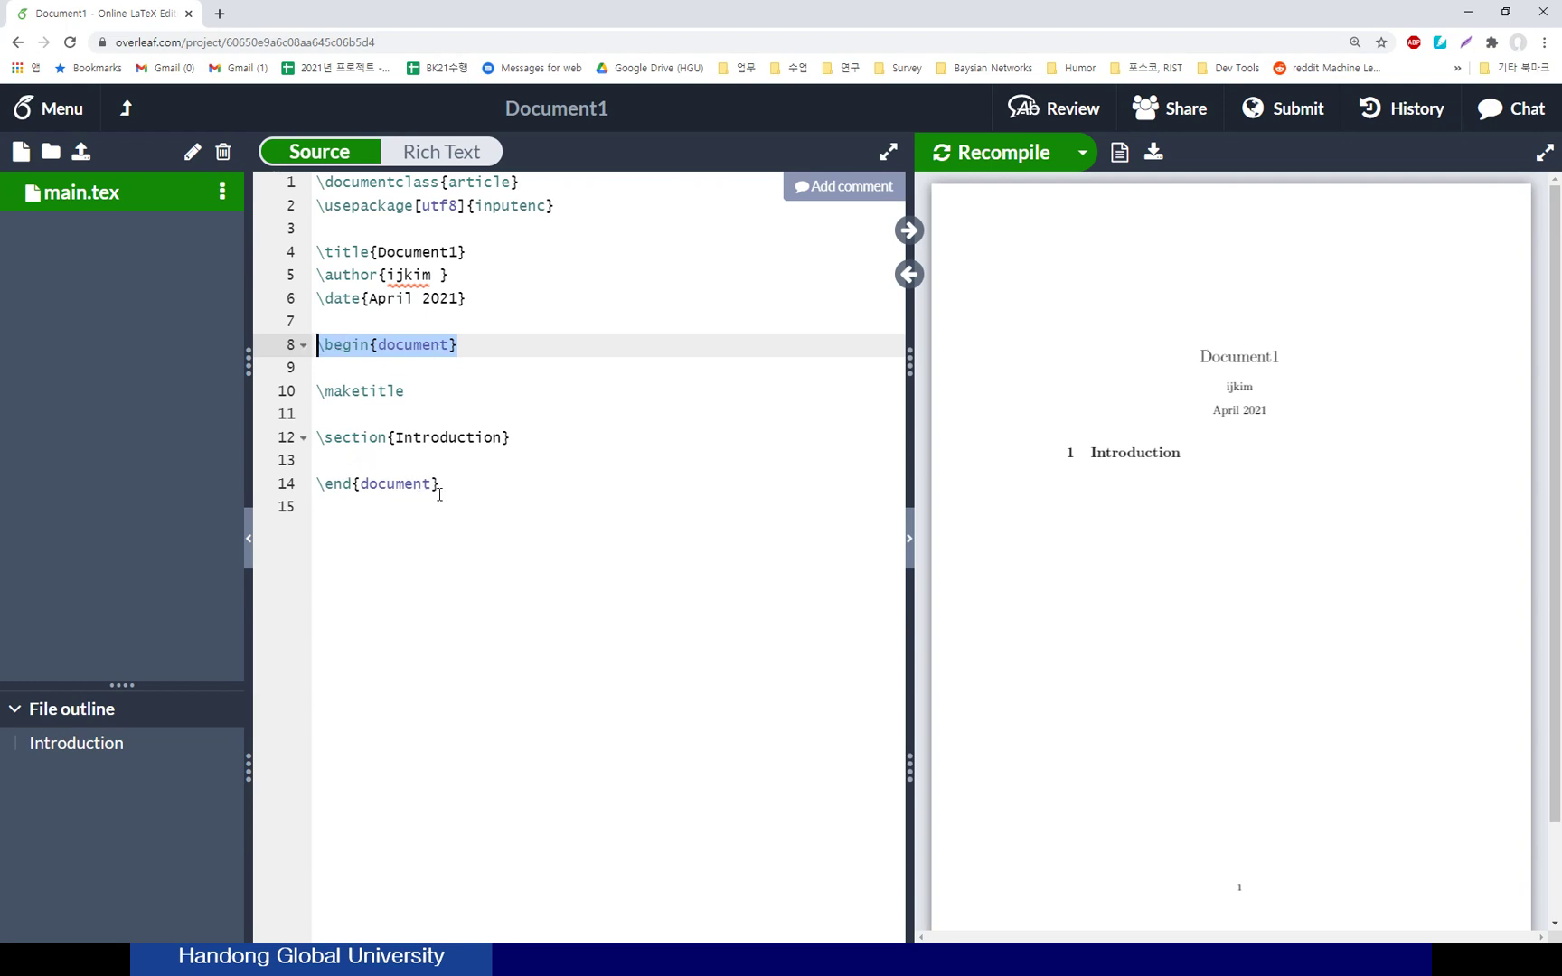
pyautogui.click(446, 304)
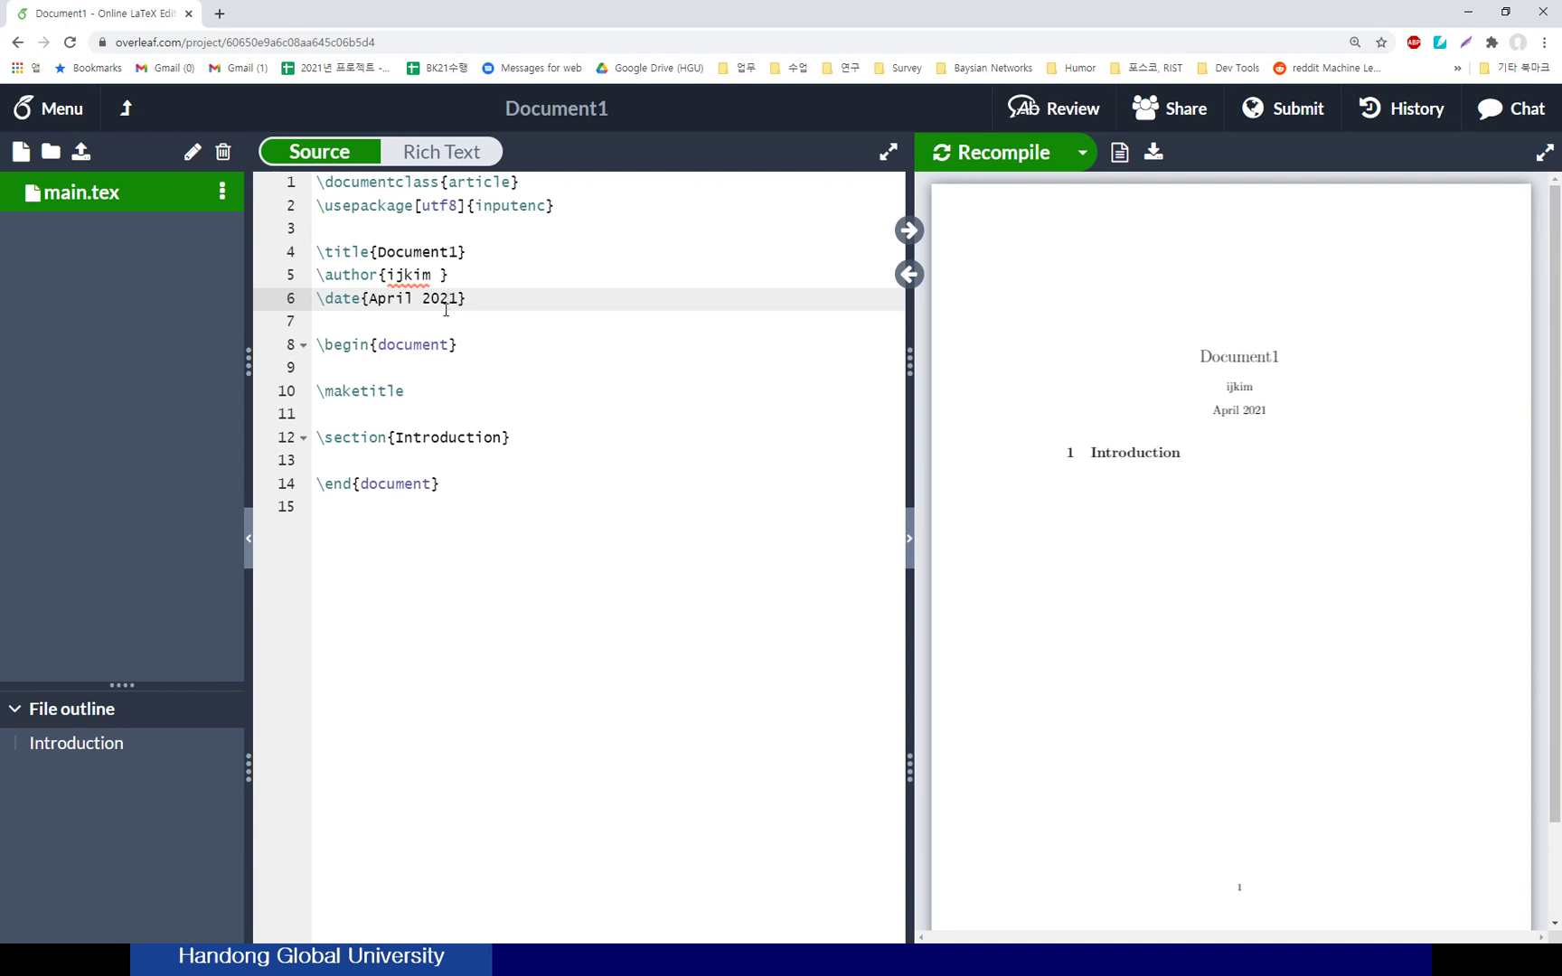
# Step: Change the document title in the preamble to "New Title" and recompile the PDF
pyautogui.click(478, 252)
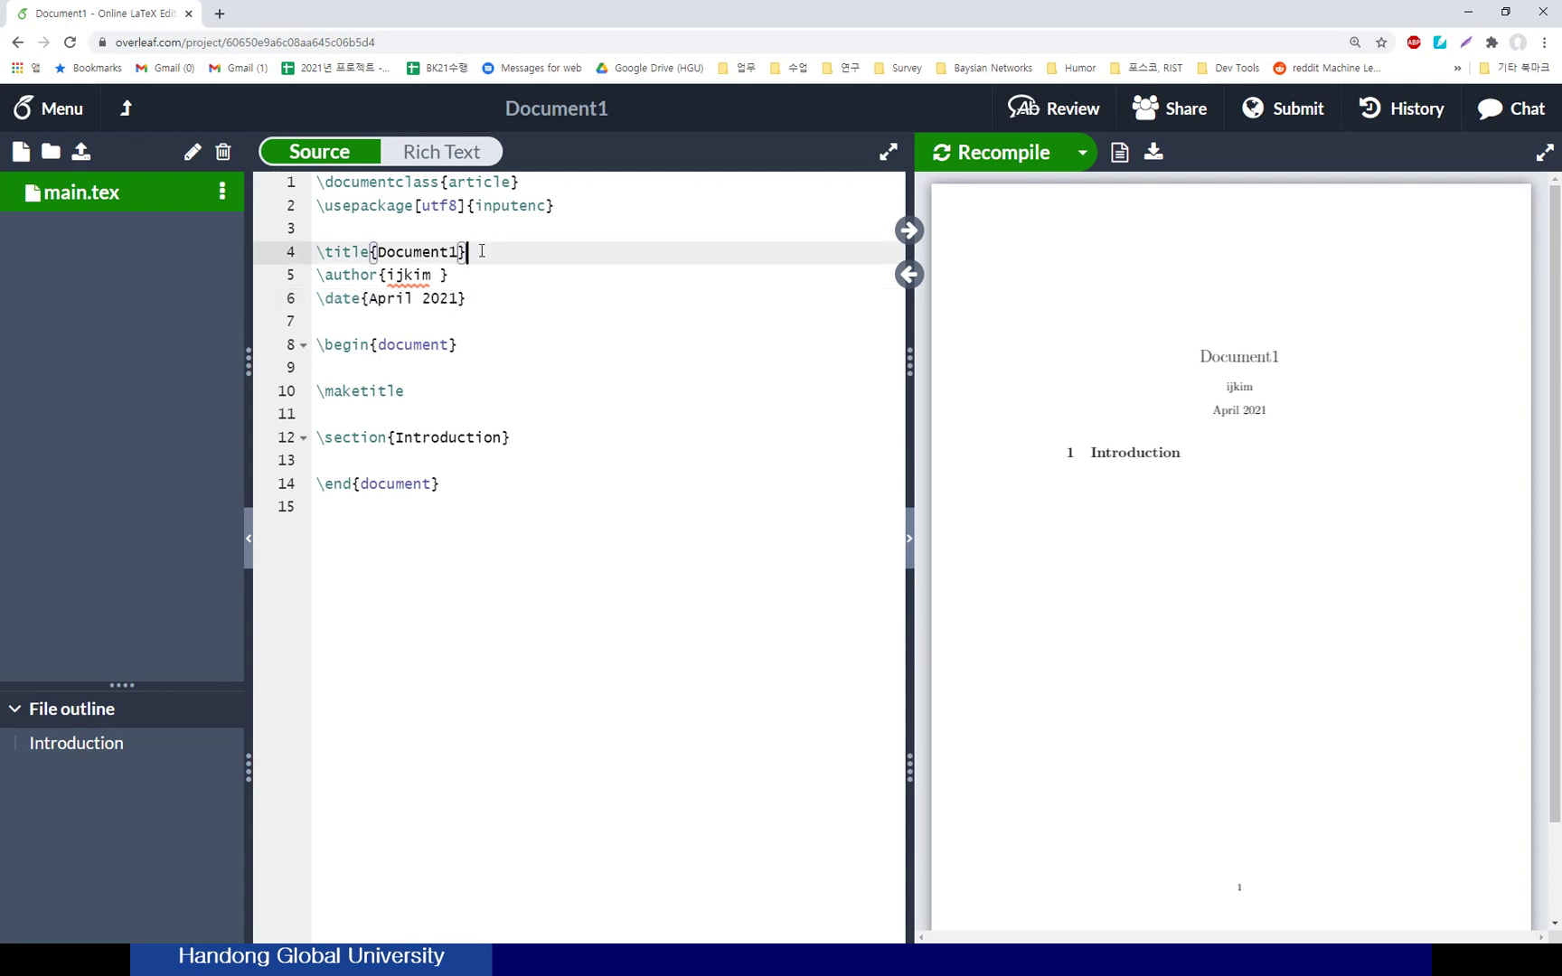
pyautogui.doubleClick(402, 252)
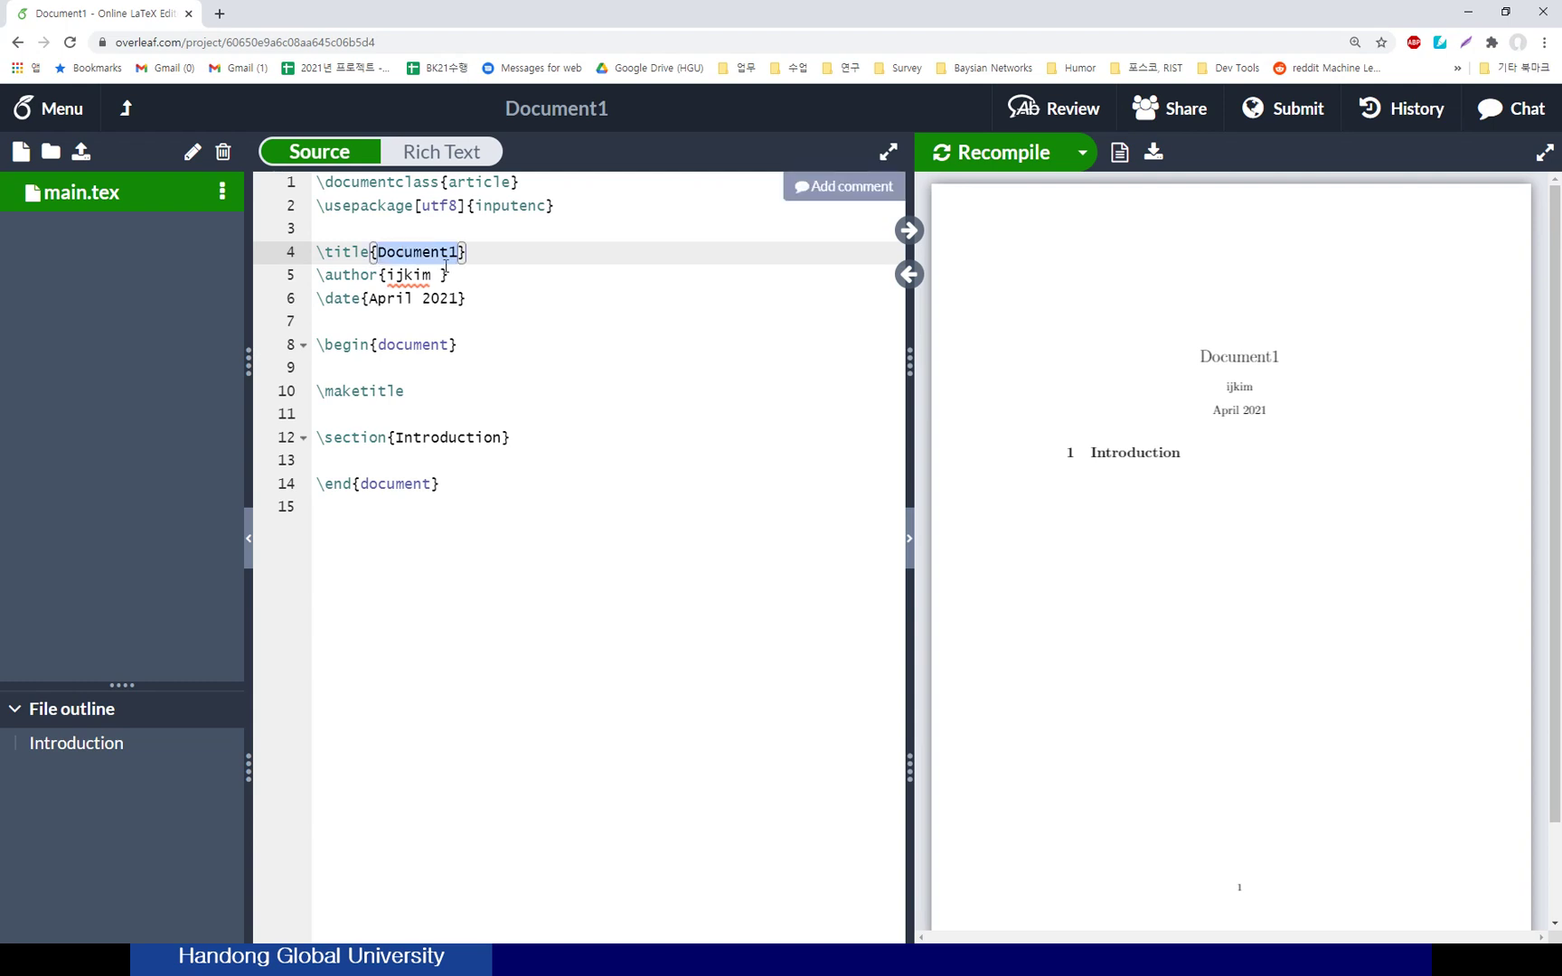
pyautogui.write('New Title')
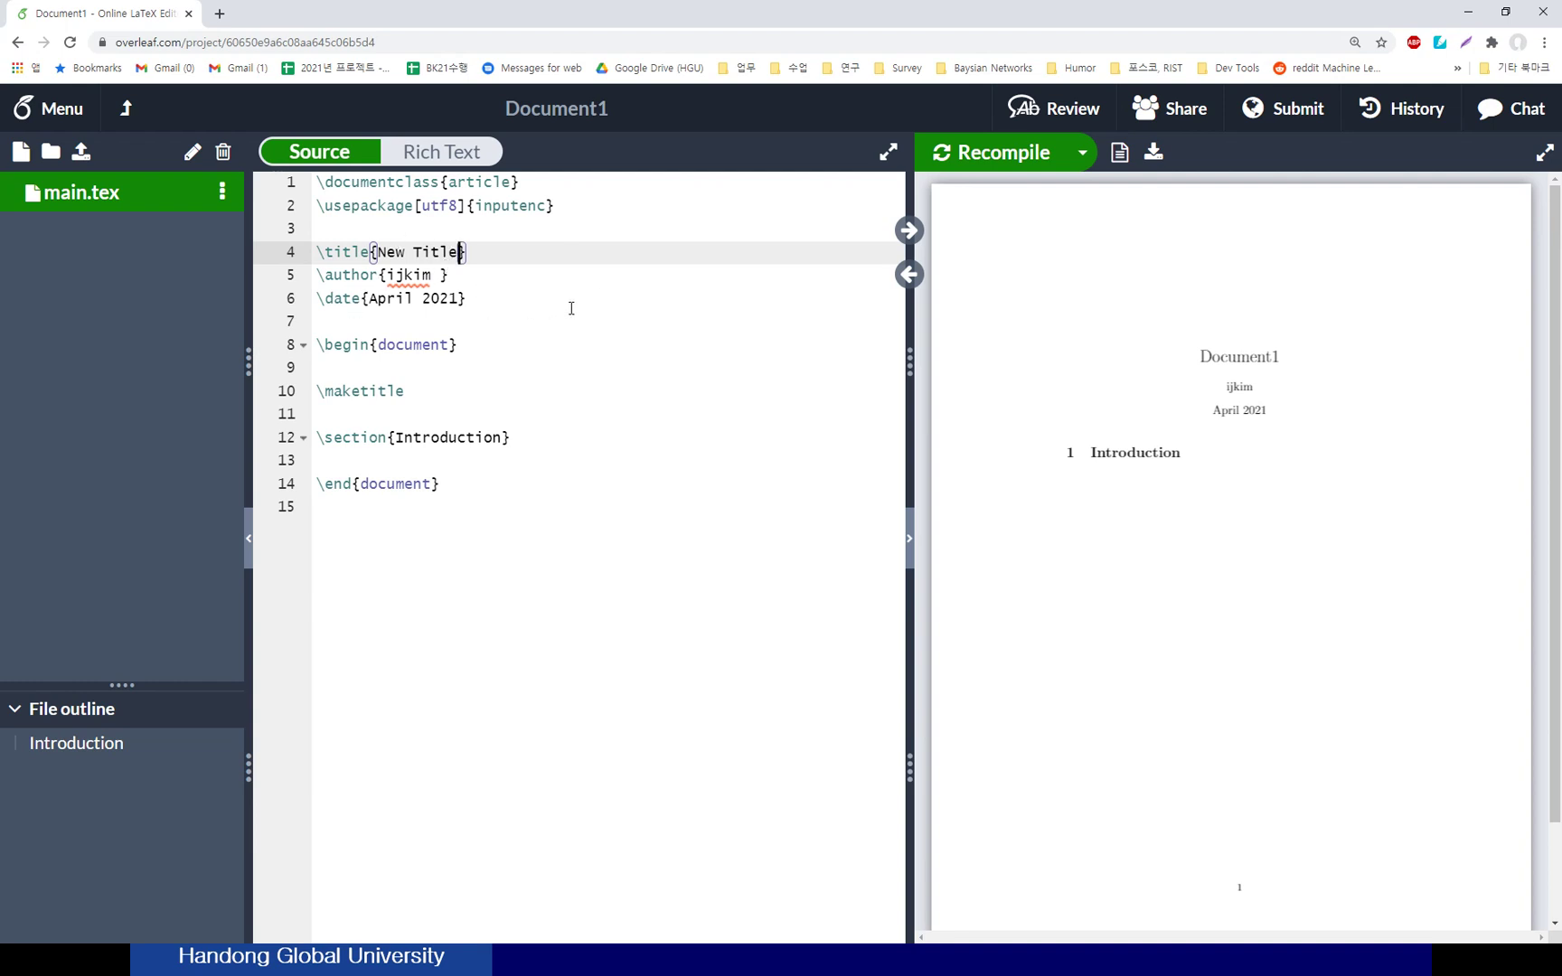
pyautogui.hotkey('ctrl', 's')
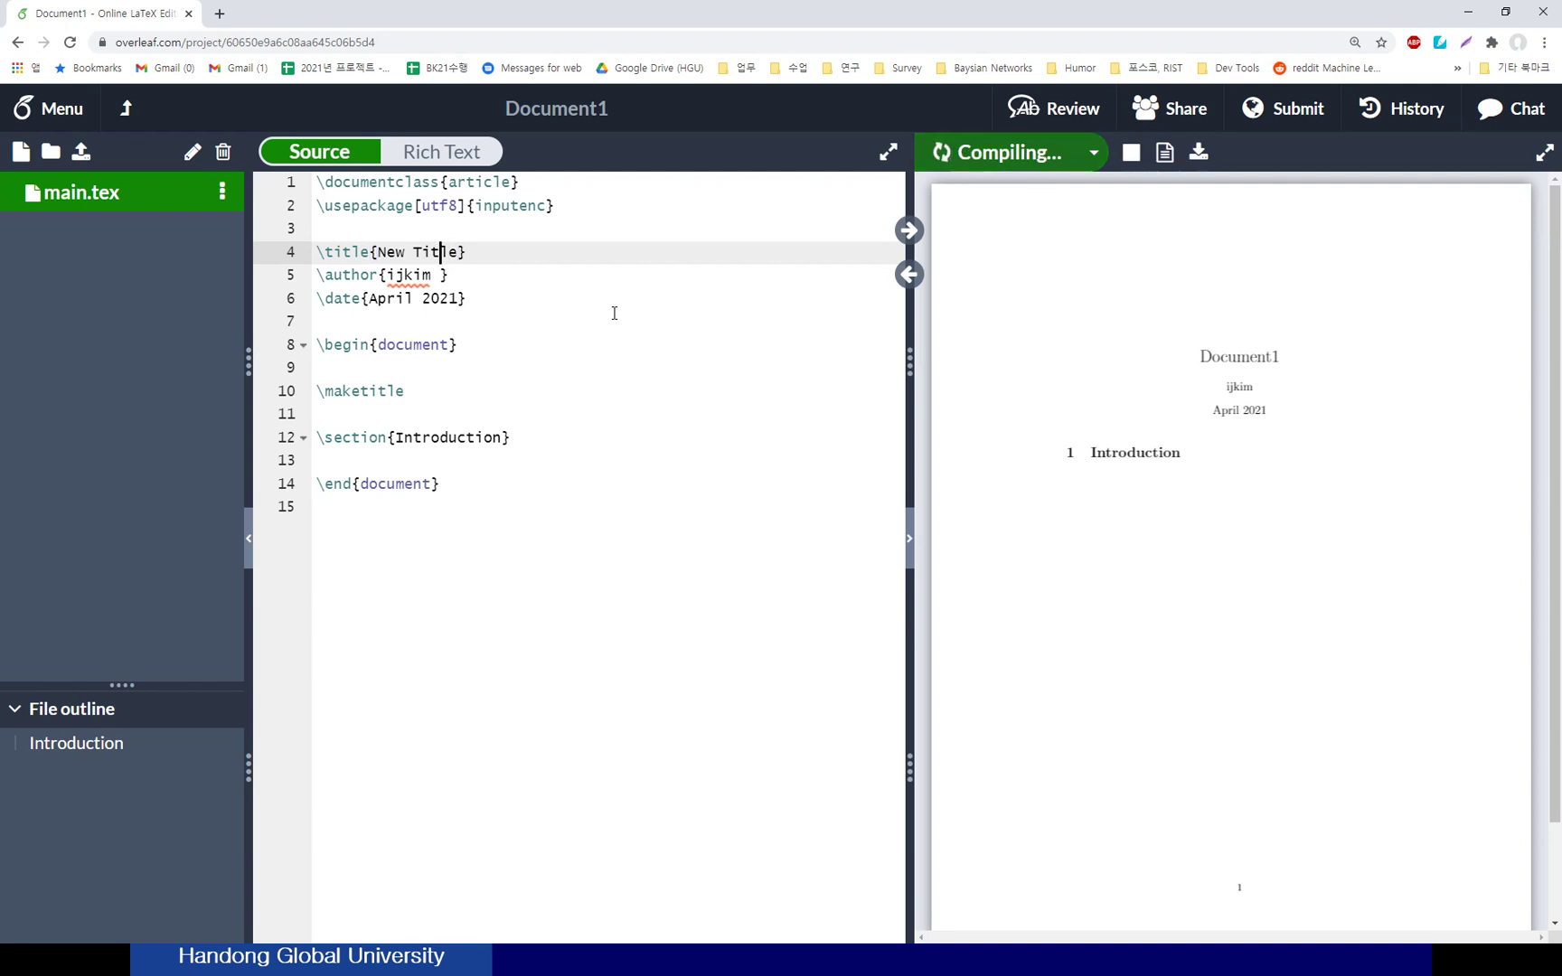
# Step: Set the document title to "An extraordinary method to implement wonderful AI" and recompile the PDF
pyautogui.hotkey('ctrl', 'shift', 'Left')
pyautogui.hotkey('ctrl', 'shift', 'Left')
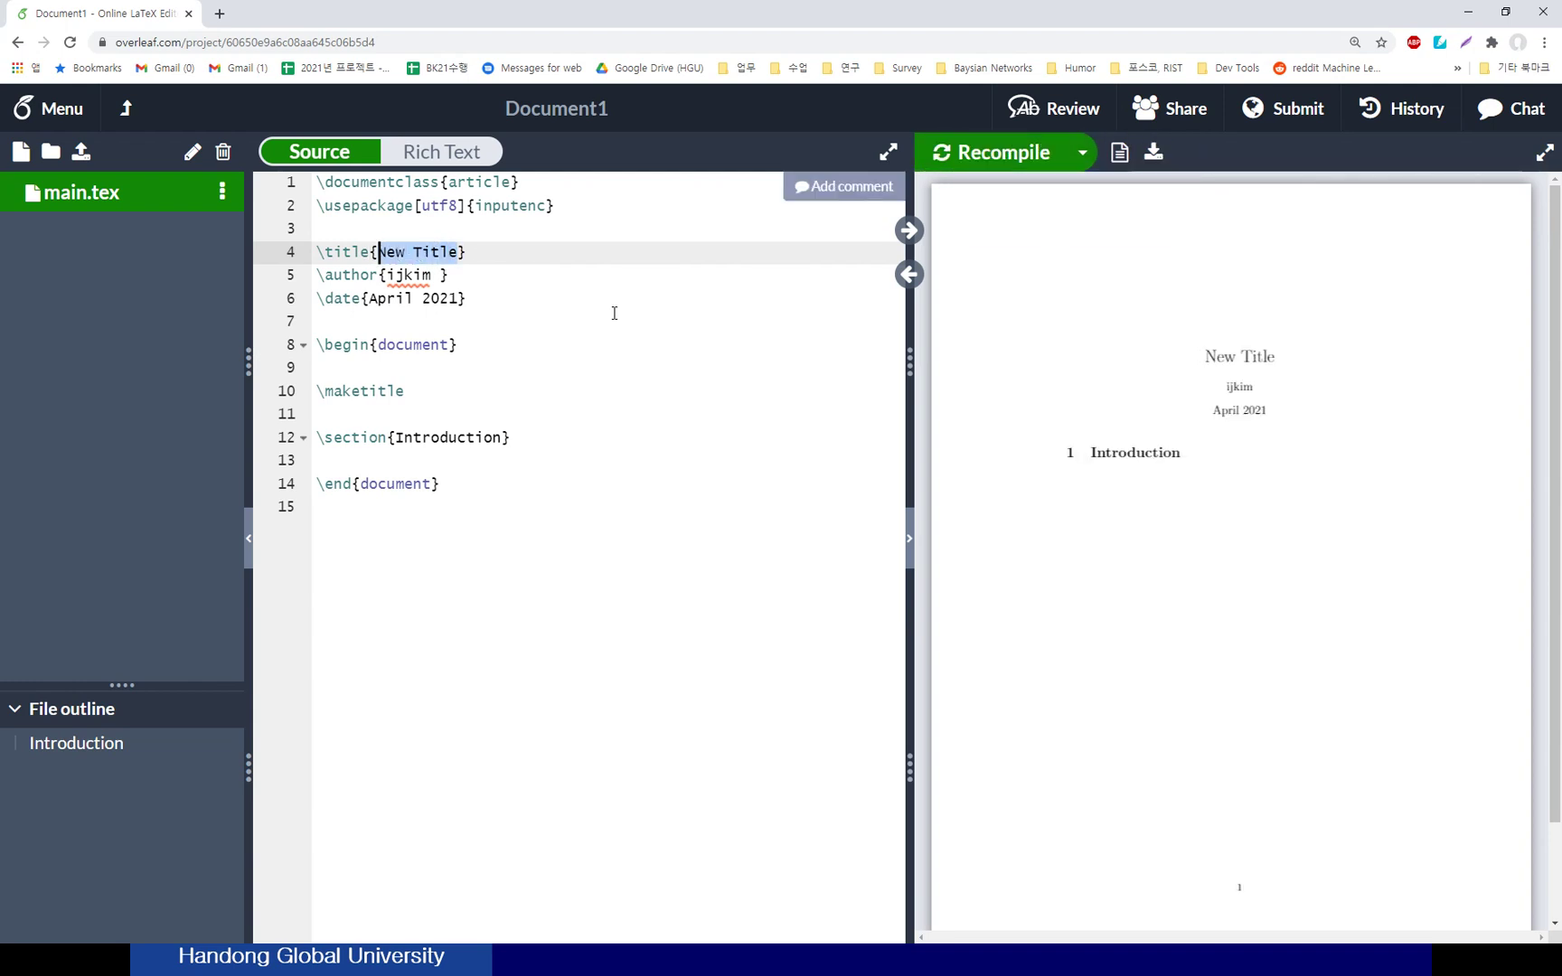
pyautogui.write('An extrao')
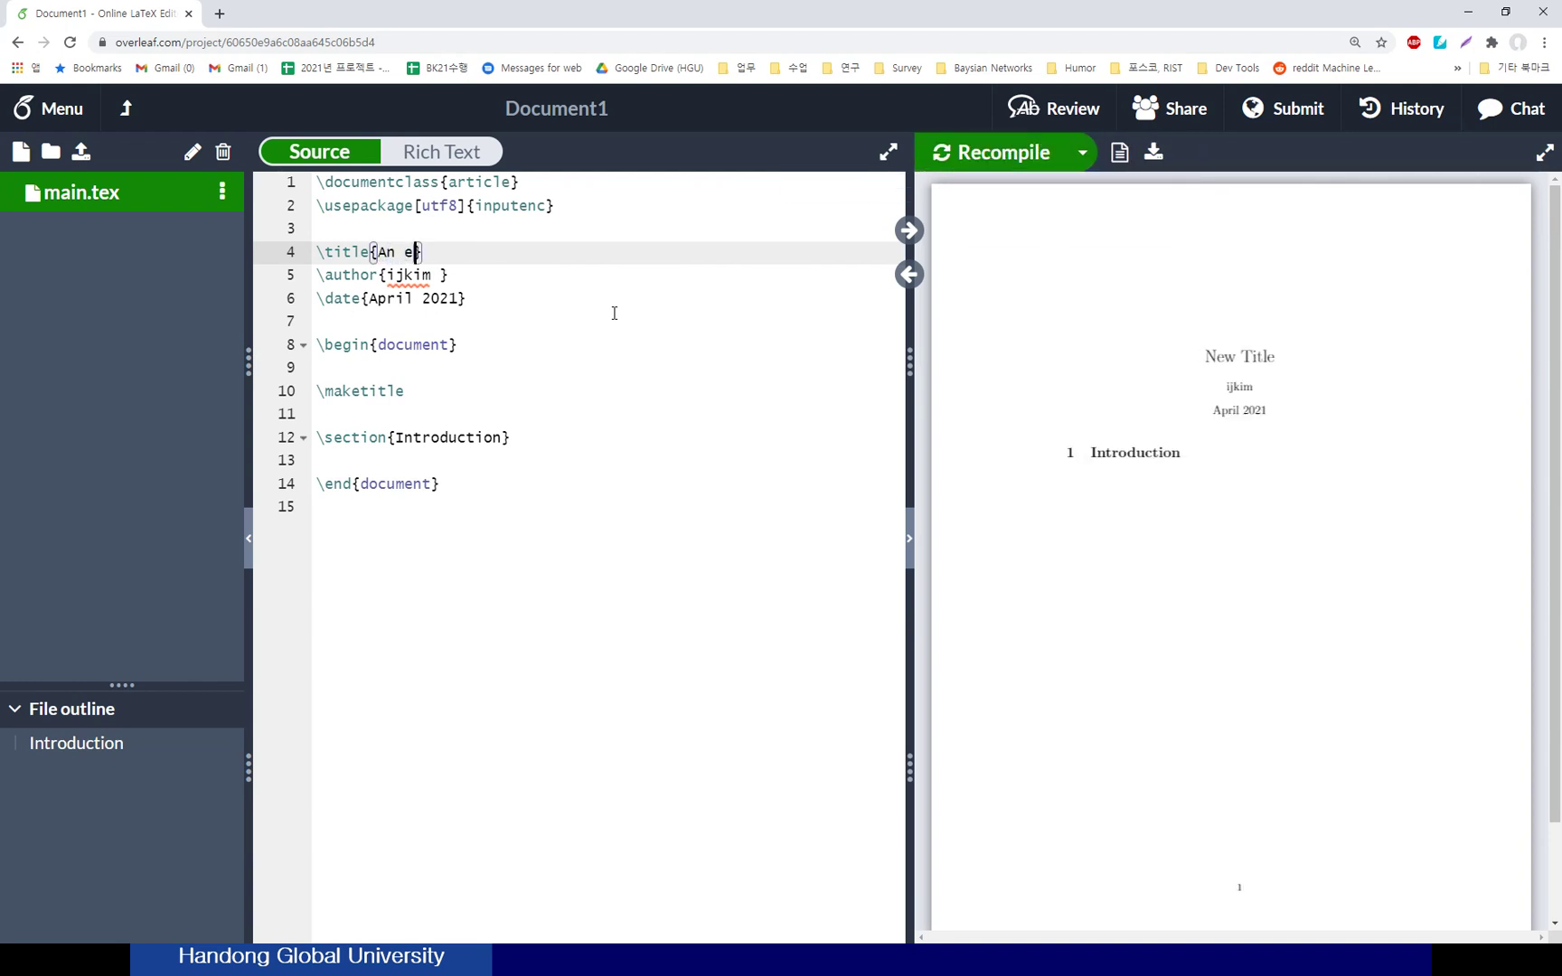
pyautogui.write('rdinary method to ')
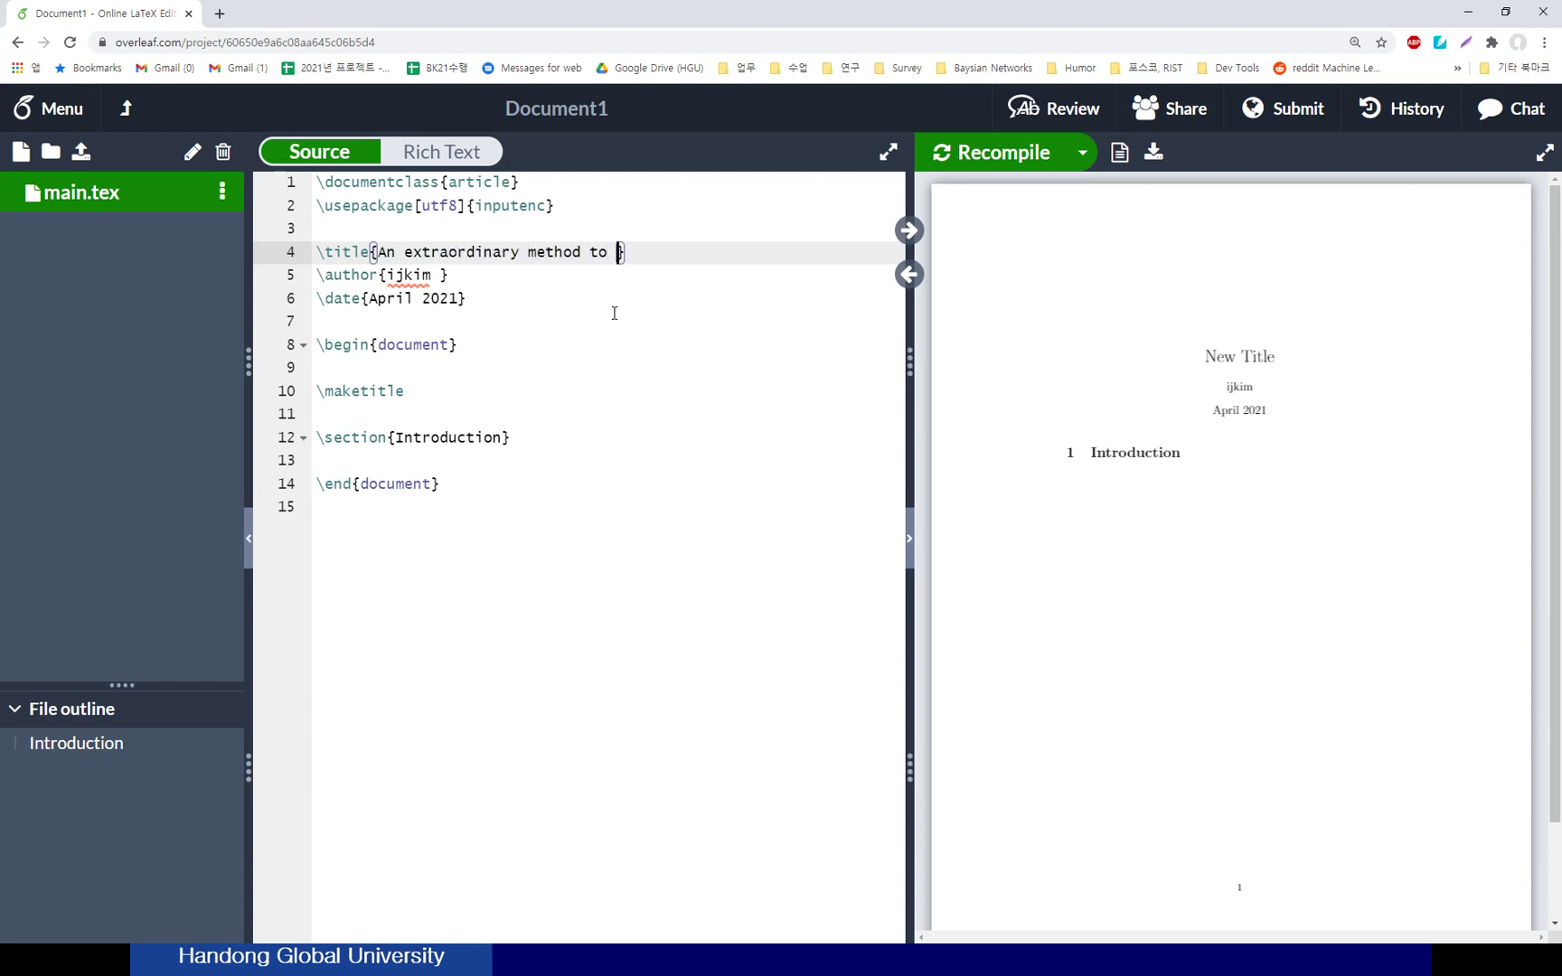
pyautogui.write('implement')
pyautogui.write(' so')
pyautogui.press('BackSpace')
pyautogui.press('BackSpace')
pyautogui.write('wonderful AI')
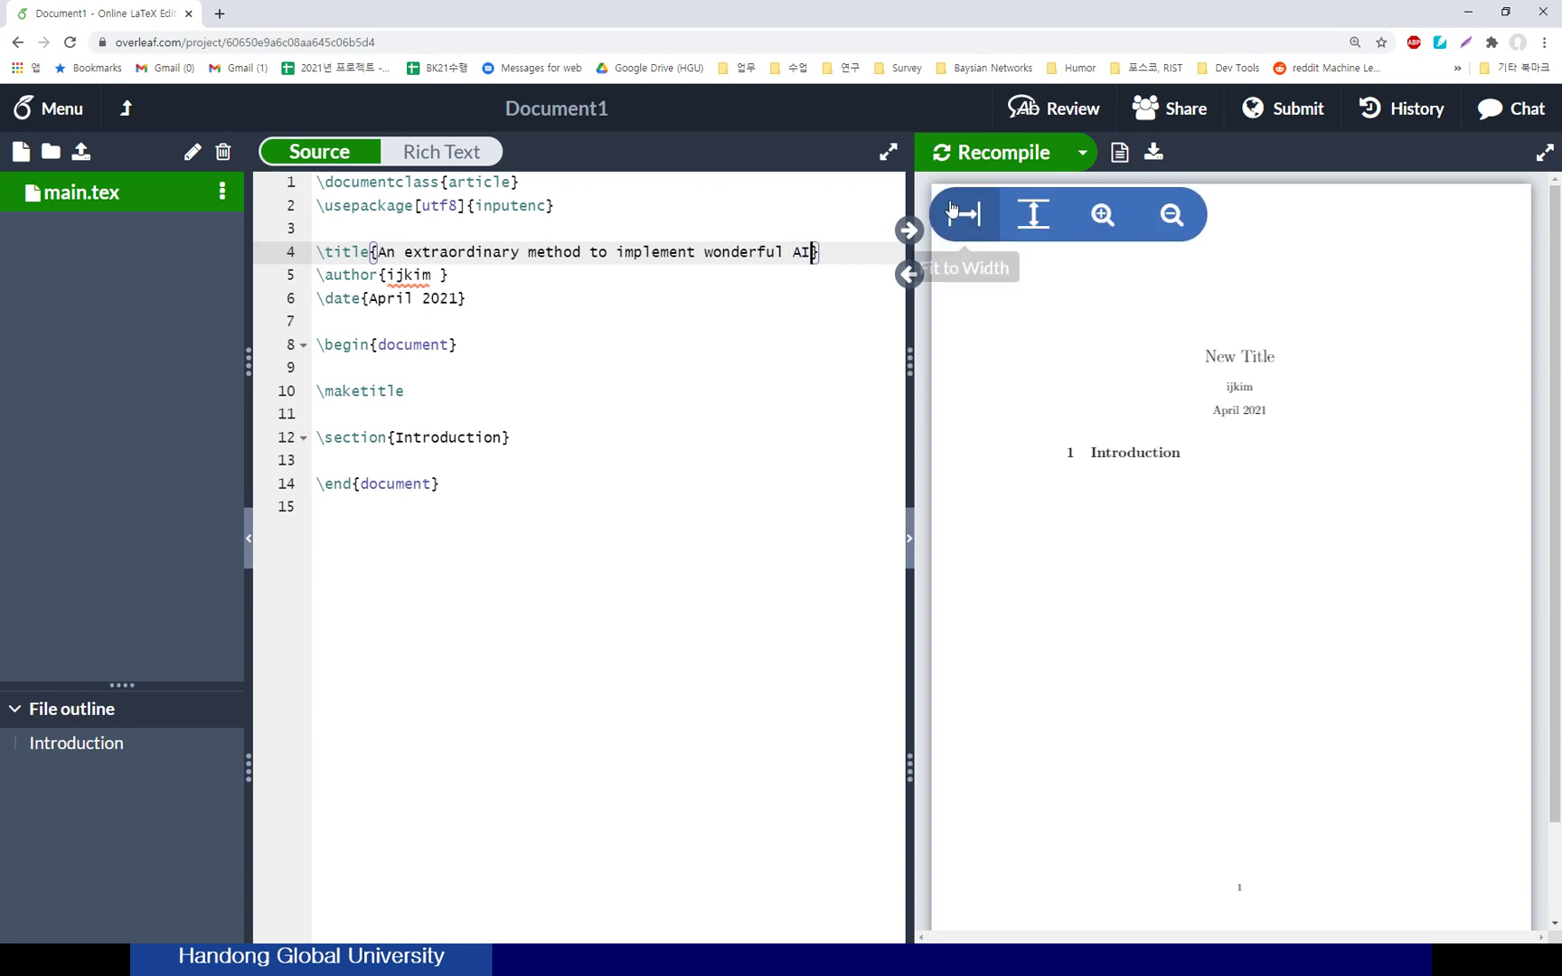
pyautogui.click(1002, 162)
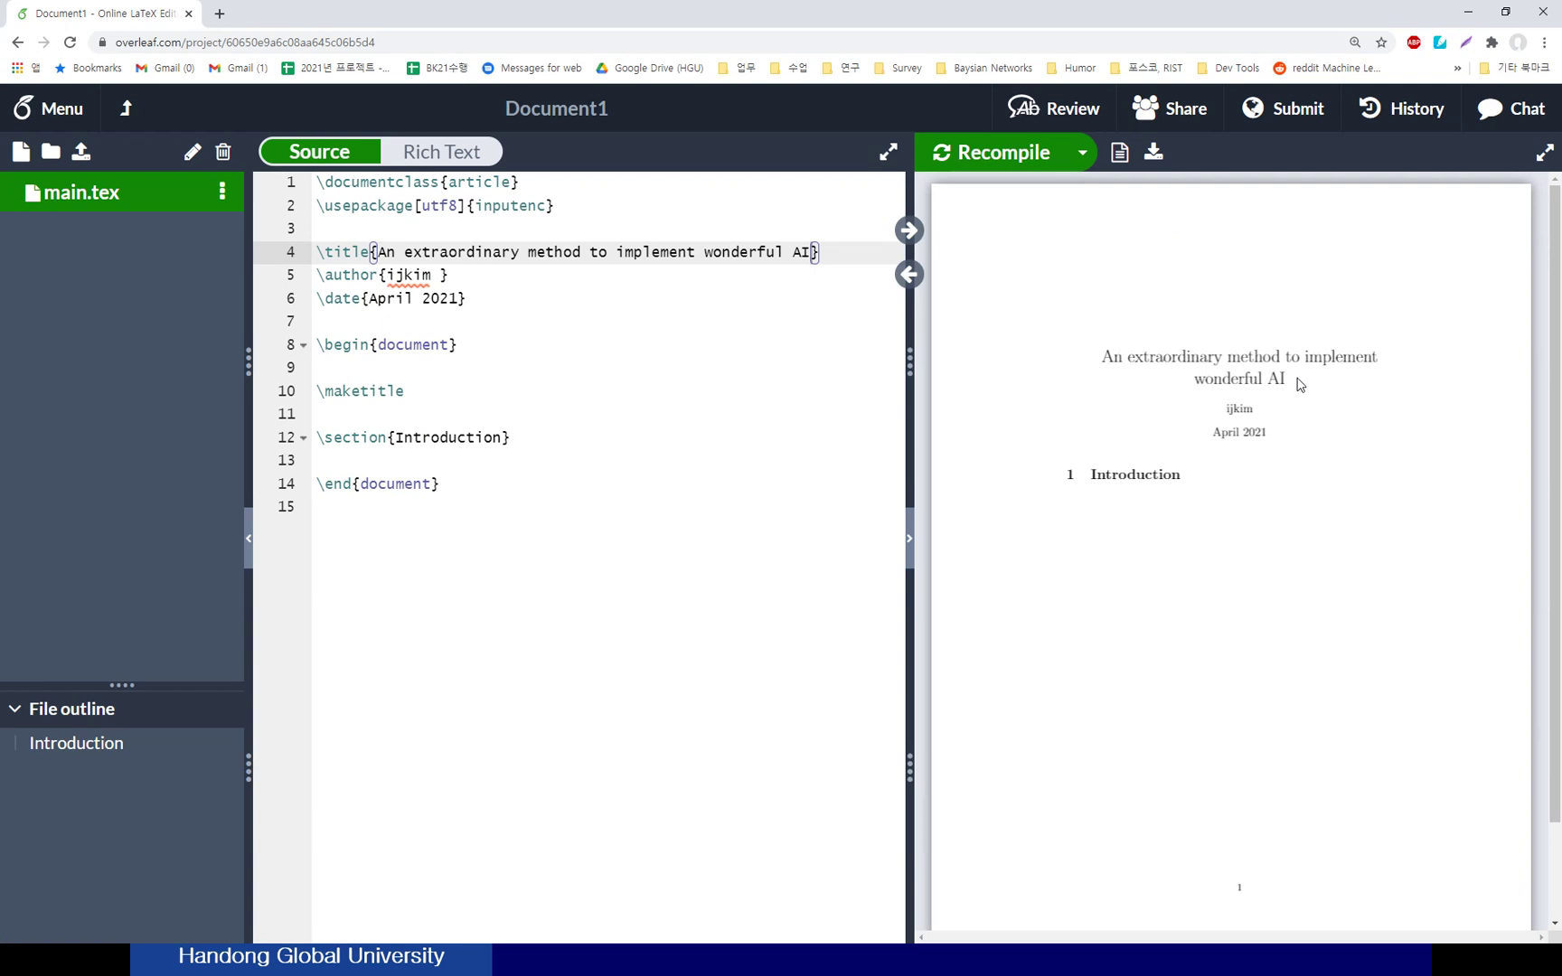
# Step: Examine the author and date lines in the preamble and the \maketitle command in the document body
pyautogui.click(597, 345)
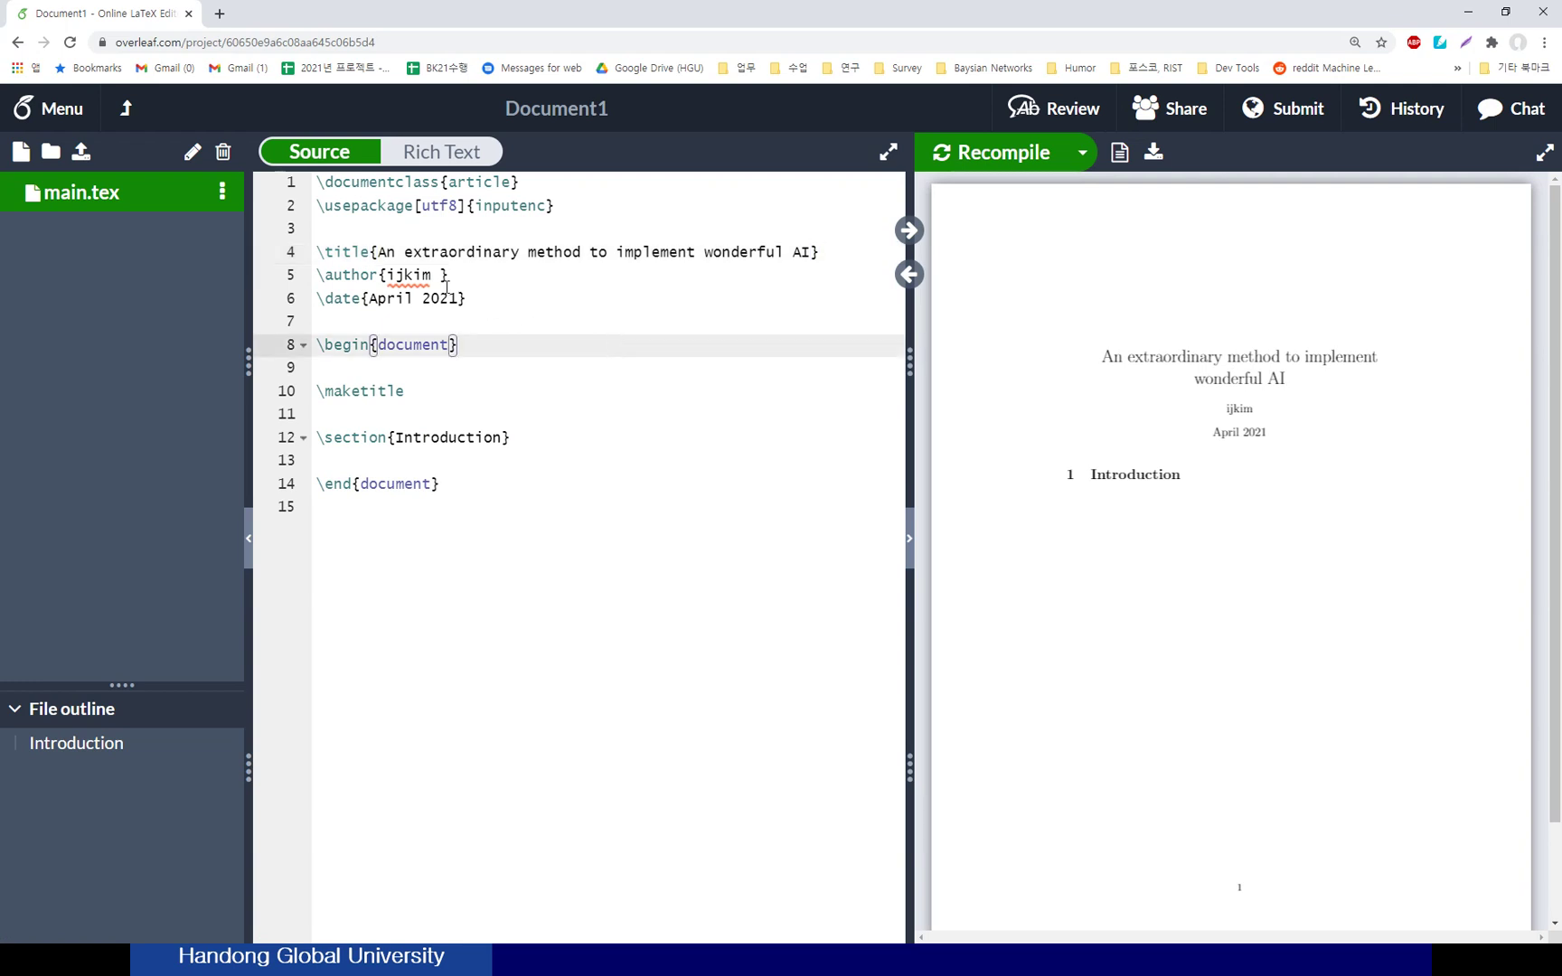
pyautogui.doubleClick(415, 273)
pyautogui.click(417, 296)
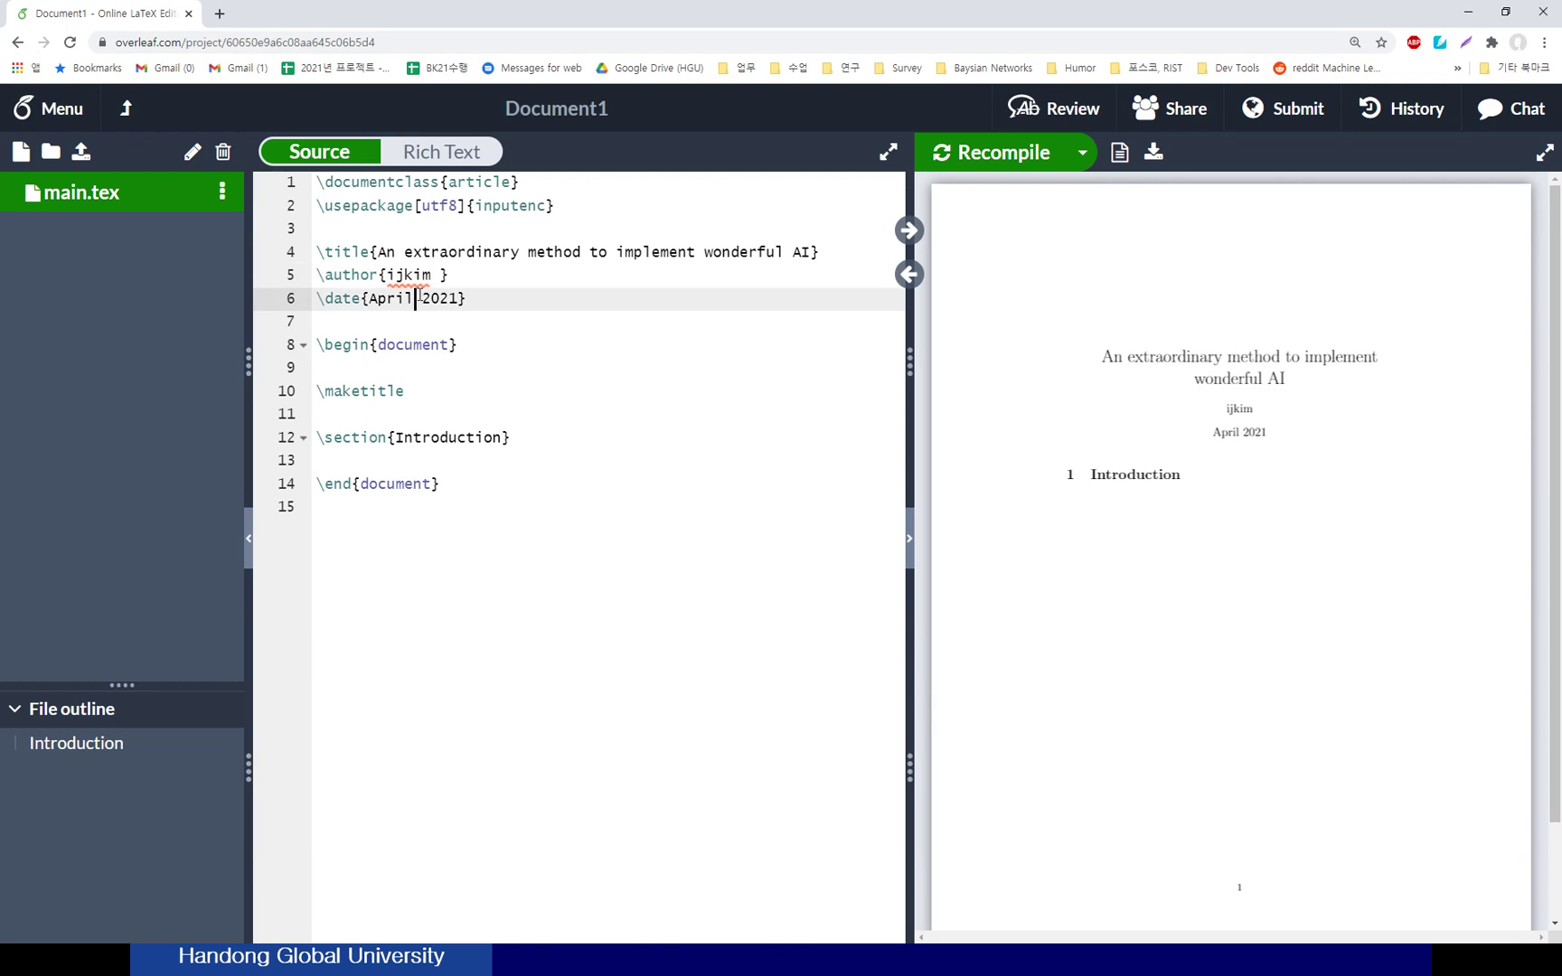
pyautogui.click(522, 297)
pyautogui.click(508, 395)
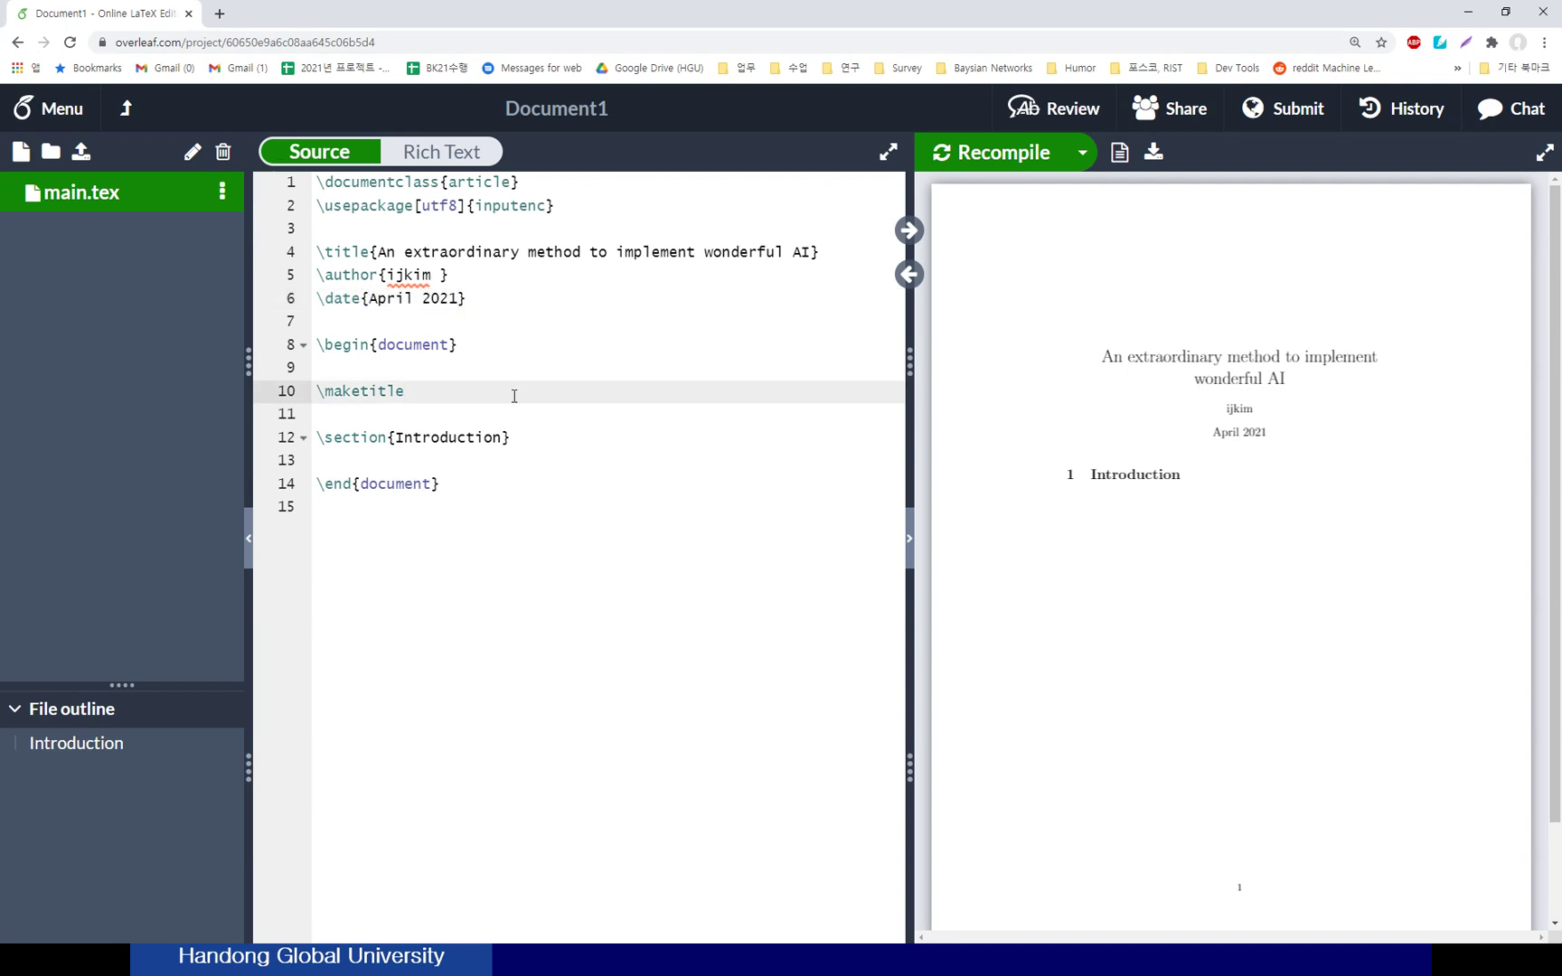
# Step: Insert three blank lines below the Introduction section heading
pyautogui.press('Down')
pyautogui.press('Down')
pyautogui.press('Down')
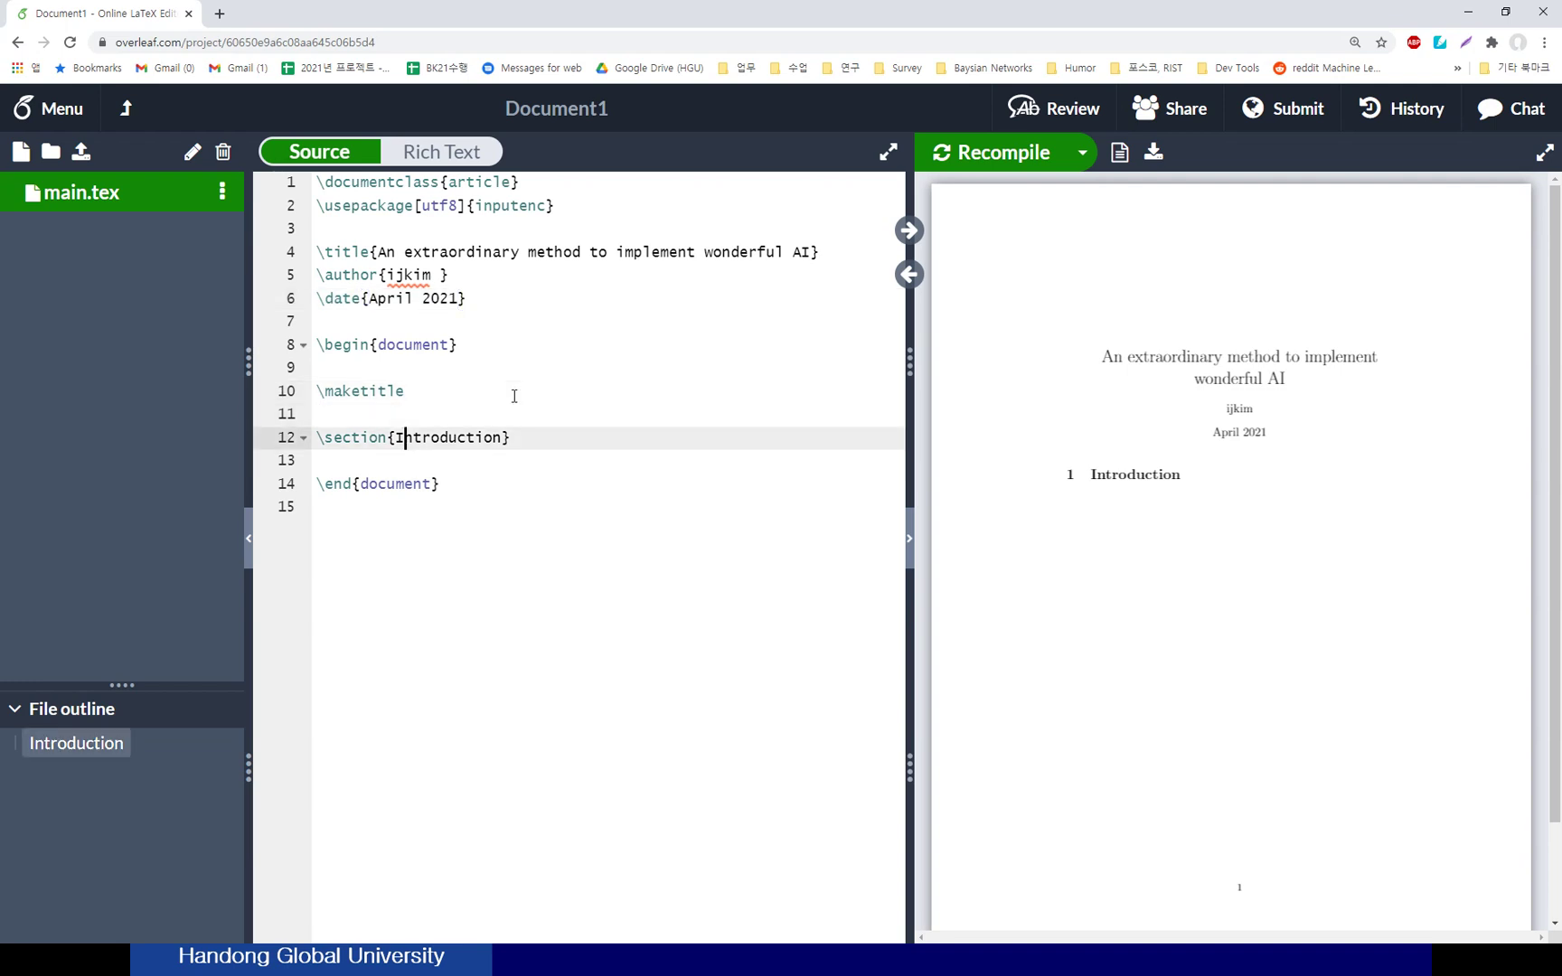
pyautogui.press('Return')
pyautogui.press('Return')
pyautogui.press('Return')
pyautogui.press('Up')
pyautogui.press('Up')
pyautogui.press('Up')
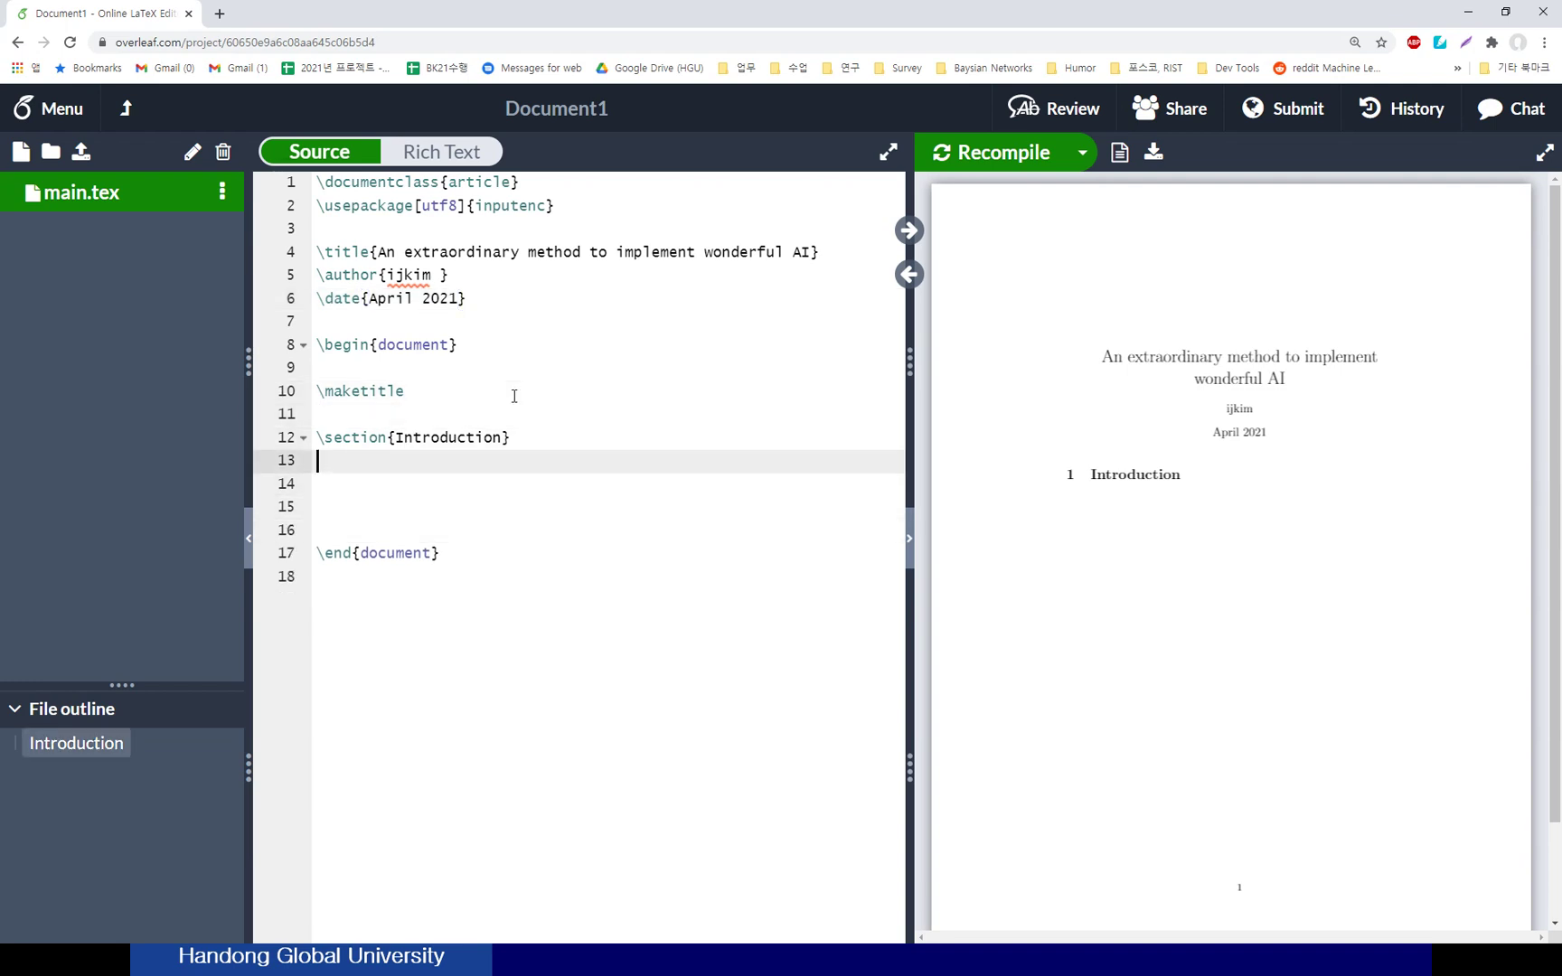
# Step: Write "This is an Introduction to AI techniques." under the Introduction heading and recompile the PDF
pyautogui.press('Down')
pyautogui.write('쏘ㅑ')
pyautogui.press('BackSpace')
pyautogui.press('BackSpace')
pyautogui.write('This is an')
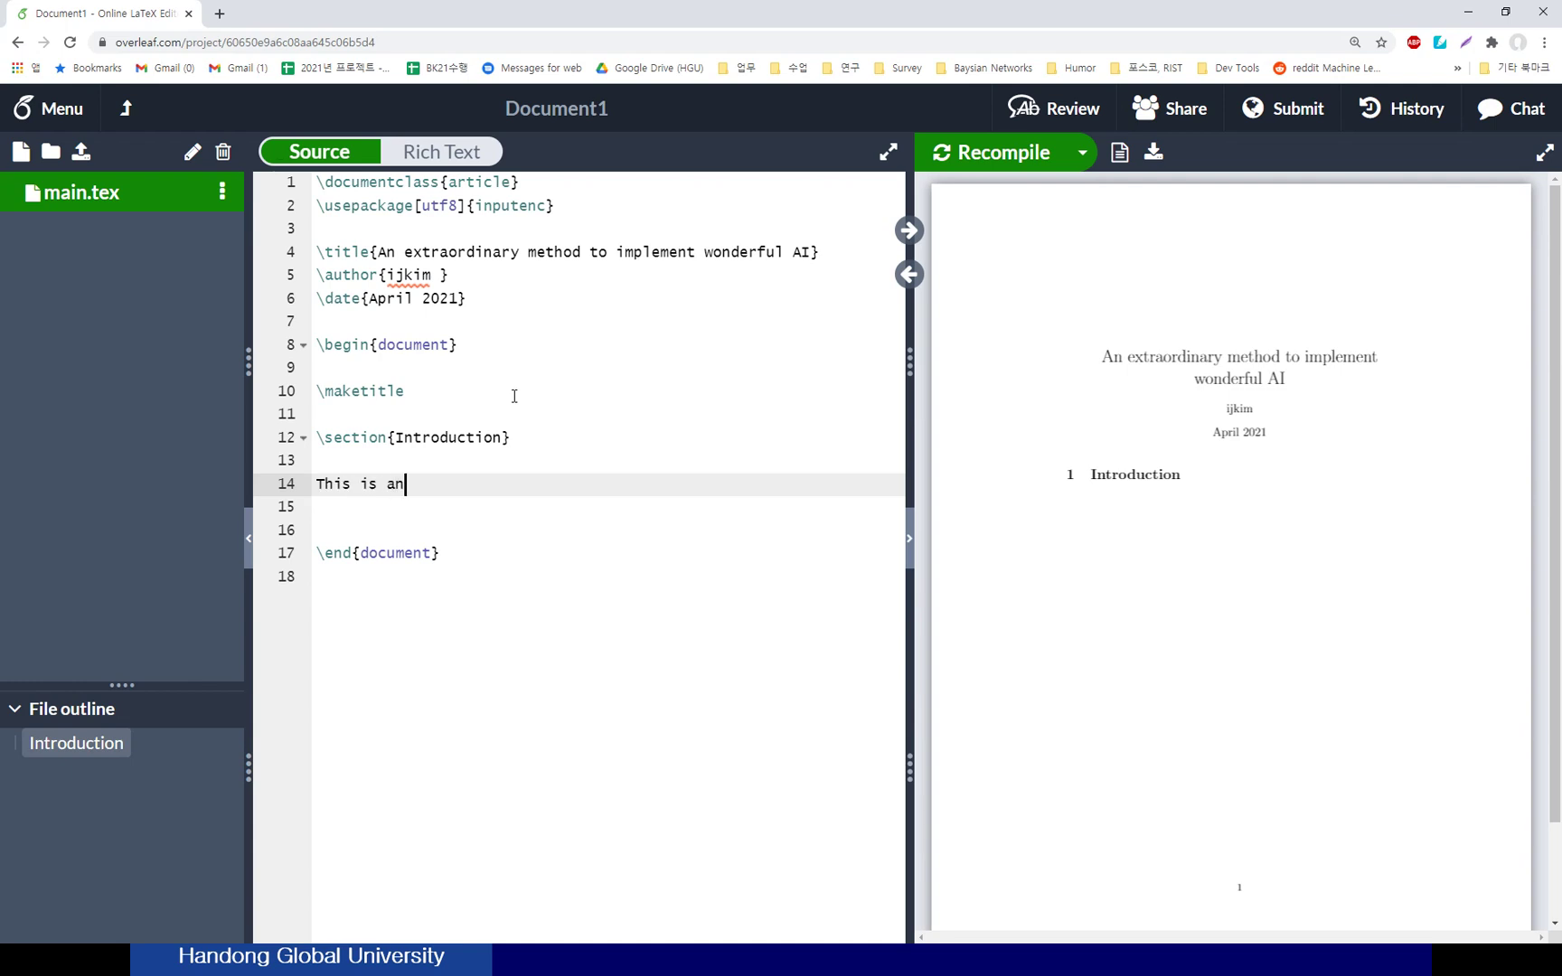
pyautogui.press('BackSpace')
pyautogui.press('BackSpace')
pyautogui.press('BackSpace')
pyautogui.write('an Introduction to AI technicques.')
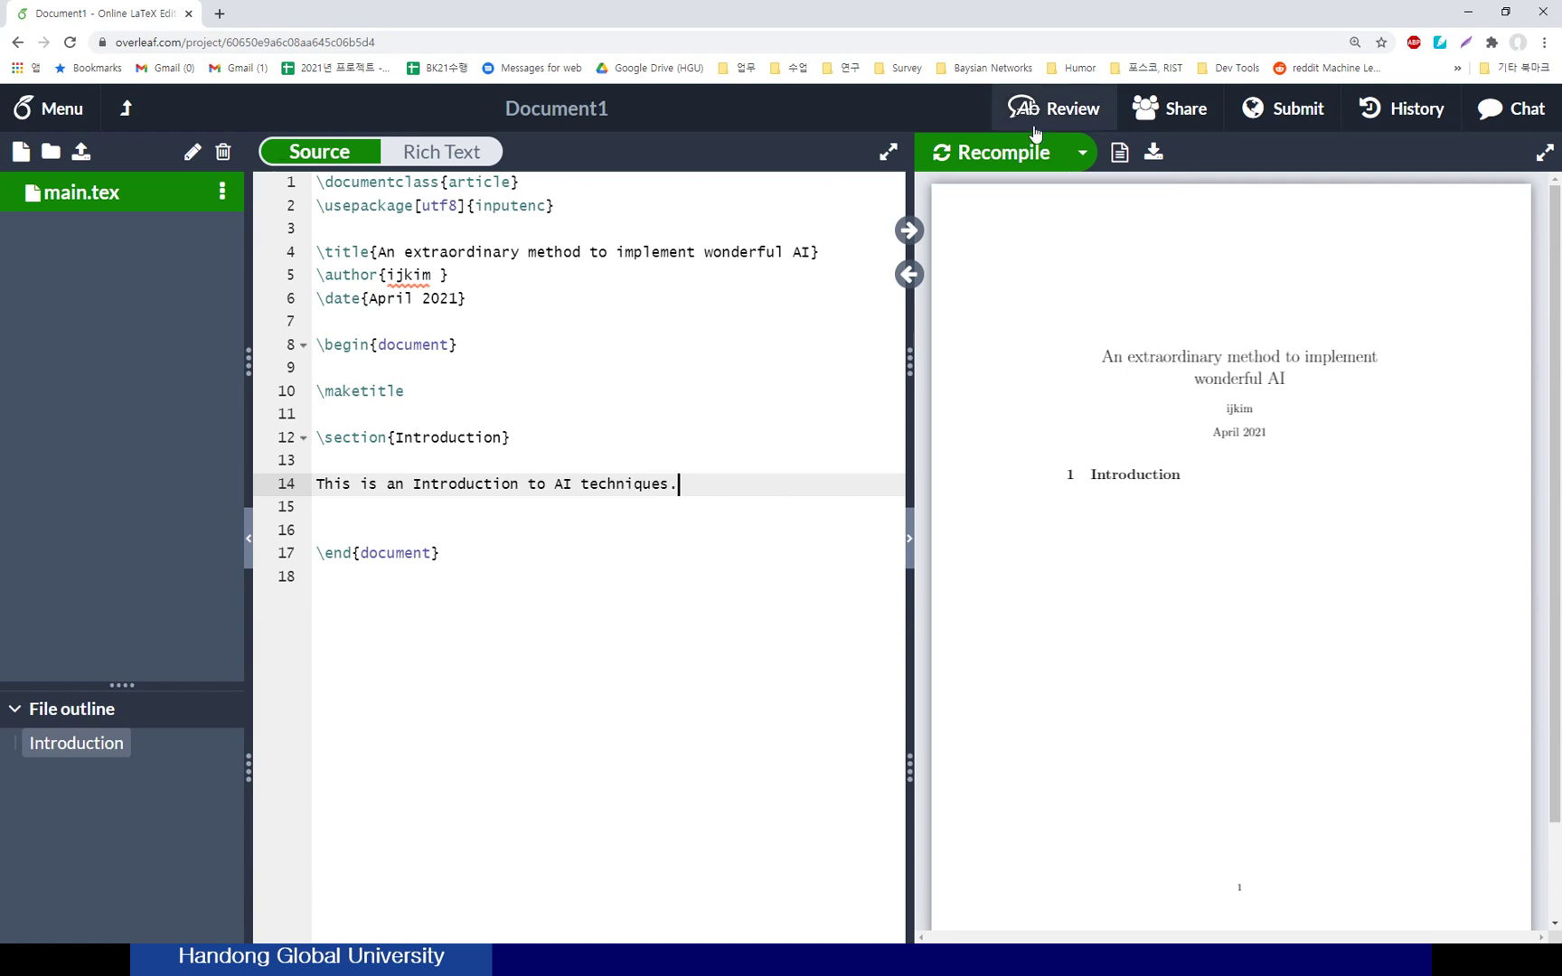
pyautogui.click(1001, 144)
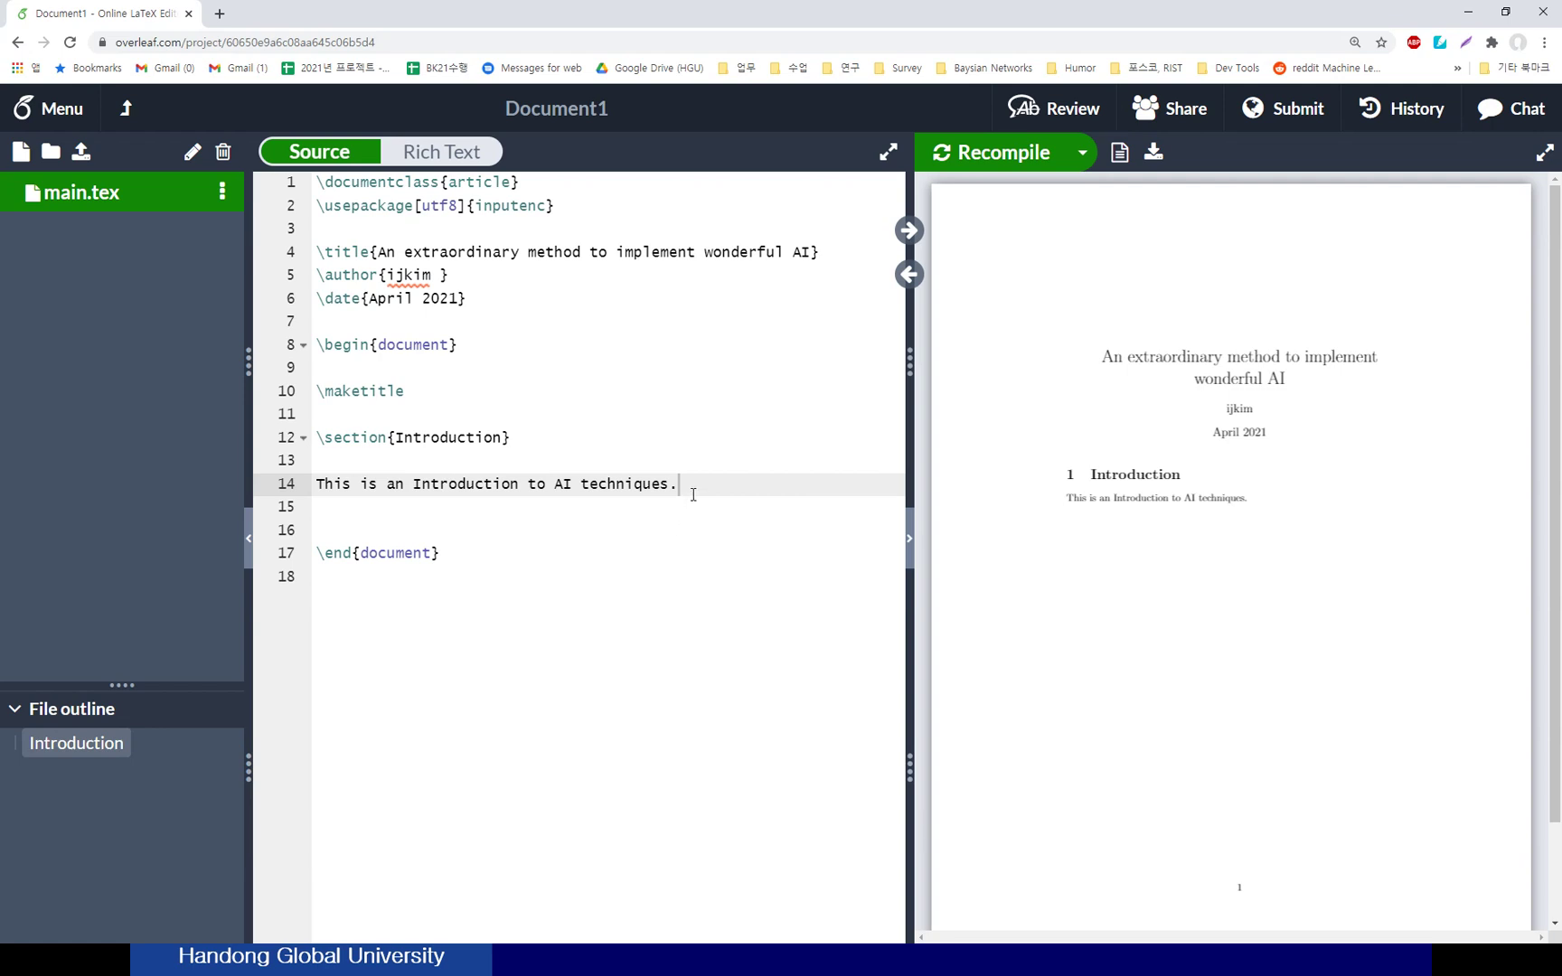
# Step: Examine the introductory sentence, the title, author and date lines, and the \maketitle command against the PDF
pyautogui.moveTo(694, 486); pyautogui.dragTo(316, 485)
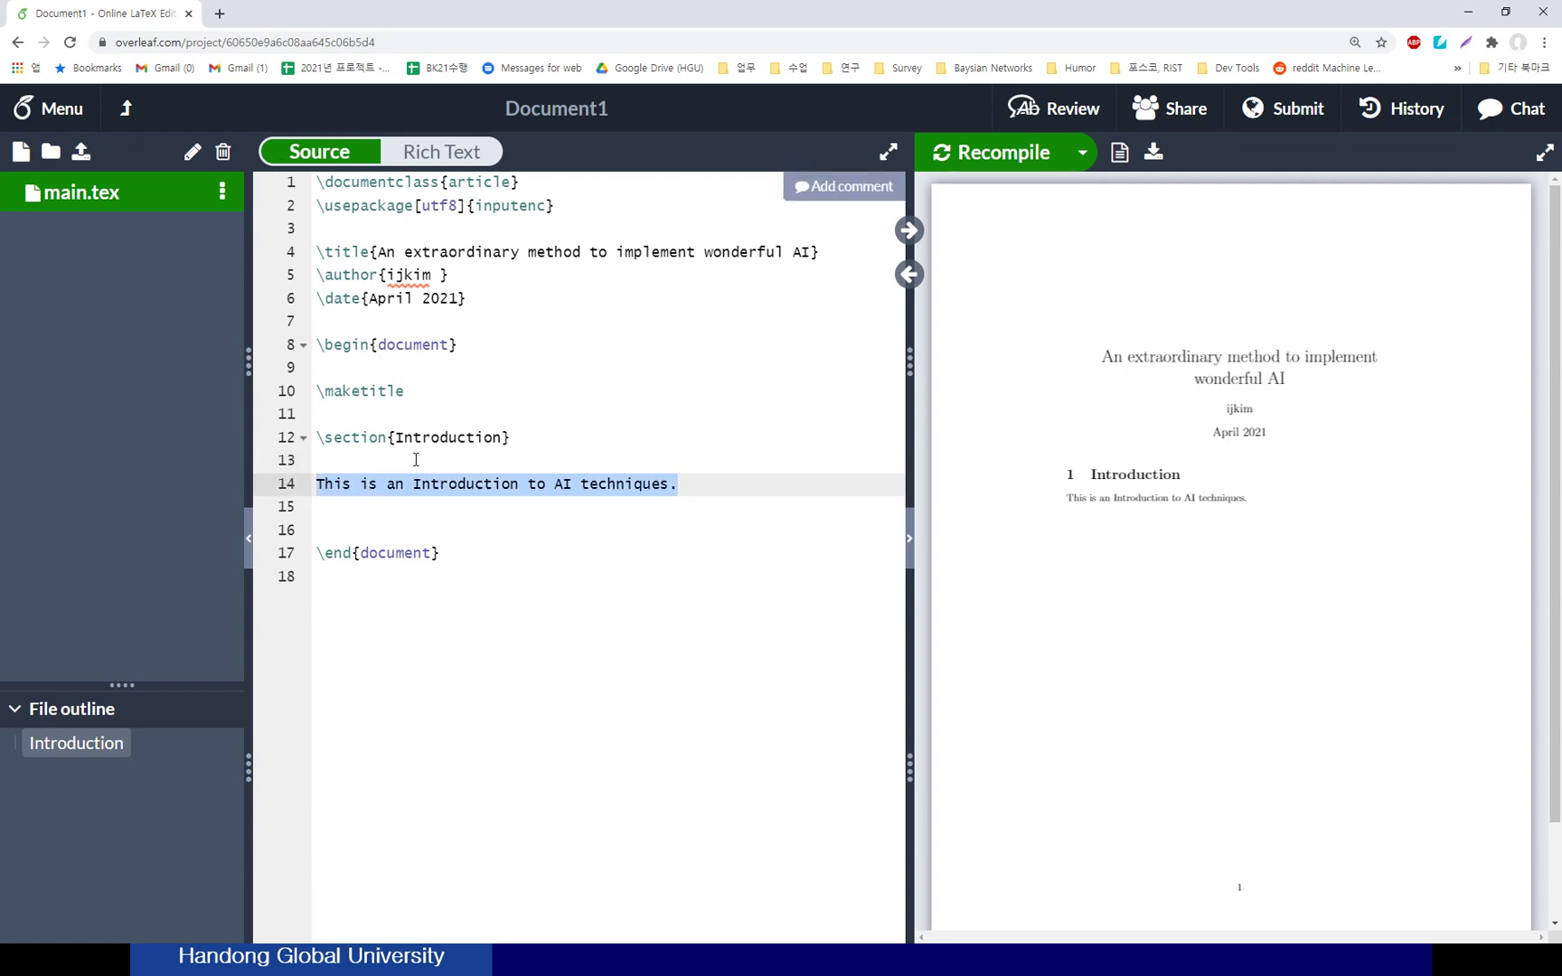
pyautogui.click(418, 394)
pyautogui.moveTo(466, 300); pyautogui.dragTo(316, 251)
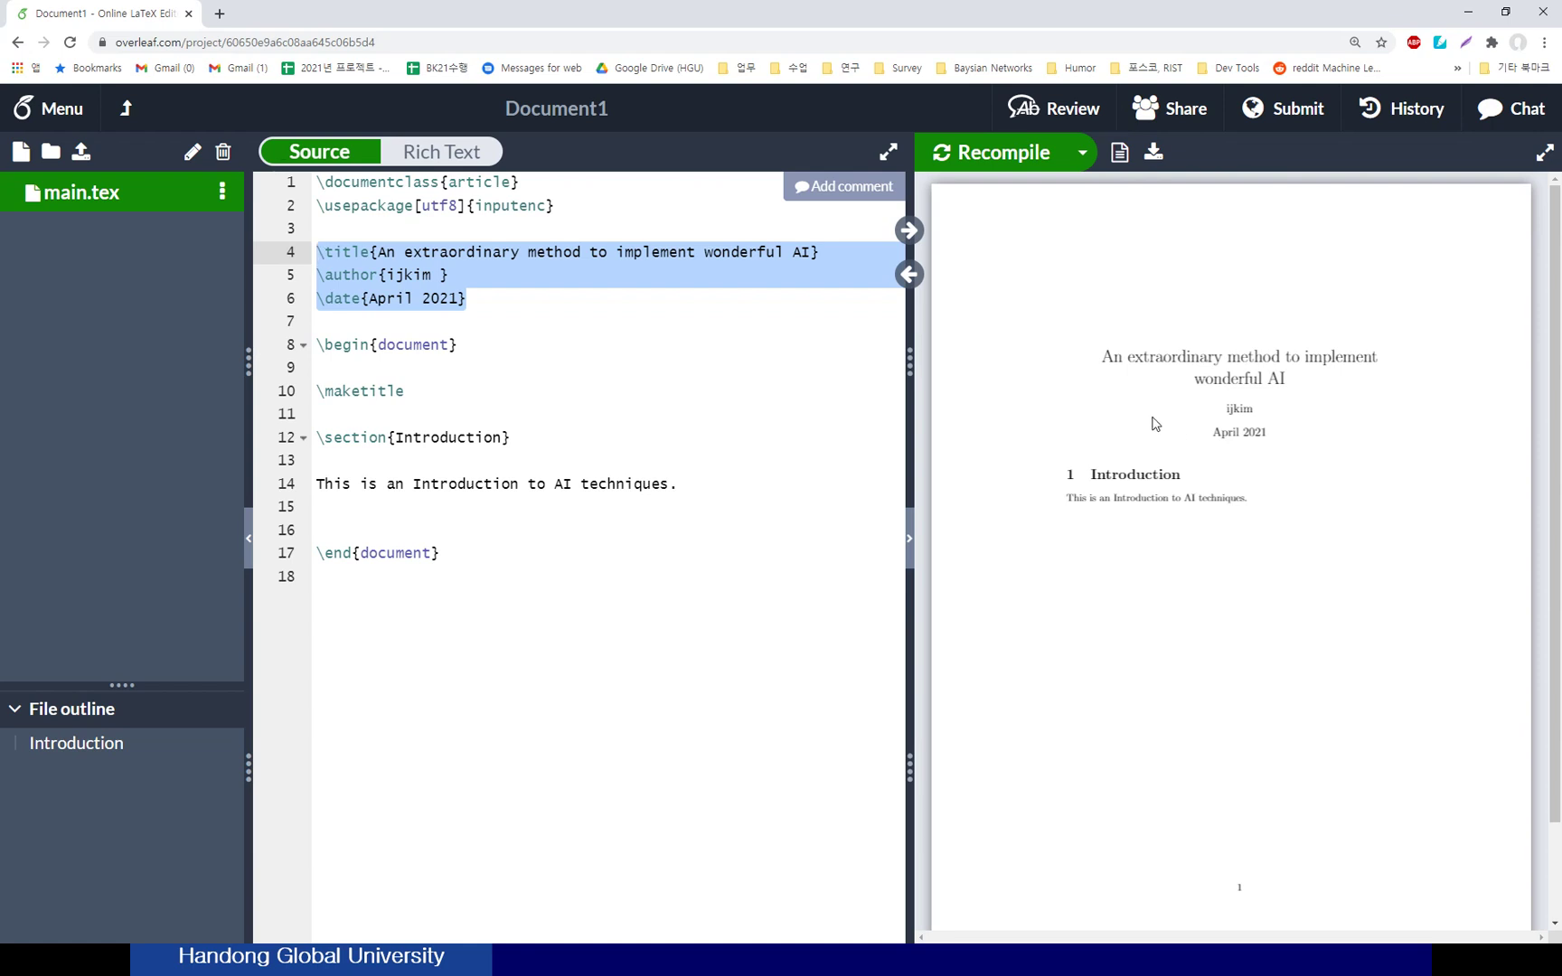
pyautogui.moveTo(446, 396); pyautogui.dragTo(306, 407)
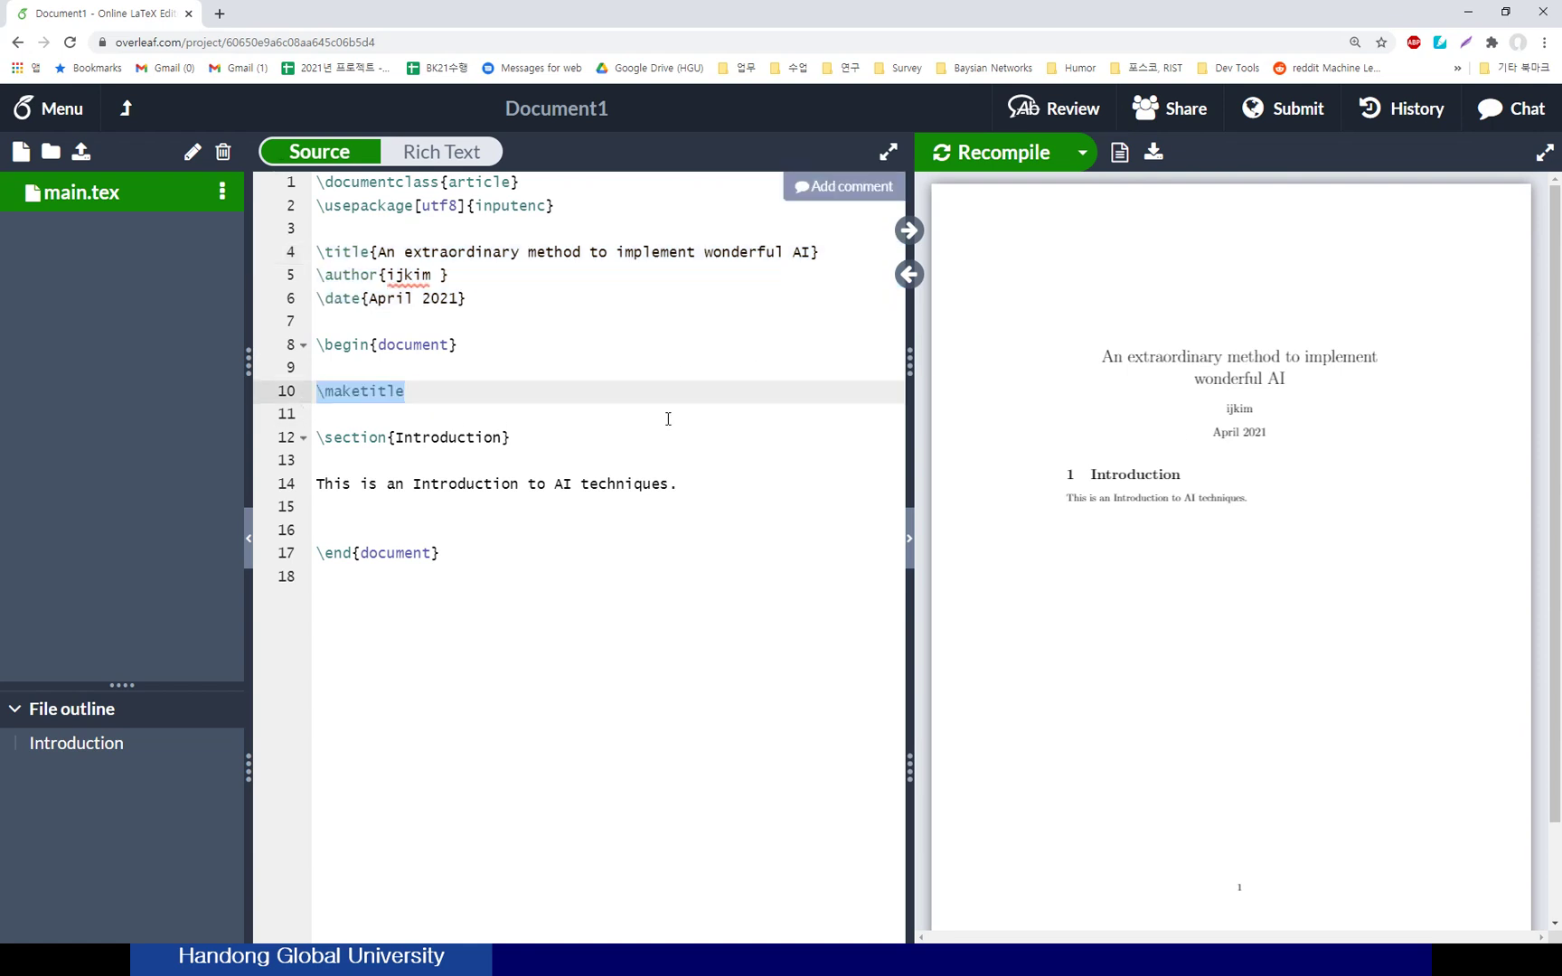
pyautogui.click(768, 412)
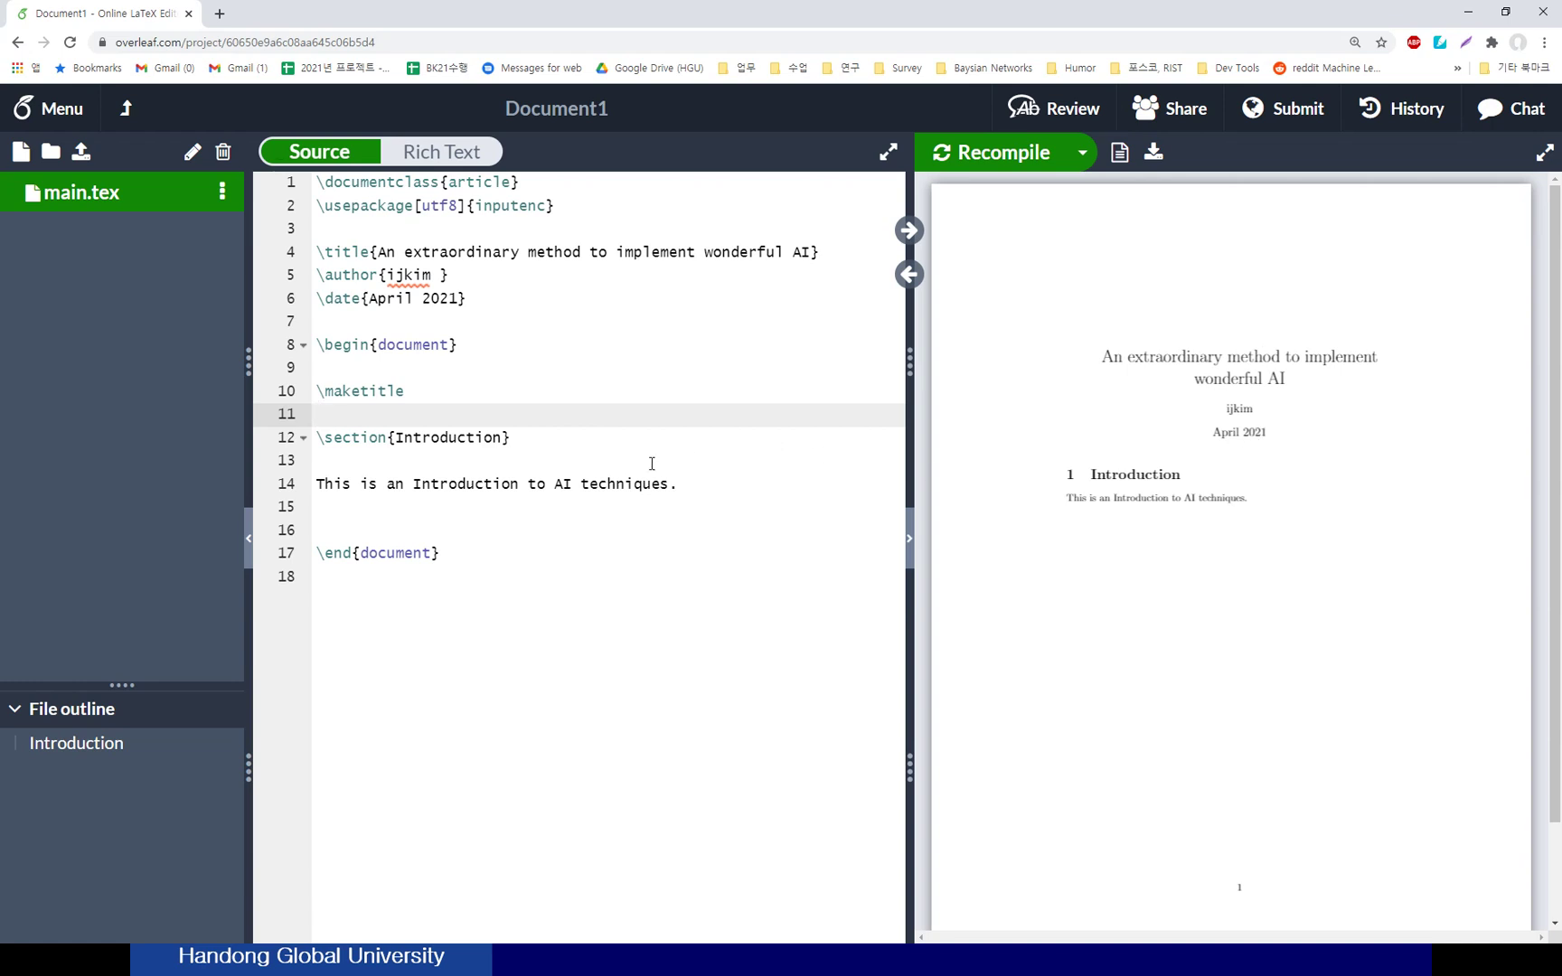
# Step: Copy the \section{Introduction} line and paste it below the introductory sentence, before the end of the document
pyautogui.click(620, 441)
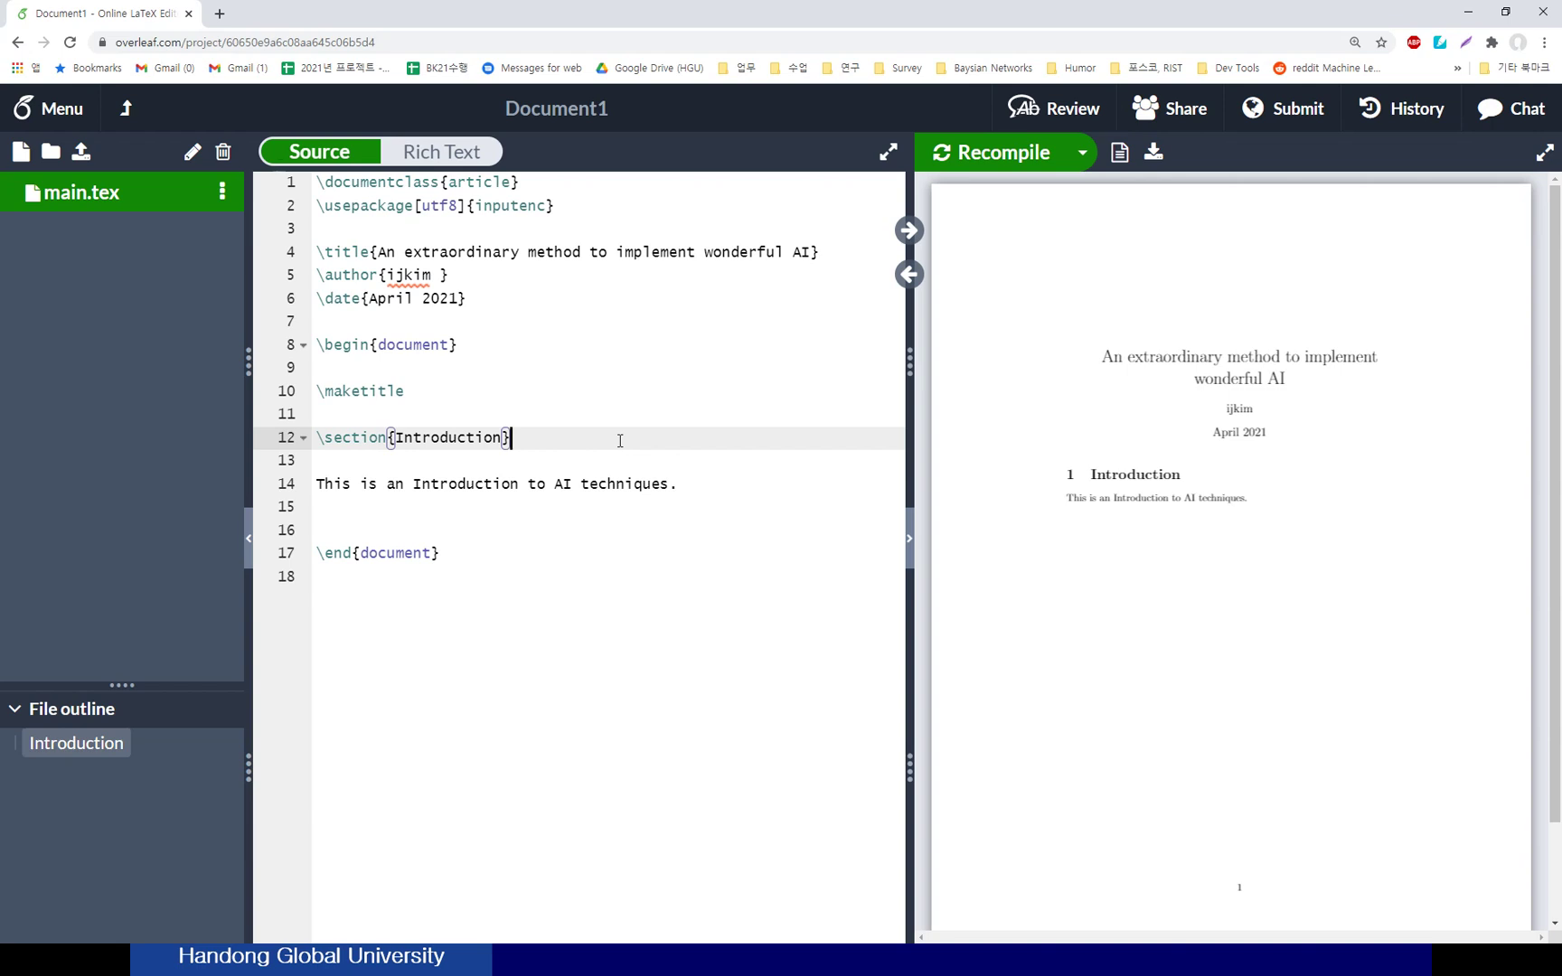
pyautogui.hotkey('shift', 'Left')
pyautogui.hotkey('shift', 'Left')
pyautogui.hotkey('shift', 'Left')
pyautogui.hotkey('shift', 'Left')
pyautogui.hotkey('shift', 'Left')
pyautogui.hotkey('shift', 'Left')
pyautogui.hotkey('shift', 'Left')
pyautogui.hotkey('shift', 'Left')
pyautogui.hotkey('shift', 'Left')
pyautogui.hotkey('shift', 'Left')
pyautogui.hotkey('shift', 'Left')
pyautogui.hotkey('shift', 'Left')
pyautogui.hotkey('shift', 'Left')
pyautogui.hotkey('shift', 'Left')
pyautogui.hotkey('shift', 'Left')
pyautogui.hotkey('shift', 'Left')
pyautogui.hotkey('shift', 'Left')
pyautogui.hotkey('shift', 'Left')
pyautogui.hotkey('shift', 'Left')
pyautogui.hotkey('shift', 'Left')
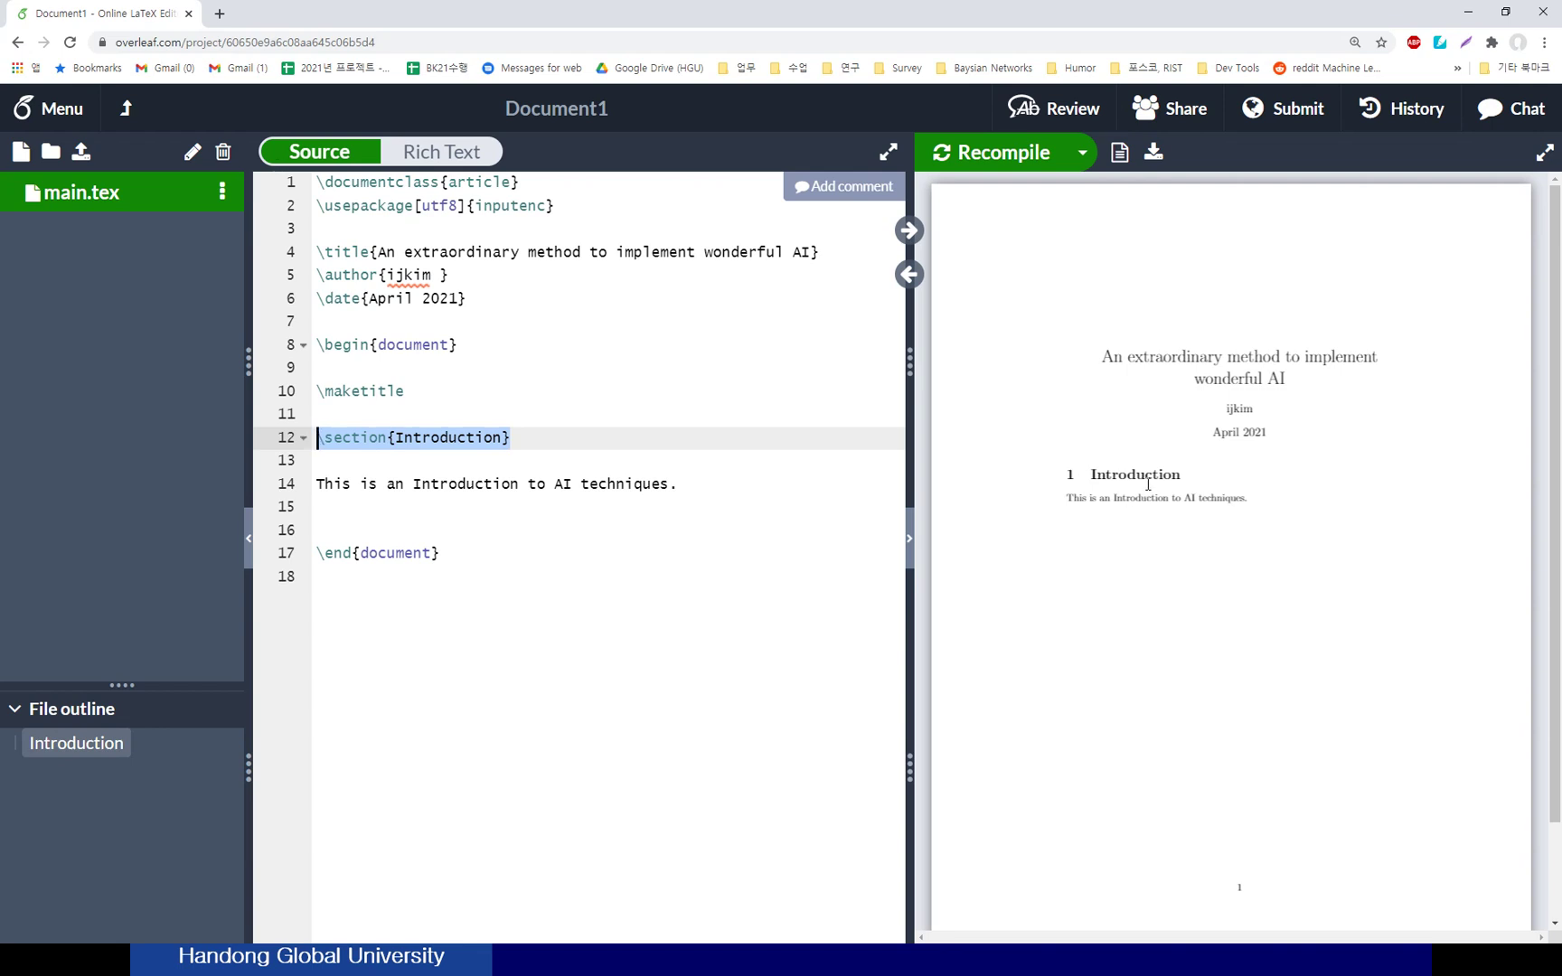
pyautogui.hotkey('ctrl', 'c')
pyautogui.press('Down')
pyautogui.press('Down')
pyautogui.press('Down')
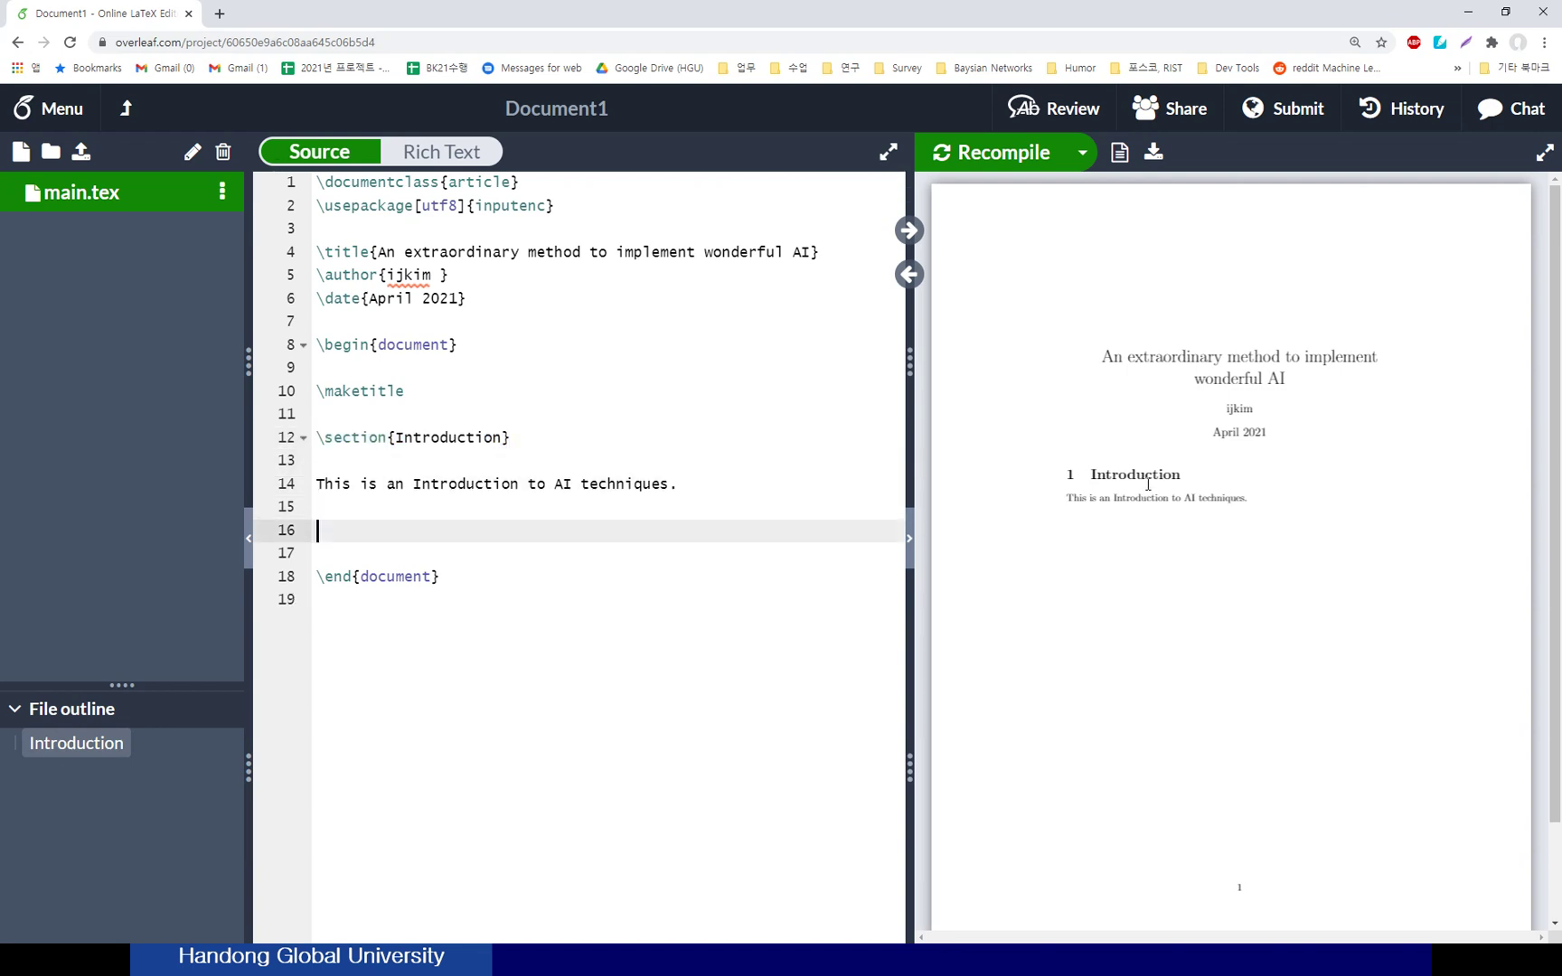
pyautogui.press('Return')
pyautogui.press('Return')
pyautogui.hotkey('ctrl', 'v')
# Step: Change the pasted section heading's title to "Related Work" and recompile the PDF
pyautogui.hotkey('shift', 'Left')
pyautogui.hotkey('shift', 'Left')
pyautogui.hotkey('shift', 'Left')
pyautogui.hotkey('shift', 'Left')
pyautogui.hotkey('shift', 'Left')
pyautogui.hotkey('shift', 'Left')
pyautogui.hotkey('shift', 'Left')
pyautogui.hotkey('shift', 'Left')
pyautogui.hotkey('shift', 'Left')
pyautogui.hotkey('shift', 'Left')
pyautogui.hotkey('shift', 'Left')
pyautogui.hotkey('shift', 'Left')
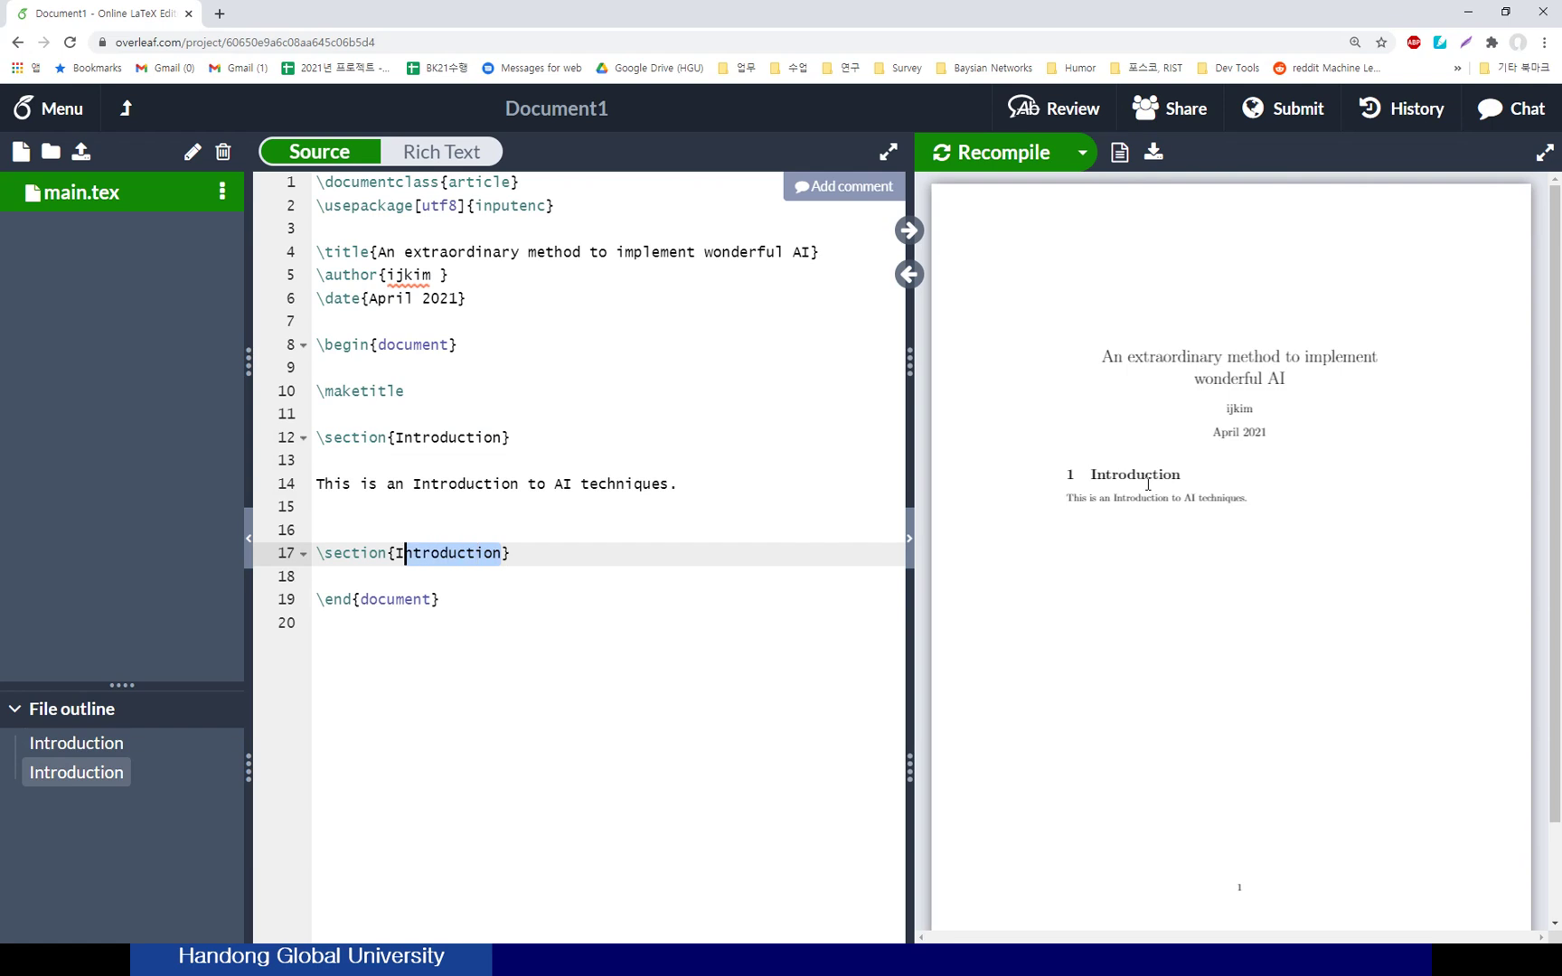
pyautogui.write('R')
pyautogui.write('lated Wor')
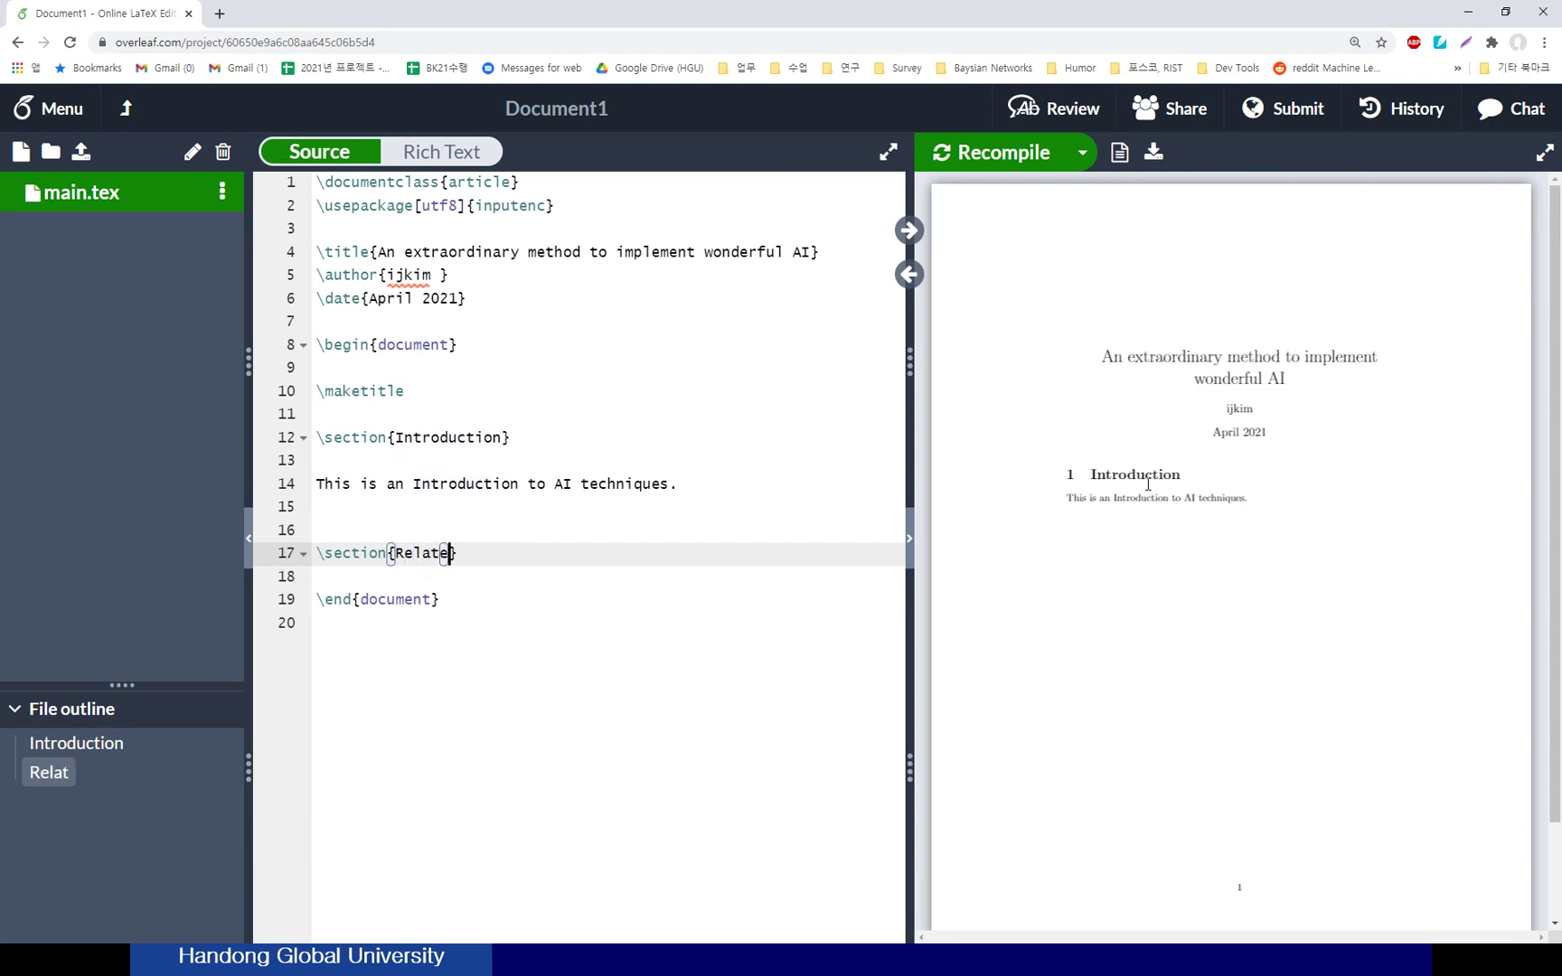
pyautogui.write('k')
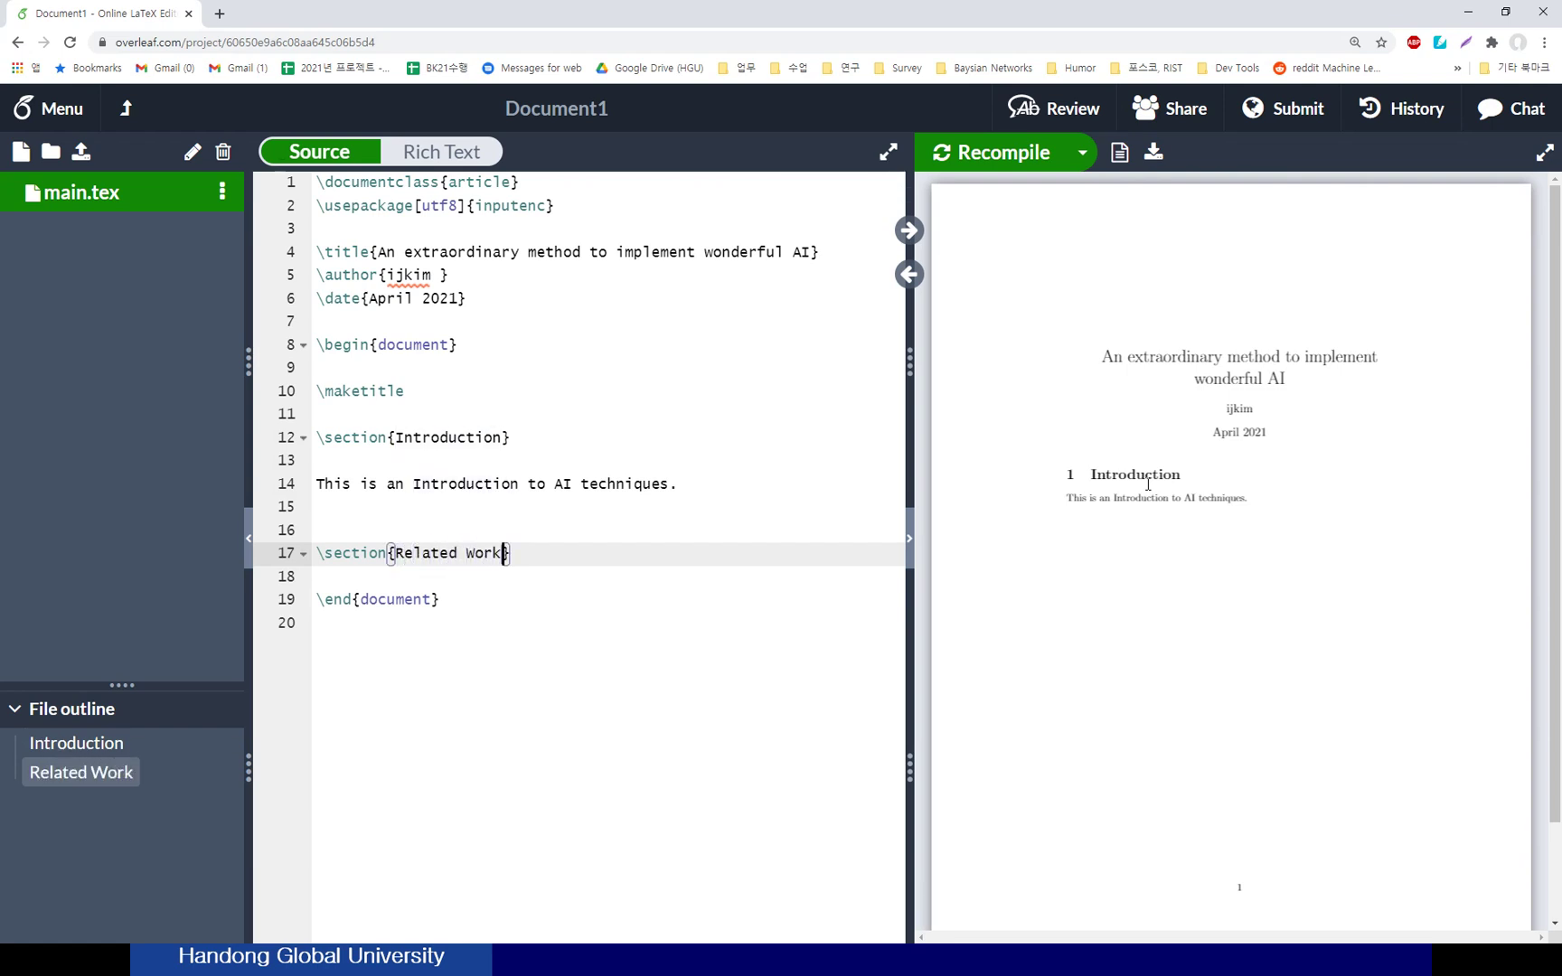
pyautogui.click(985, 158)
pyautogui.click(595, 508)
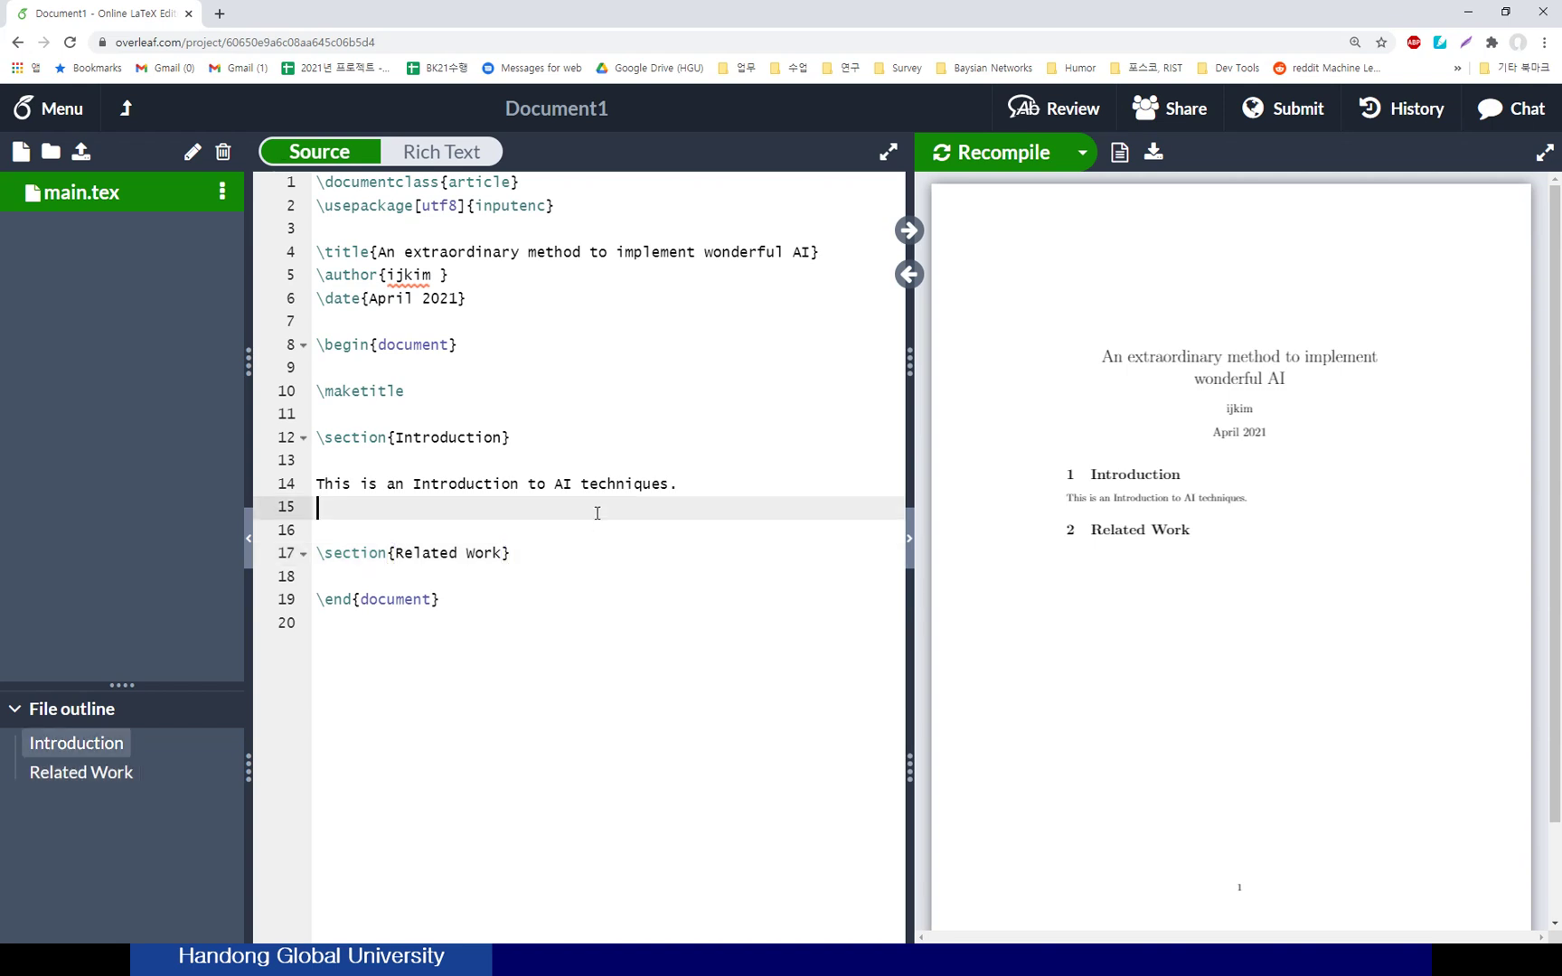
pyautogui.click(592, 576)
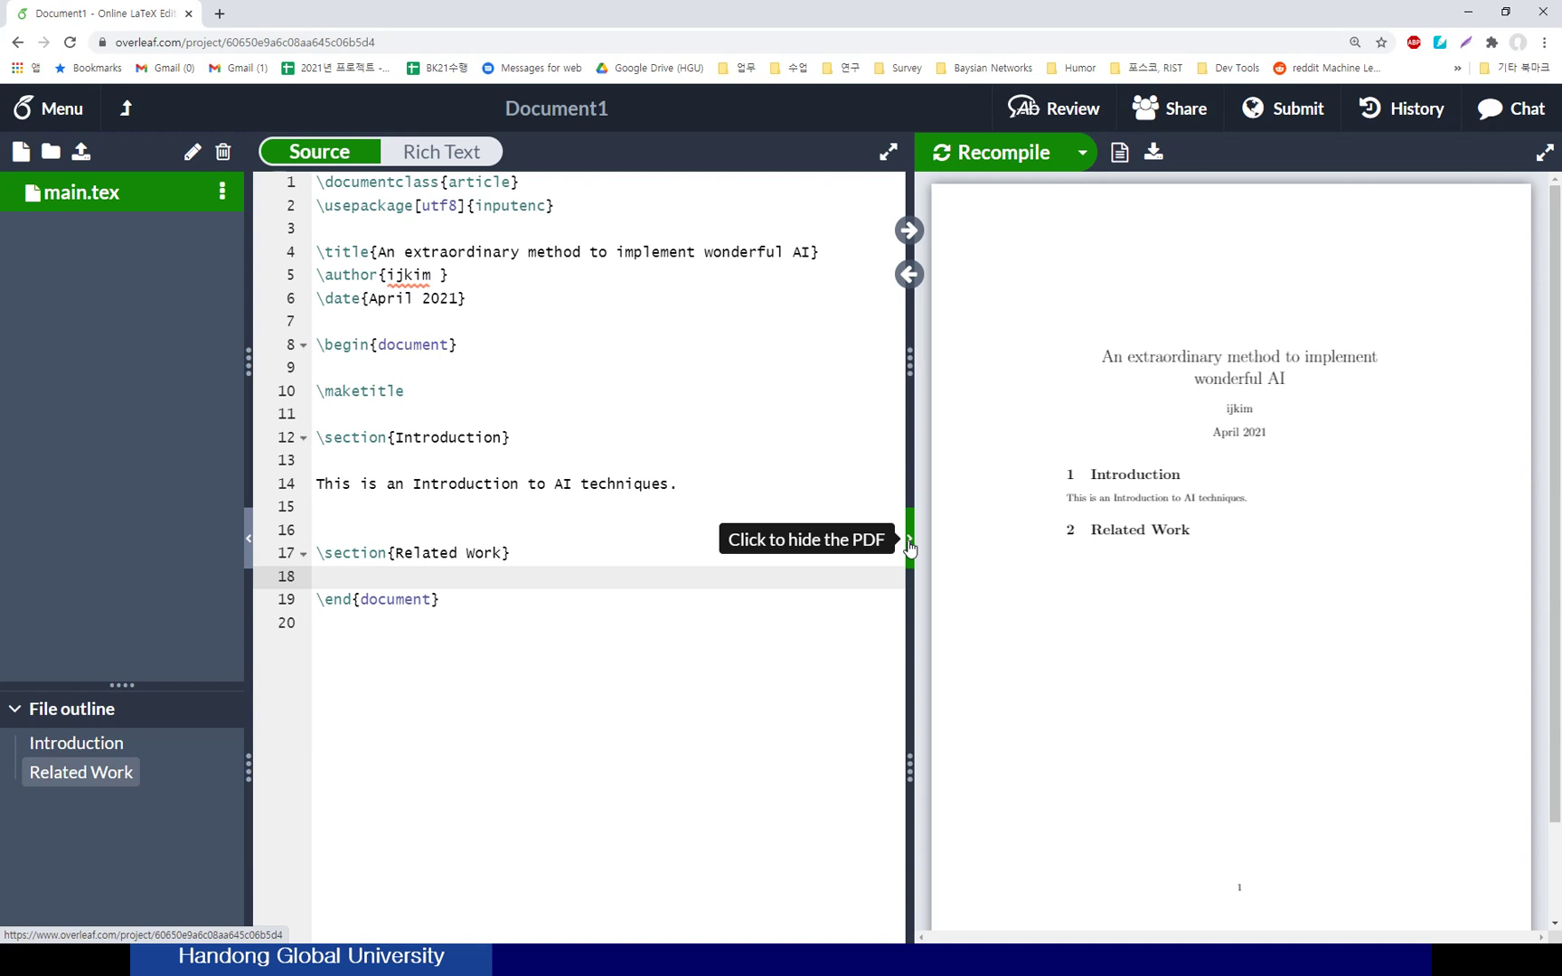
# Step: Try widening the PDF preview and the source editor in turn, and restore a roughly even split
pyautogui.moveTo(909, 547); pyautogui.dragTo(867, 532)
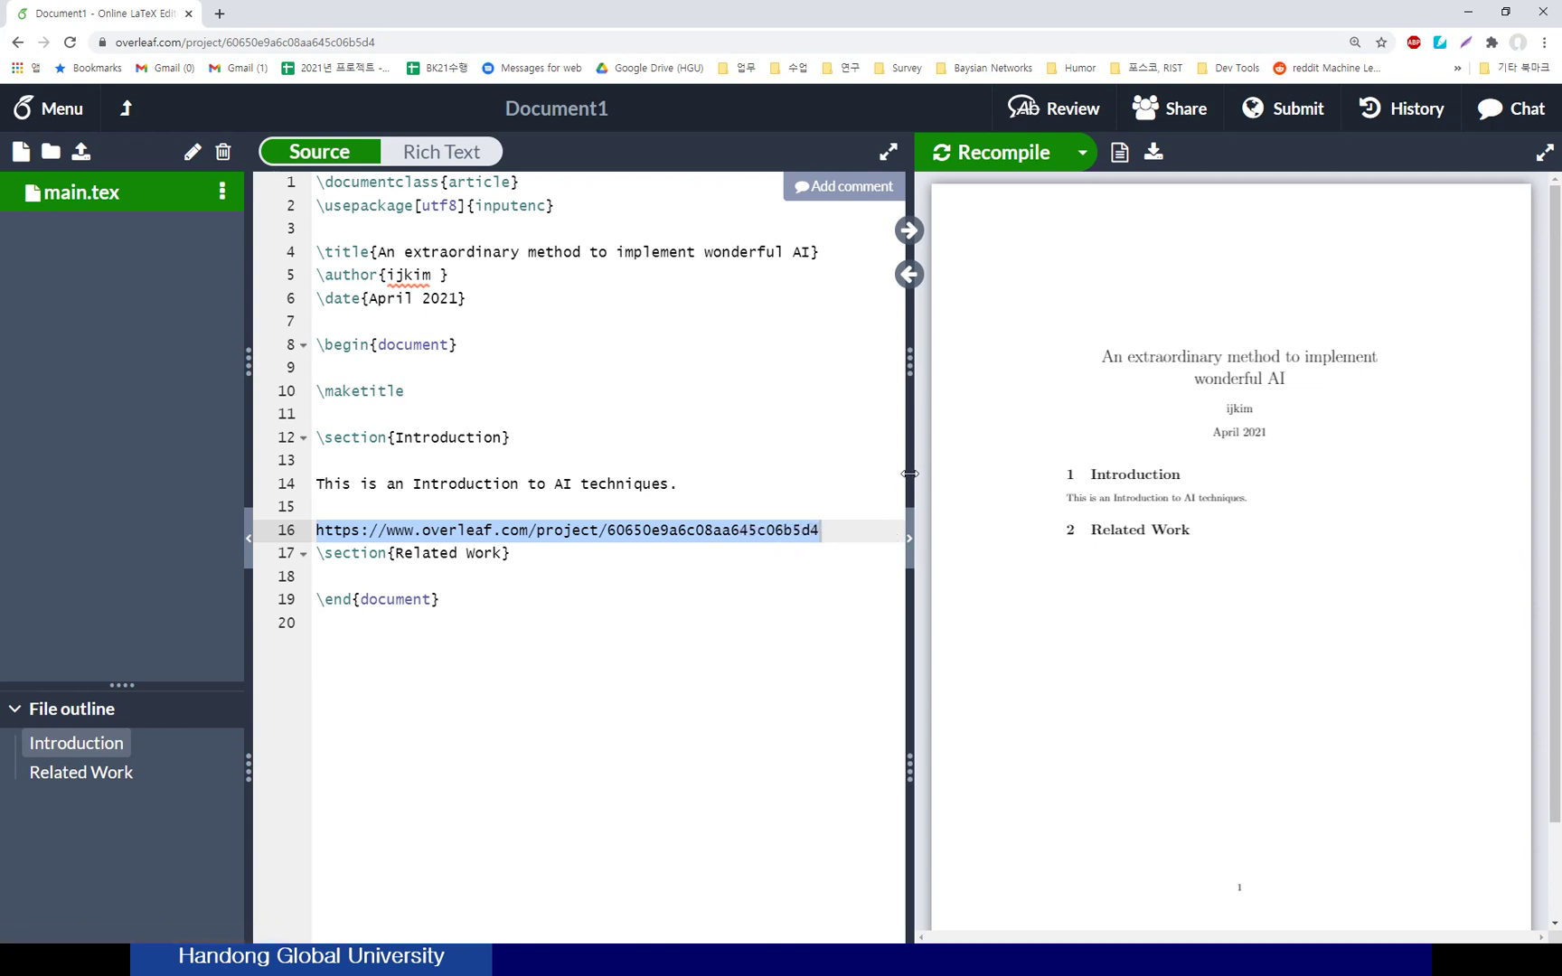
pyautogui.moveTo(910, 472); pyautogui.dragTo(322, 452)
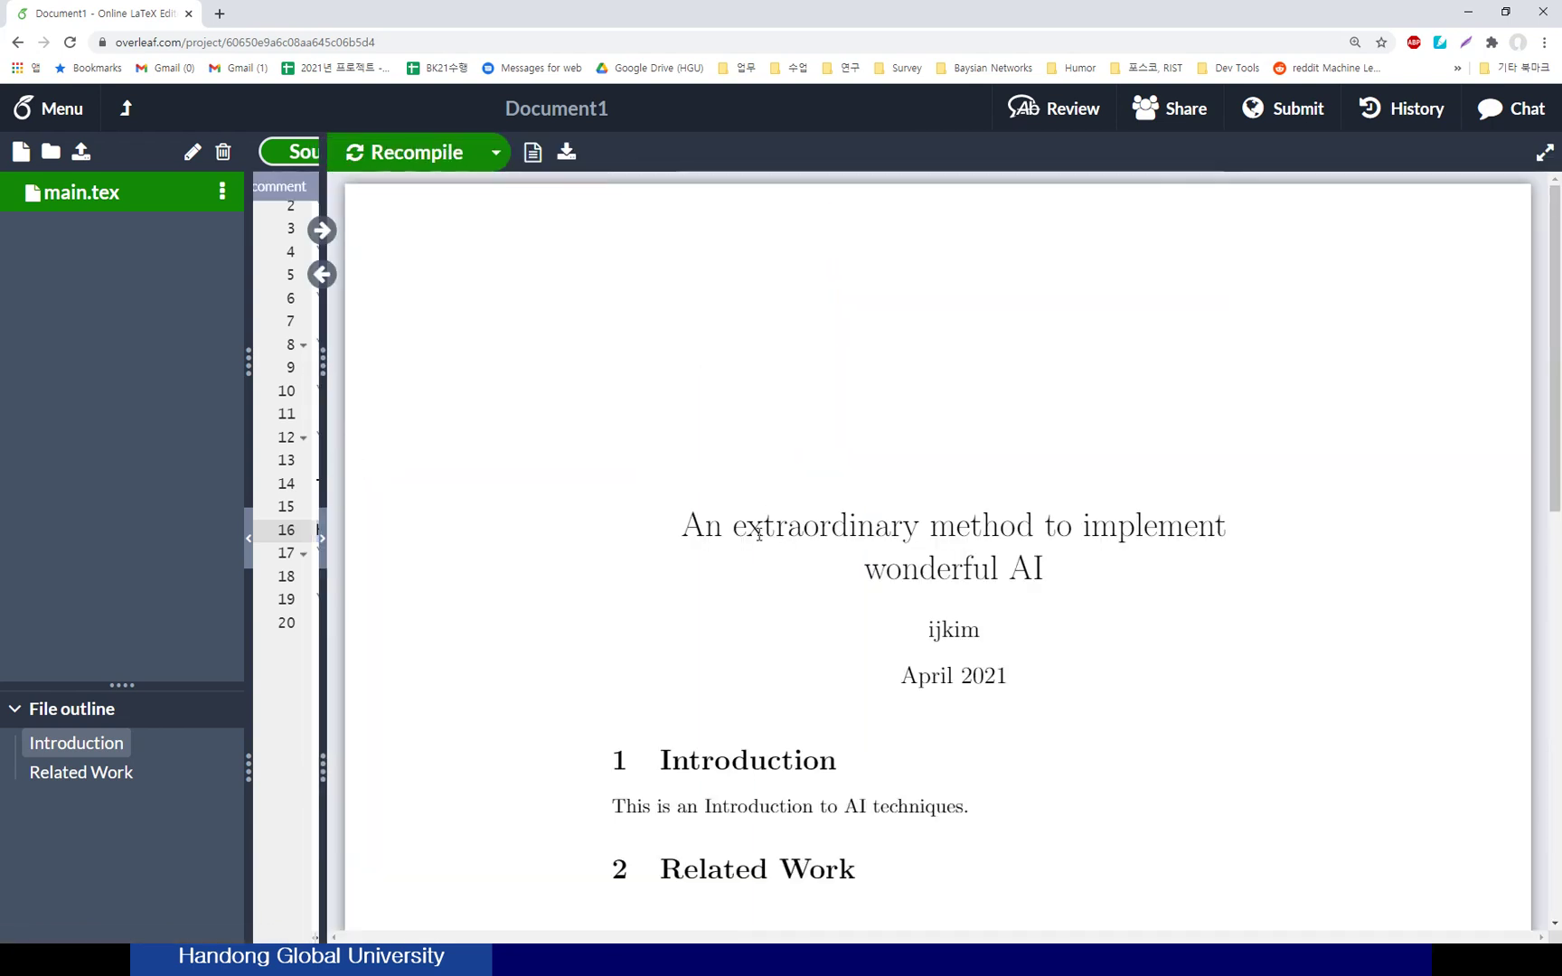
pyautogui.moveTo(318, 474); pyautogui.dragTo(1559, 476)
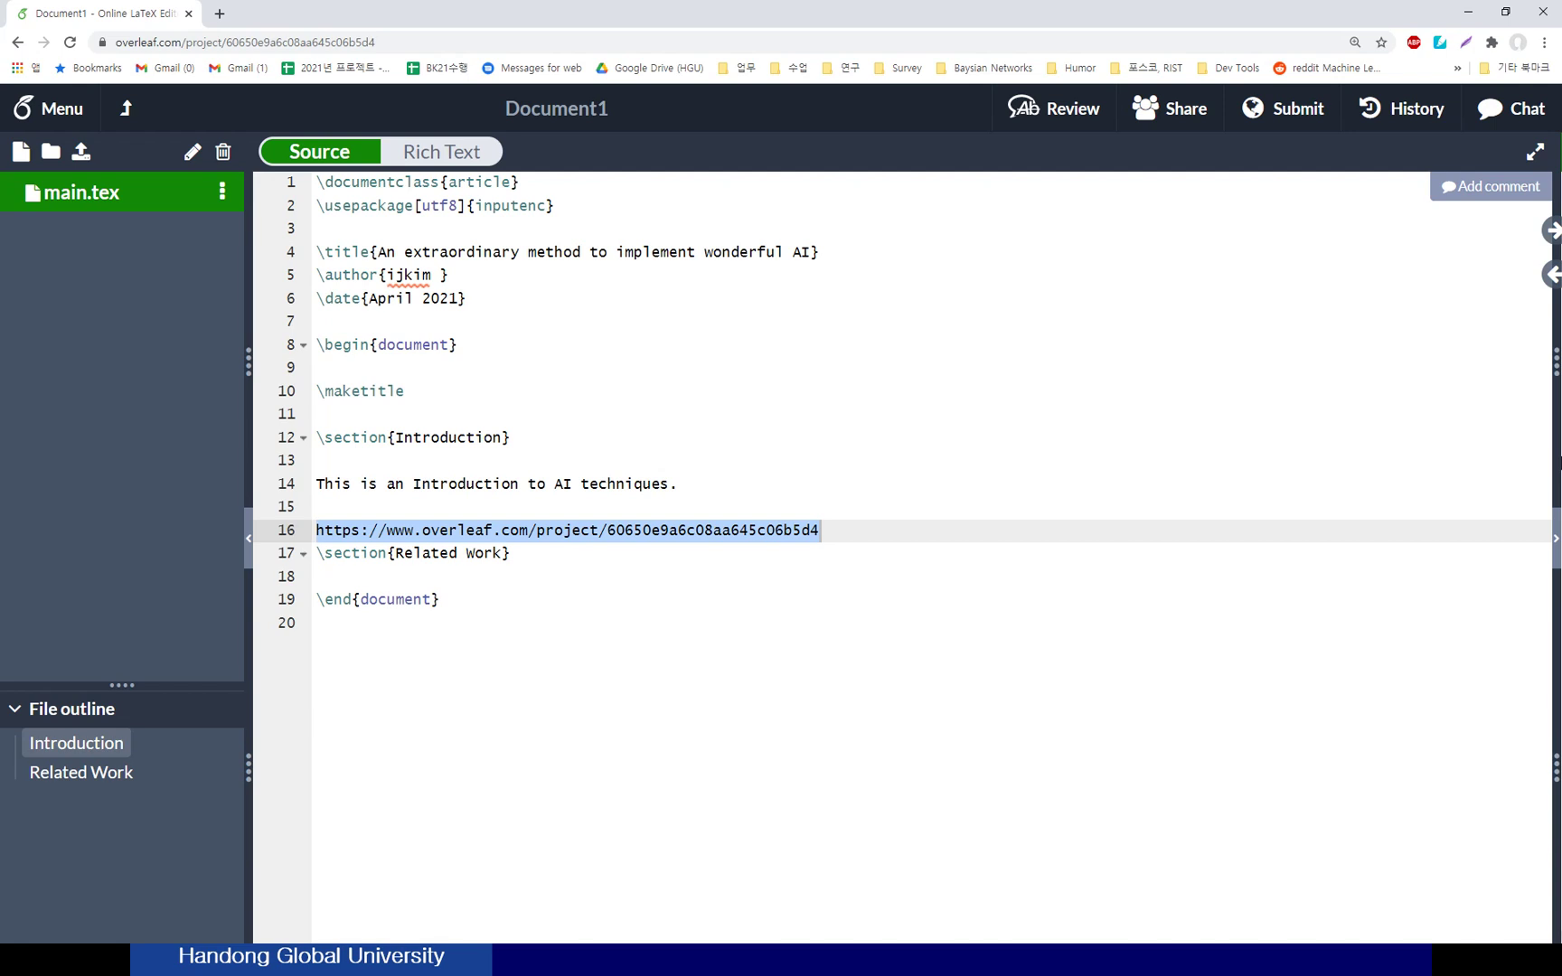
pyautogui.moveTo(1553, 446); pyautogui.dragTo(900, 456)
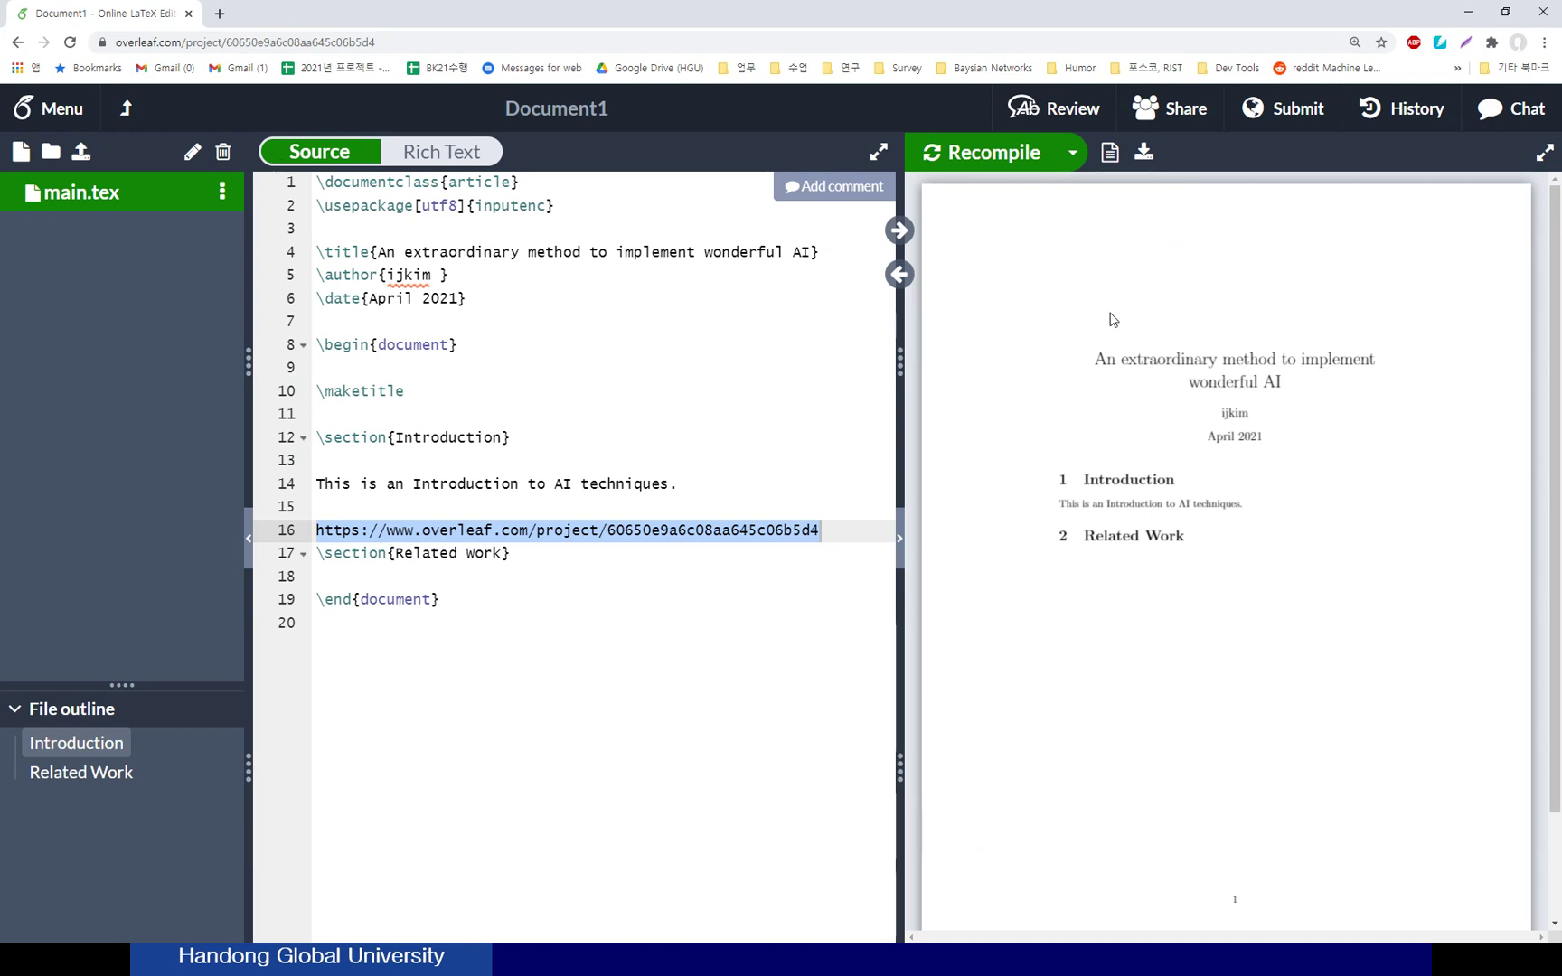
# Step: Examine the project's sharing settings, including the collaborator e-mail field and the Can Edit and Read Only permissions, and close them
pyautogui.click(1187, 110)
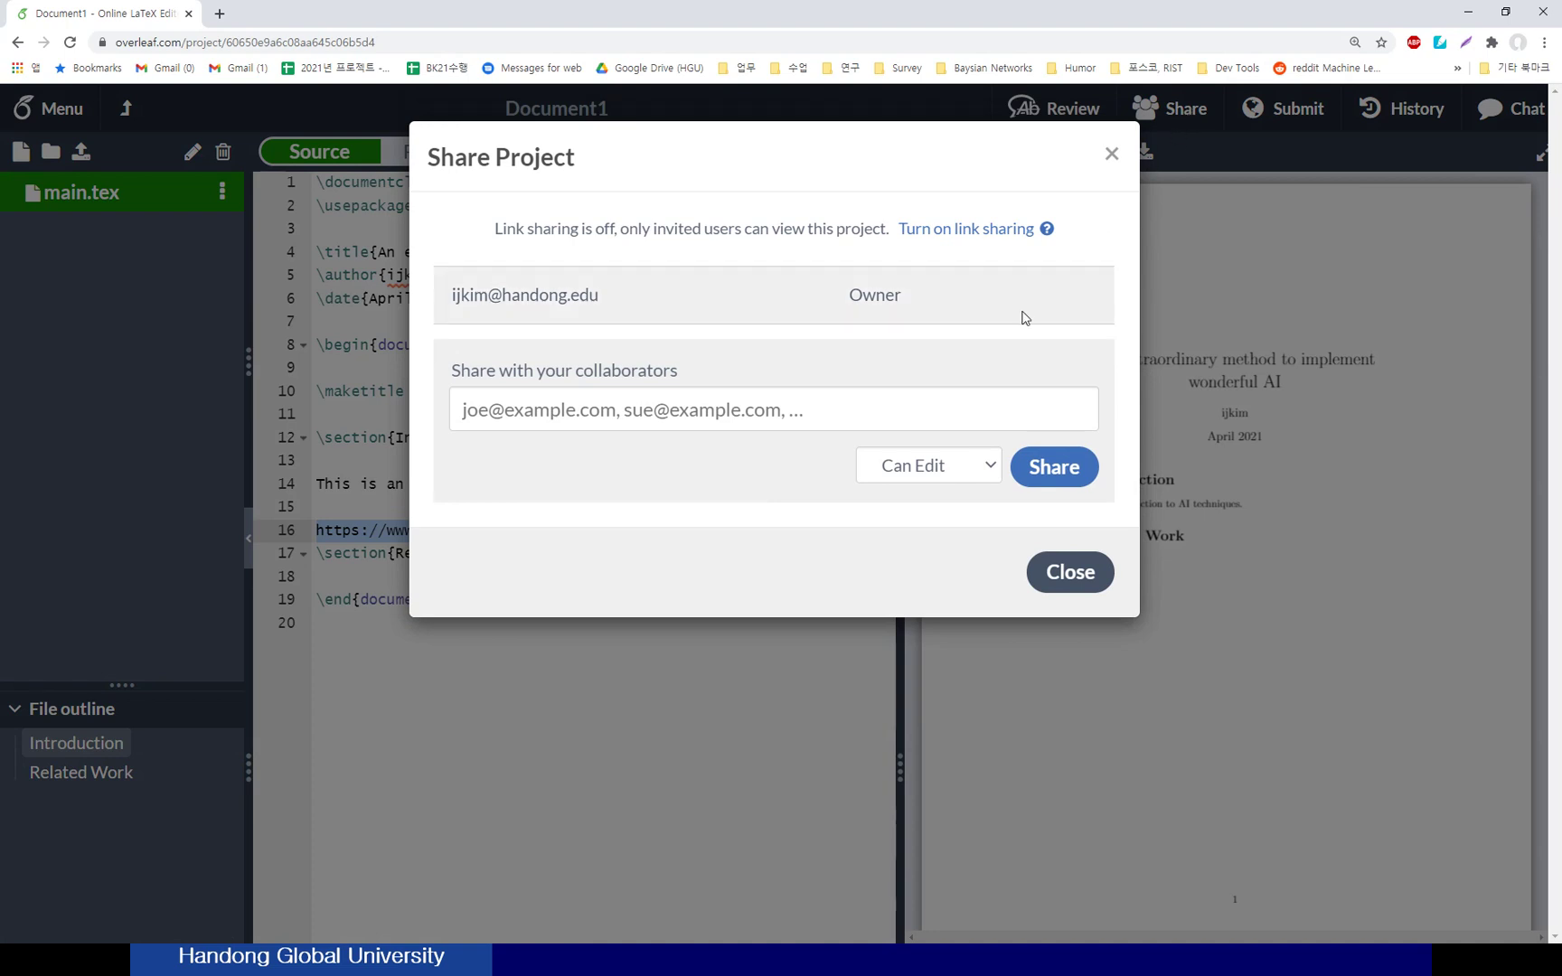
pyautogui.click(823, 413)
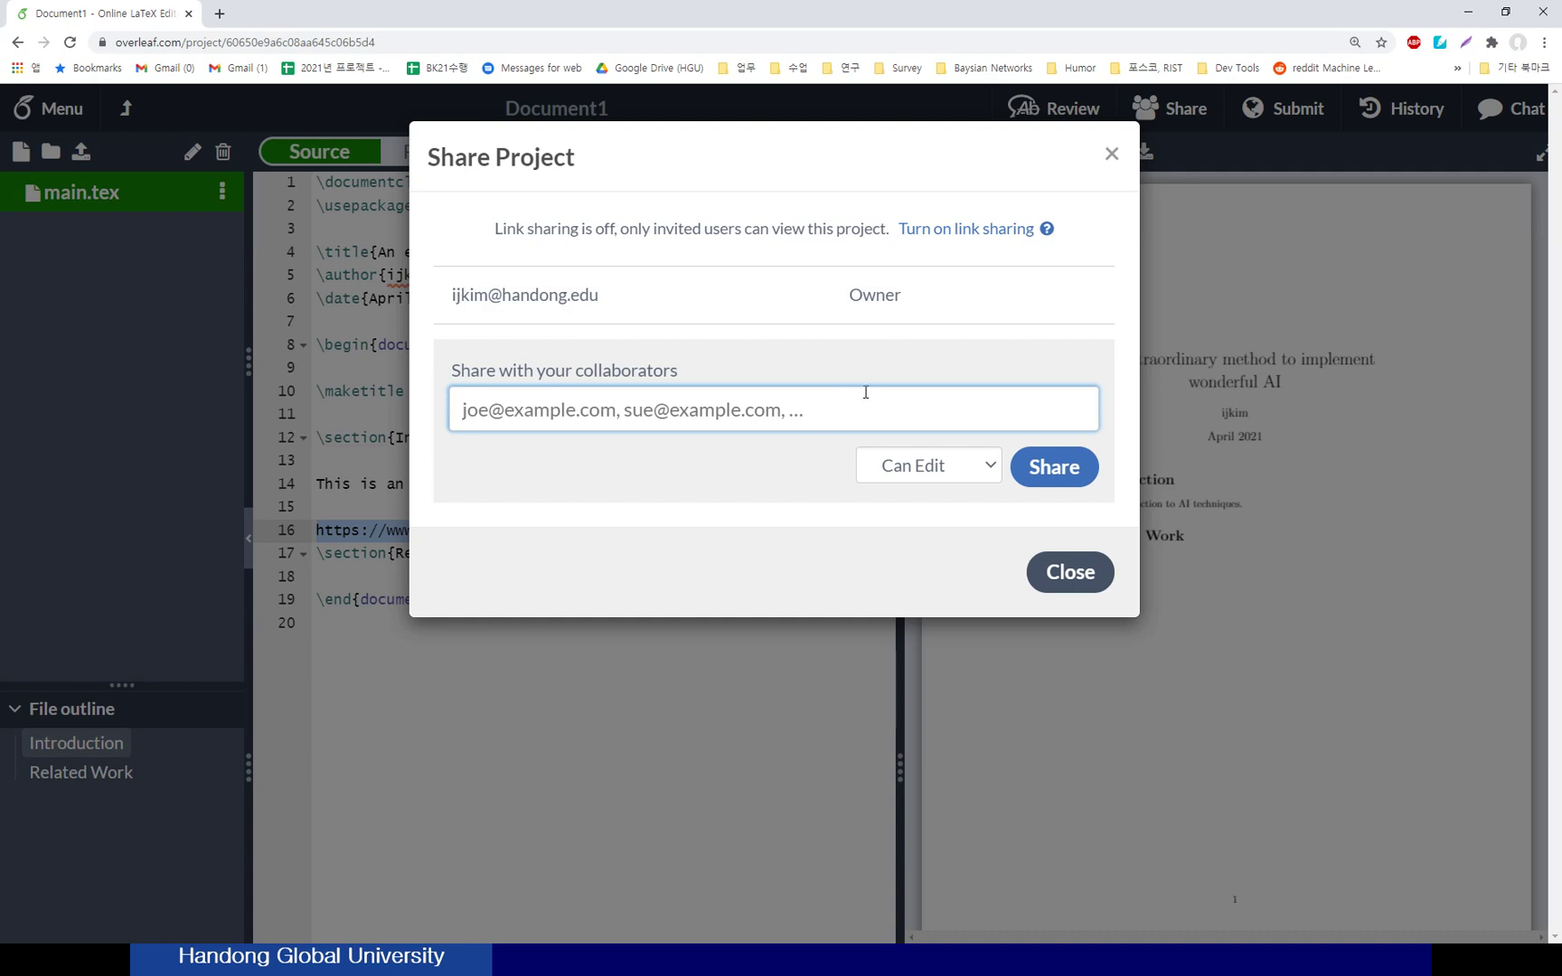
pyautogui.click(980, 468)
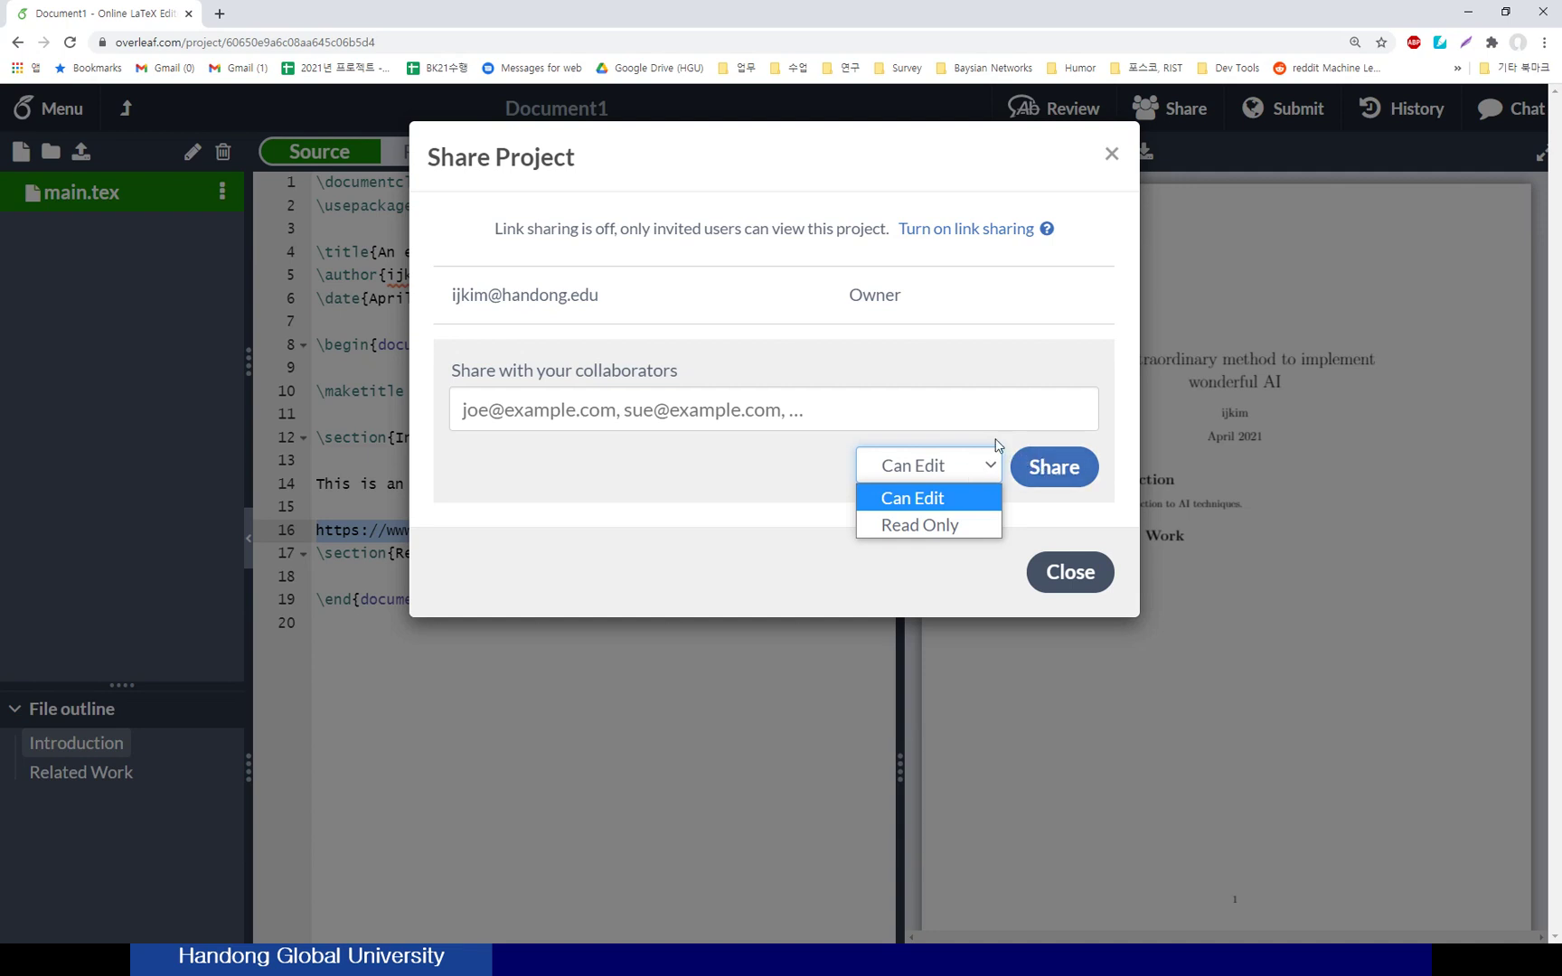
pyautogui.click(686, 404)
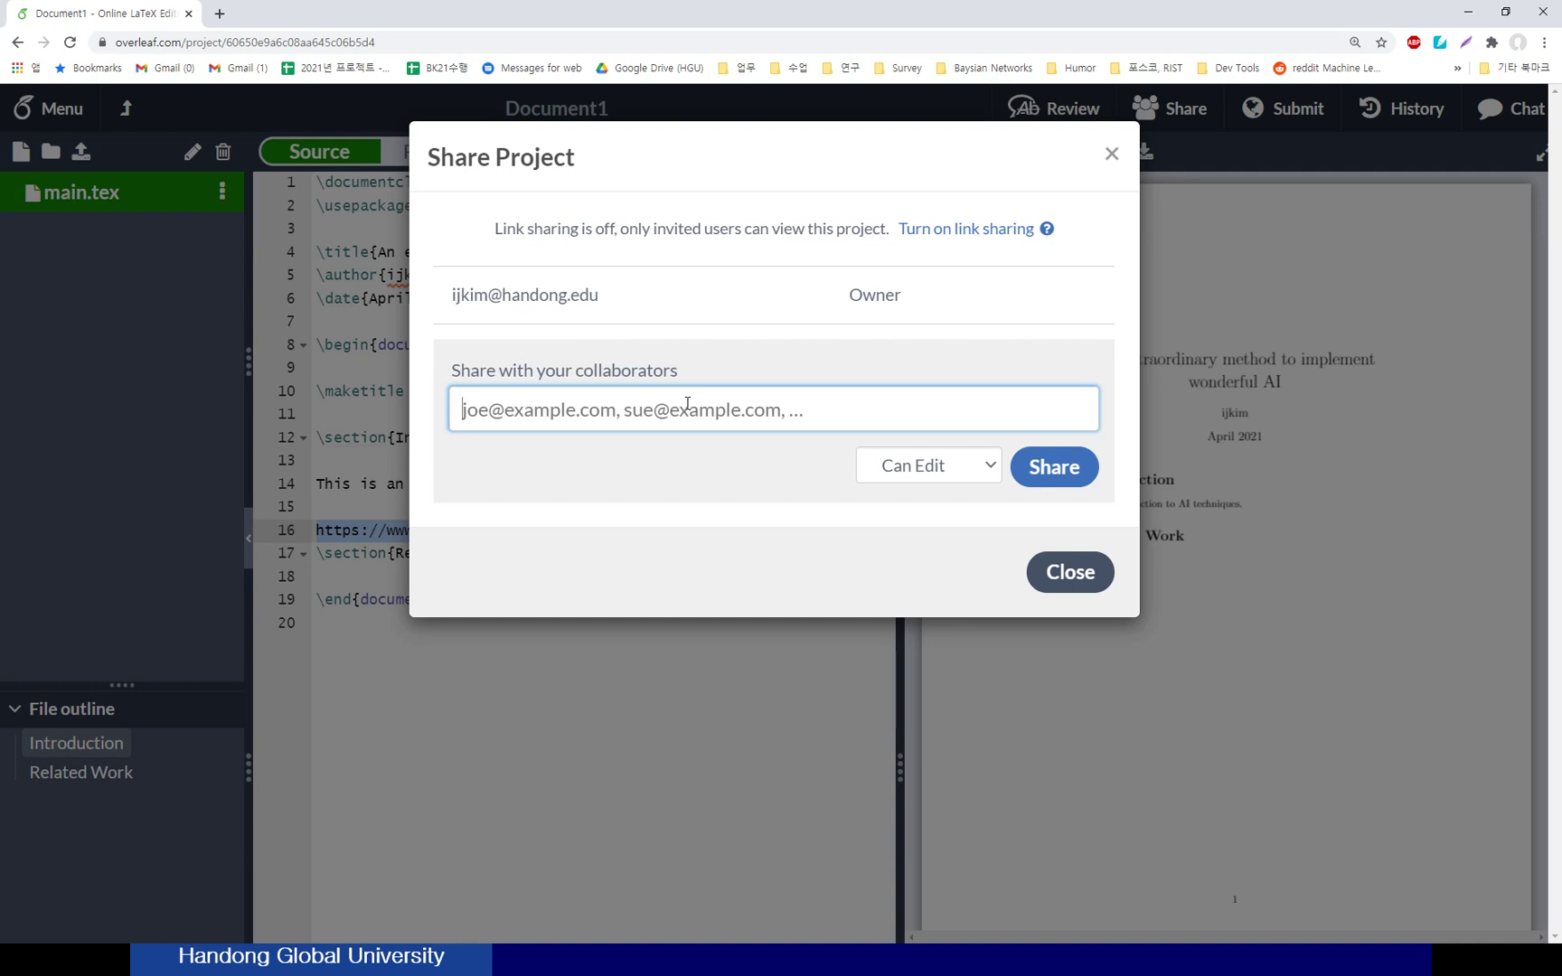
pyautogui.click(1110, 163)
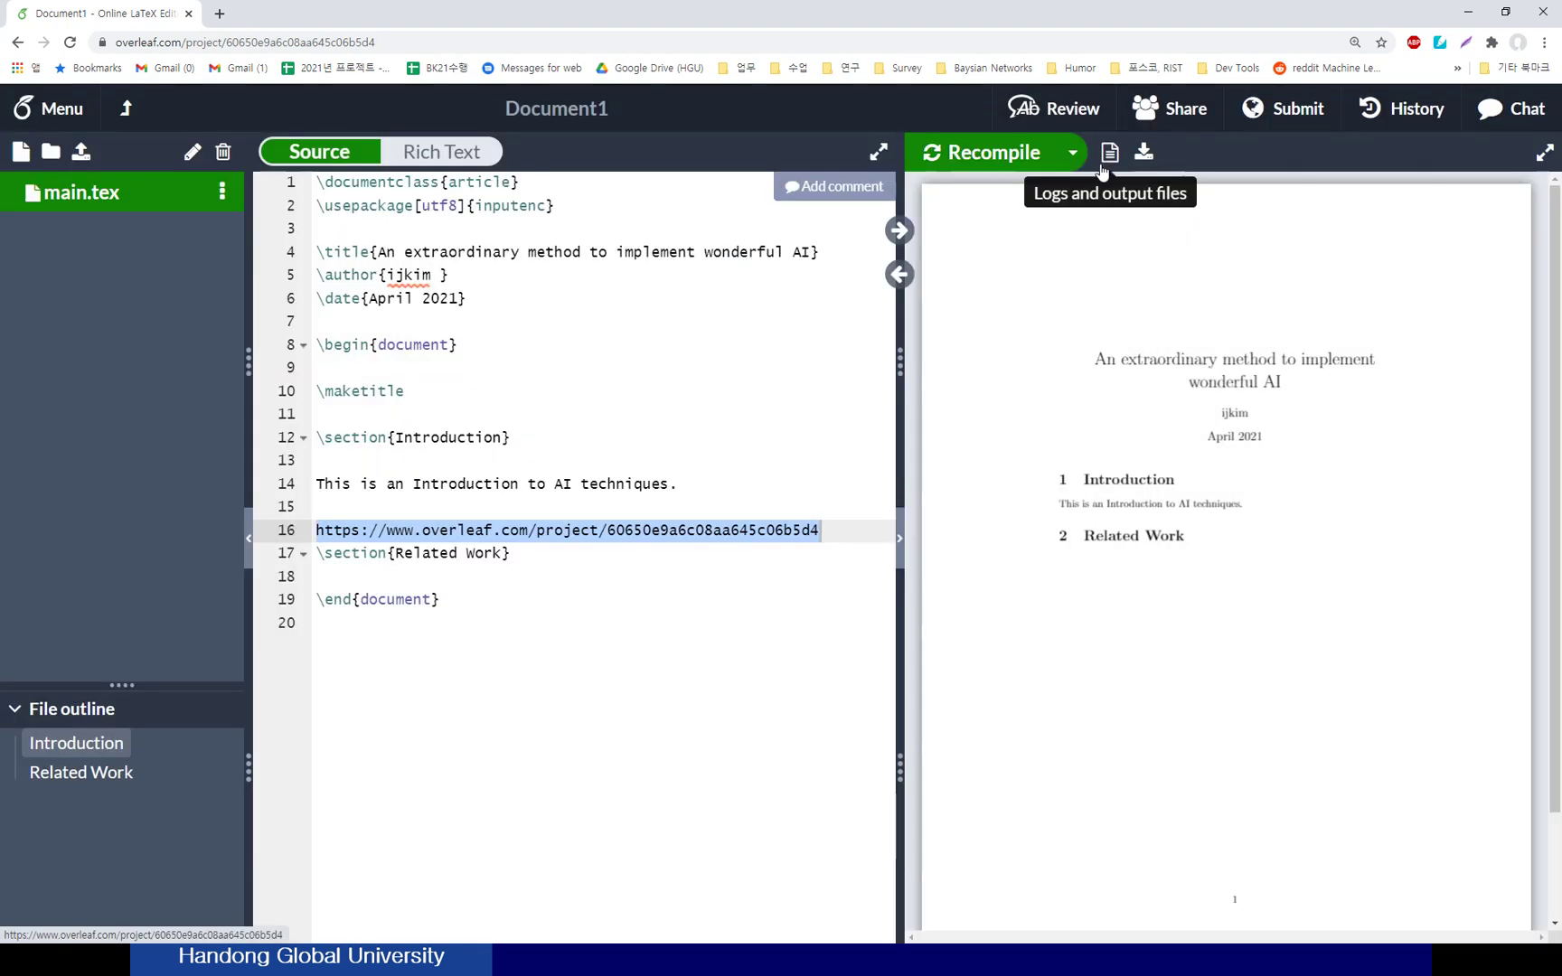
# Step: Delete the stray project URL from the line above the Related Work section heading
pyautogui.click(662, 451)
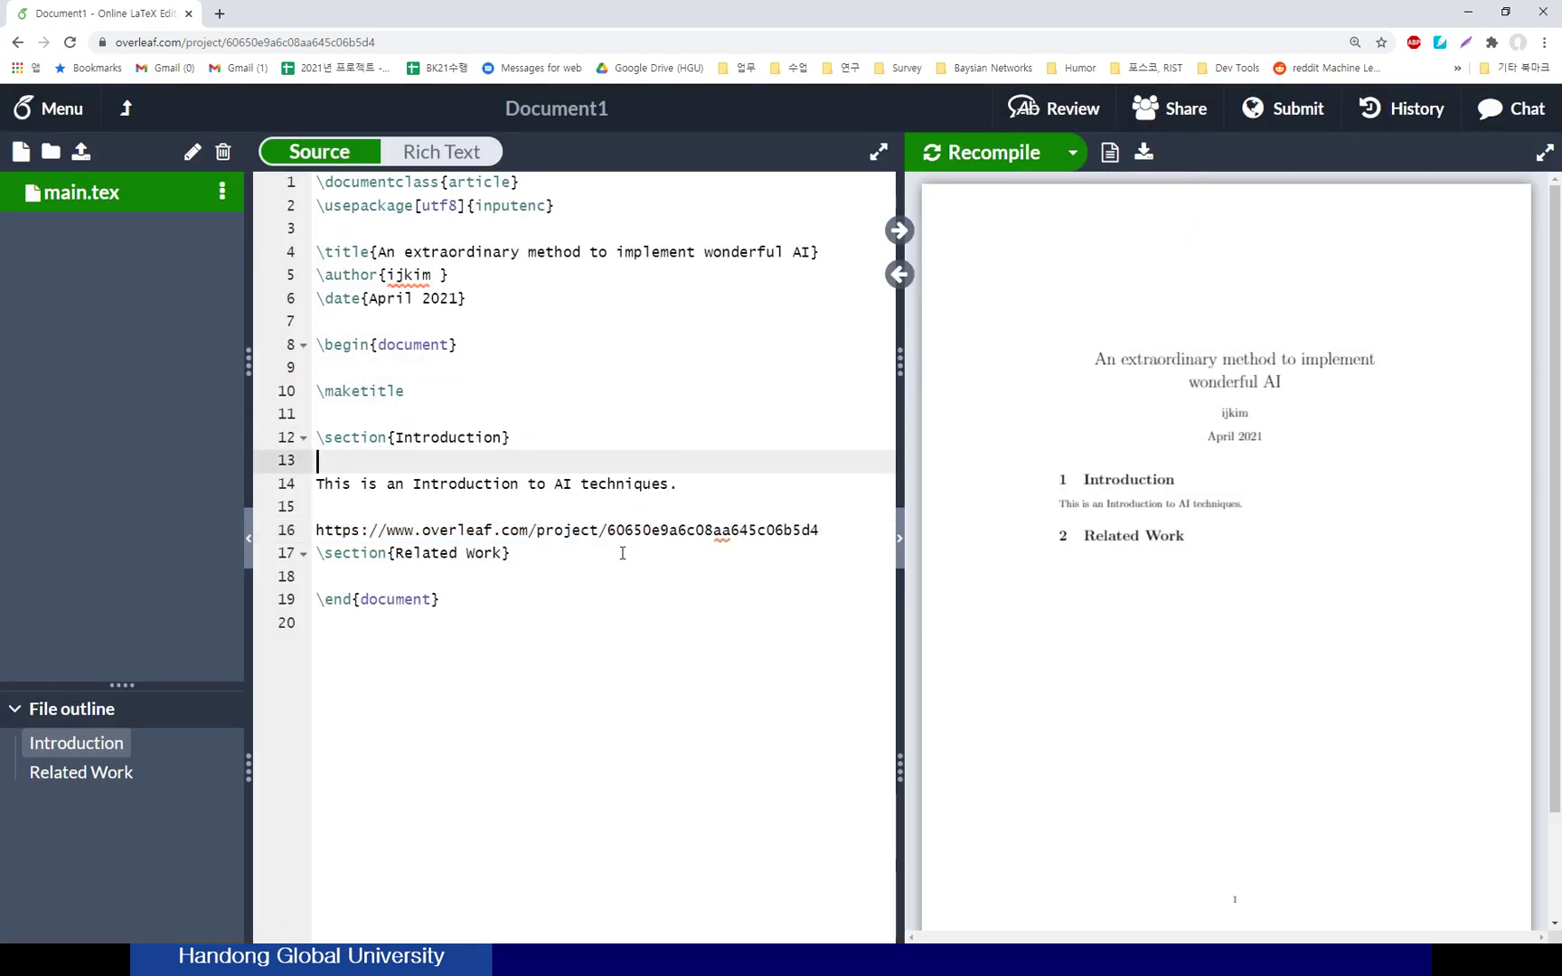
pyautogui.click(624, 553)
pyautogui.click(853, 538)
pyautogui.moveTo(852, 538); pyautogui.dragTo(313, 541)
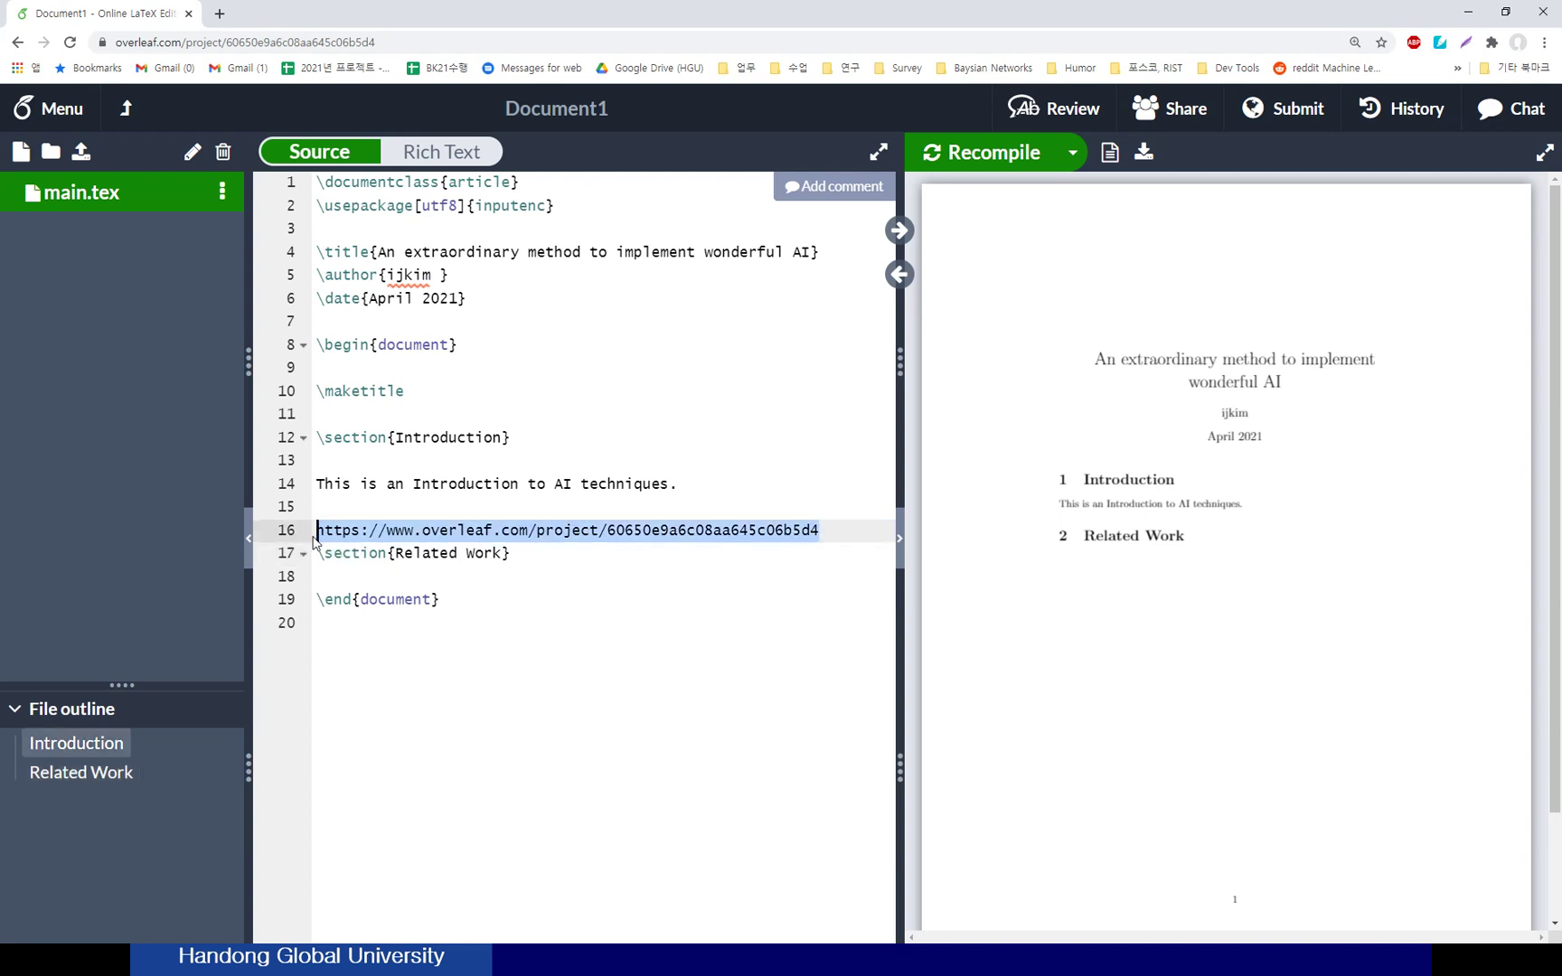
pyautogui.press('BackSpace')
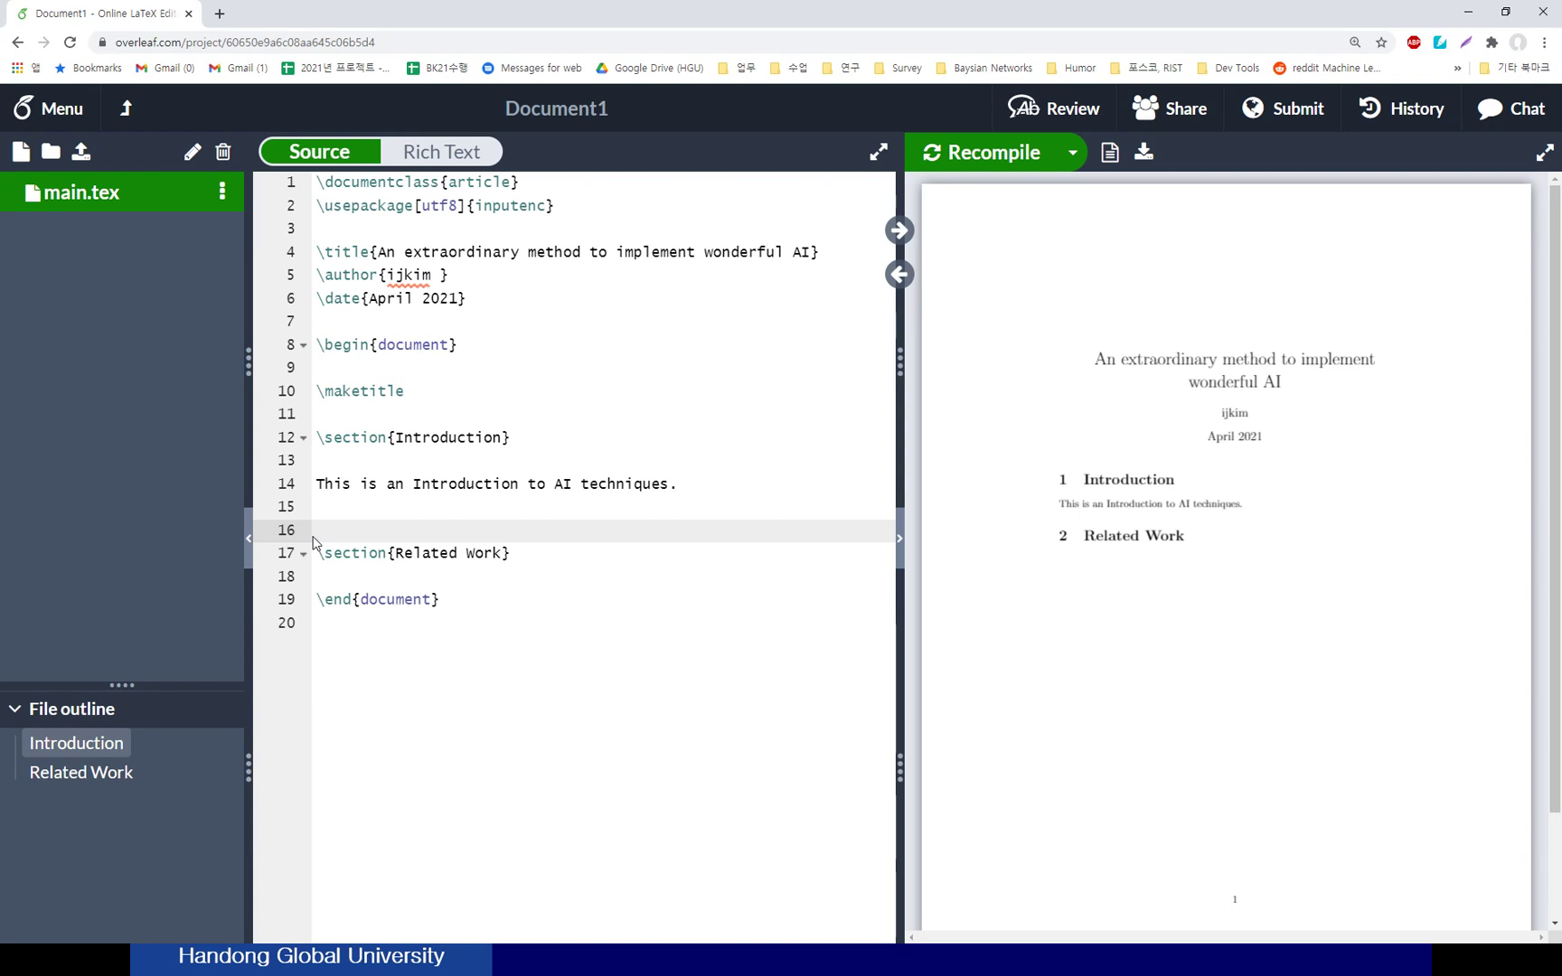
pyautogui.moveTo(471, 621); pyautogui.dragTo(301, 215)
pyautogui.click(485, 376)
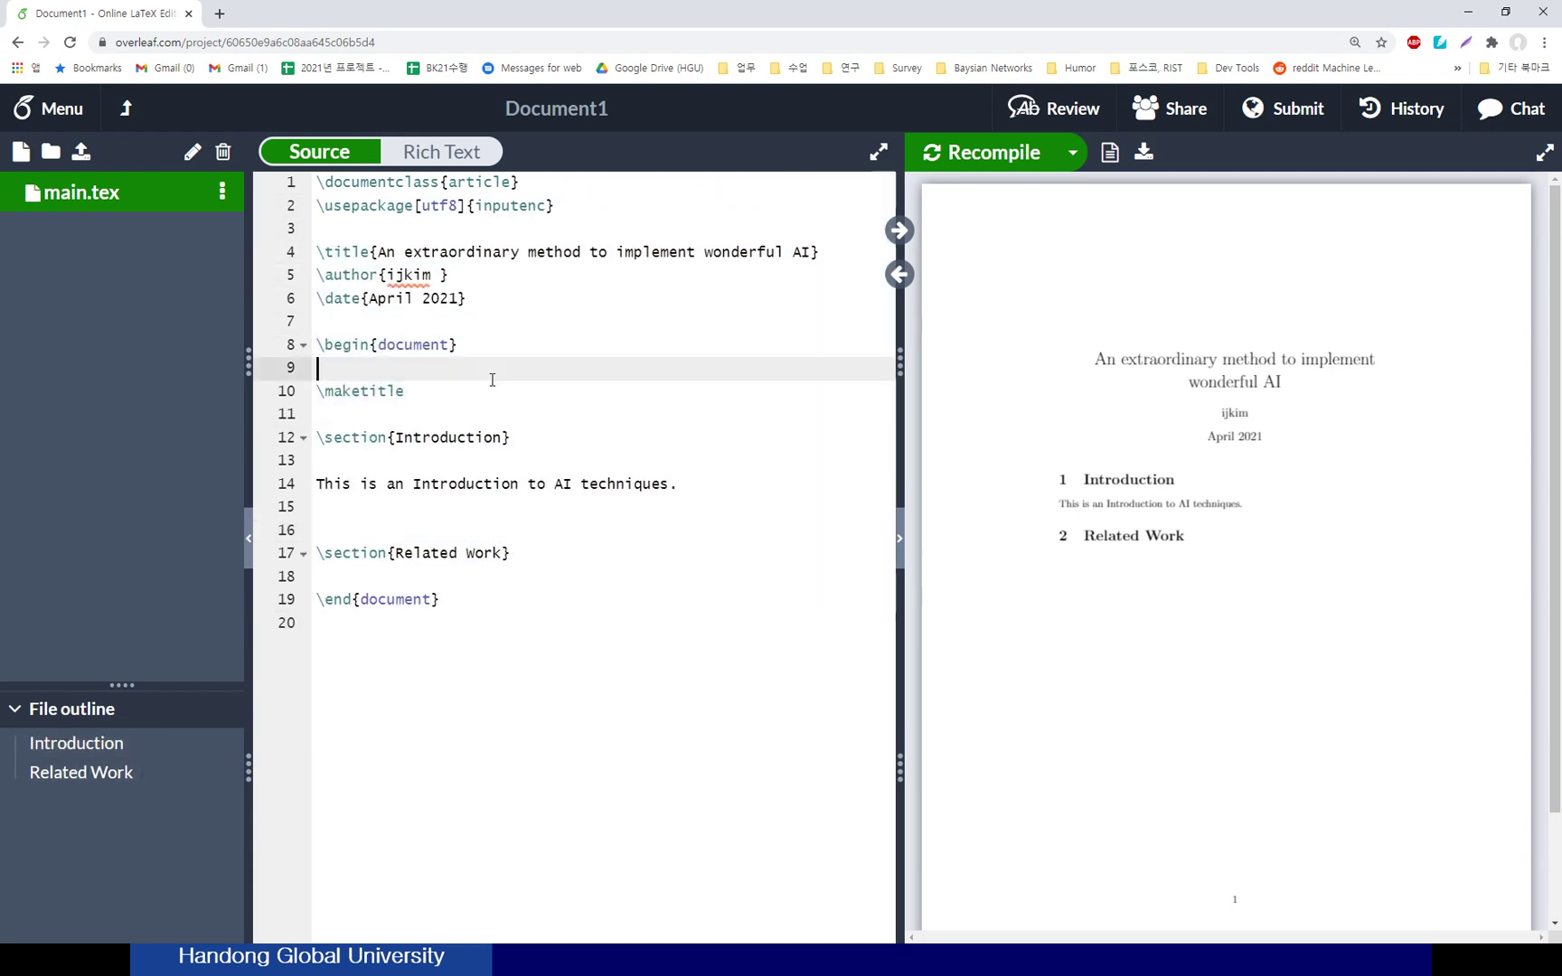